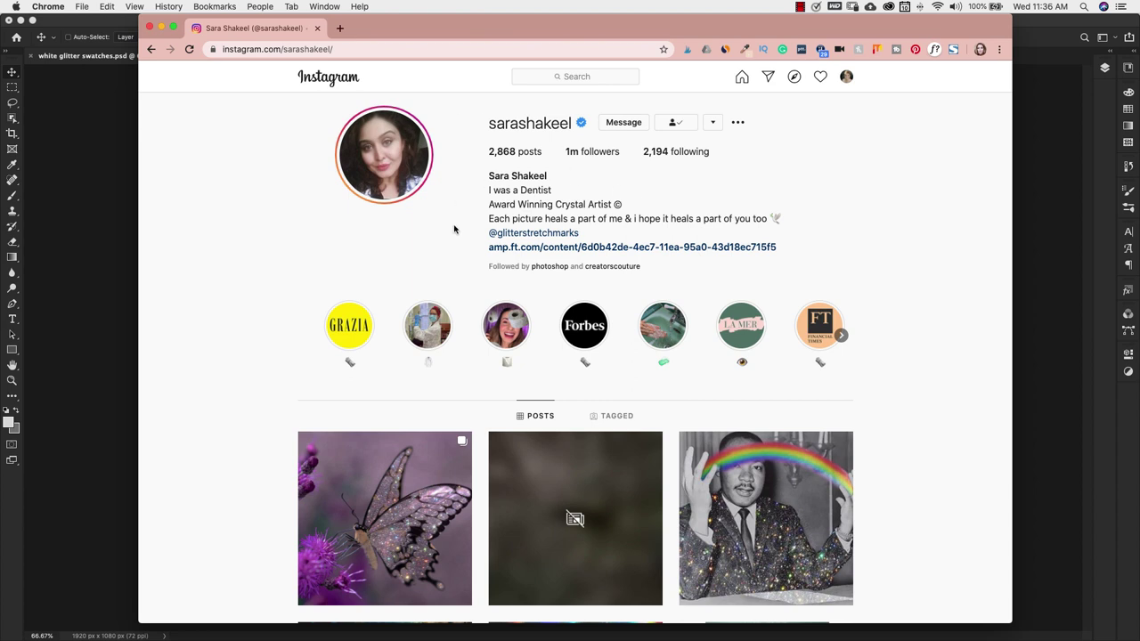
# Look through the glitter artworks posted on the crystal artist's Instagram profile.
pyautogui.scroll(-5, 451, 234)
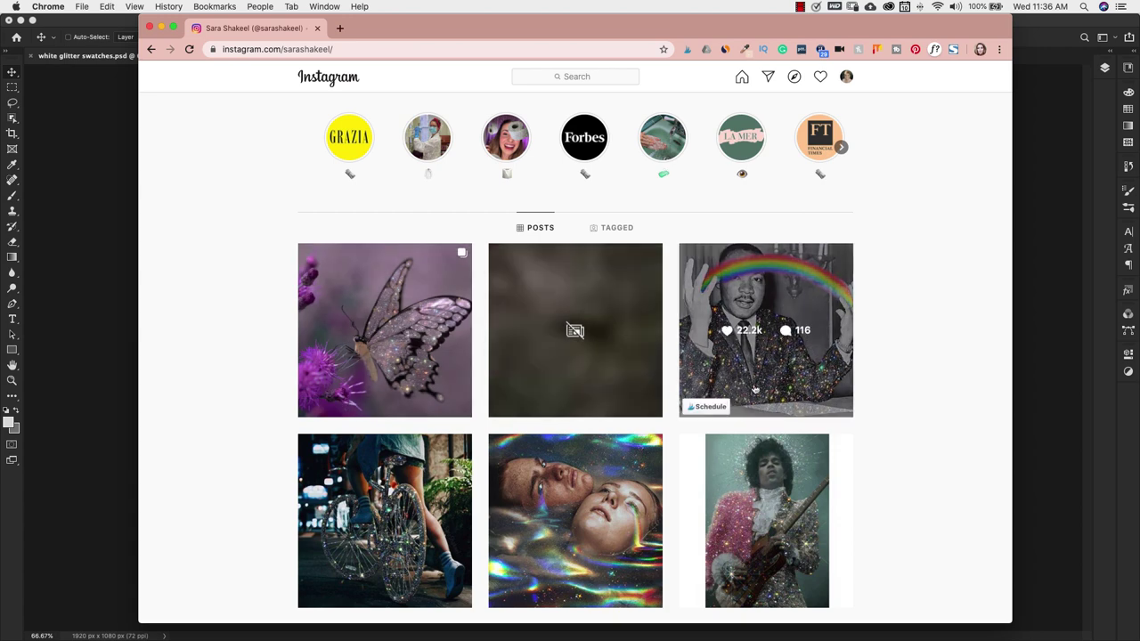
pyautogui.scroll(-3, 767, 387)
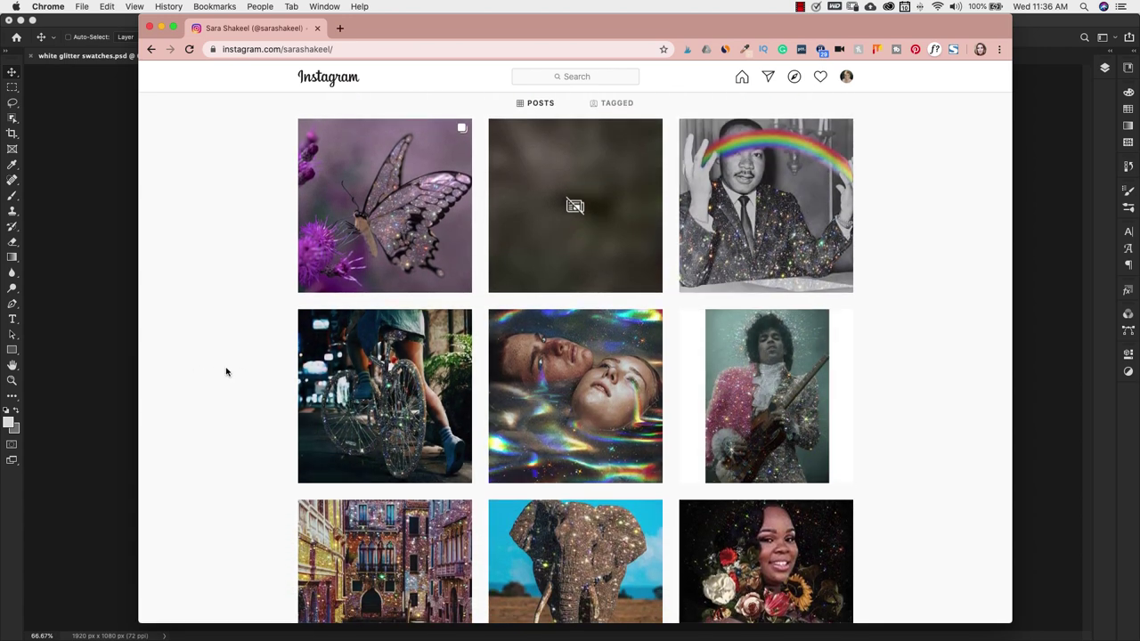
pyautogui.scroll(-2, 226, 372)
pyautogui.scroll(-5, 226, 372)
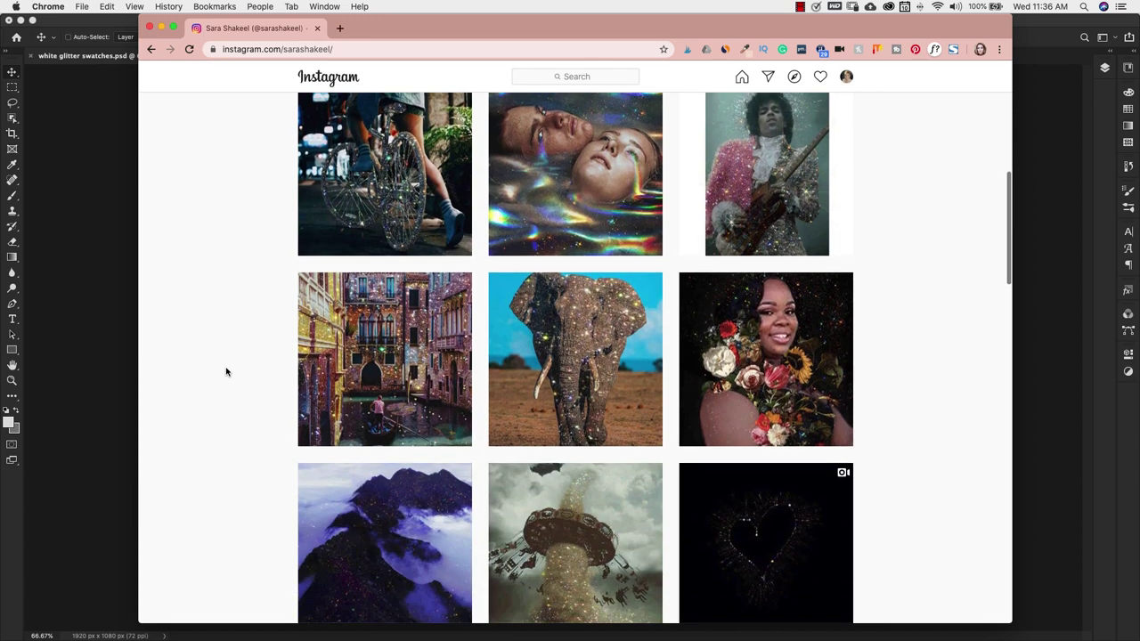
pyautogui.scroll(-6, 226, 372)
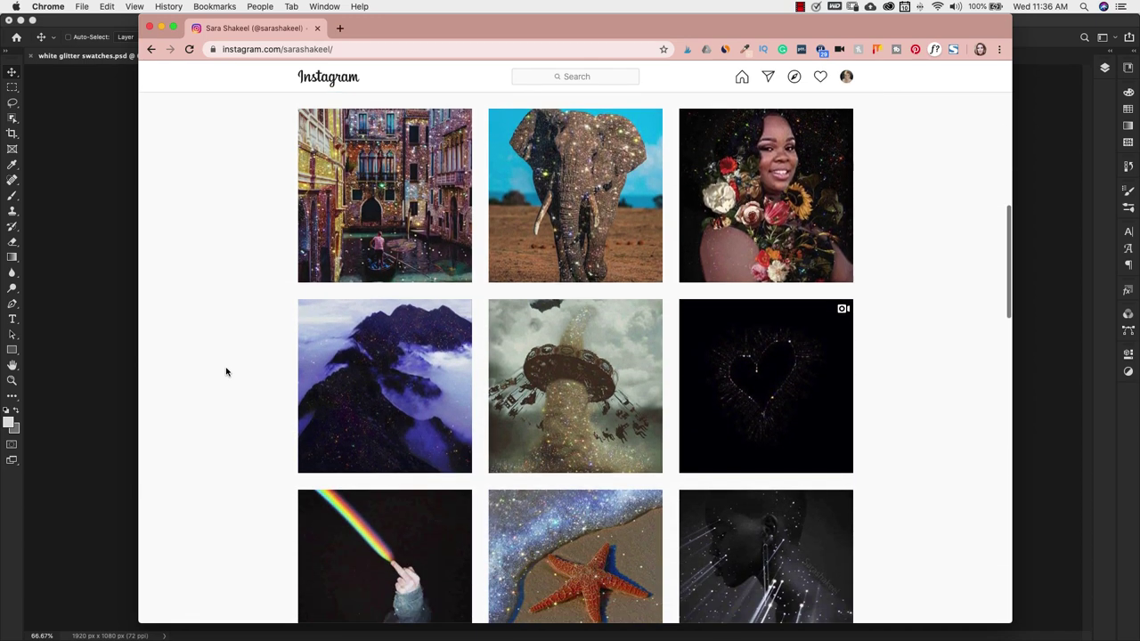
pyautogui.scroll(-4, 226, 372)
pyautogui.scroll(15, 226, 372)
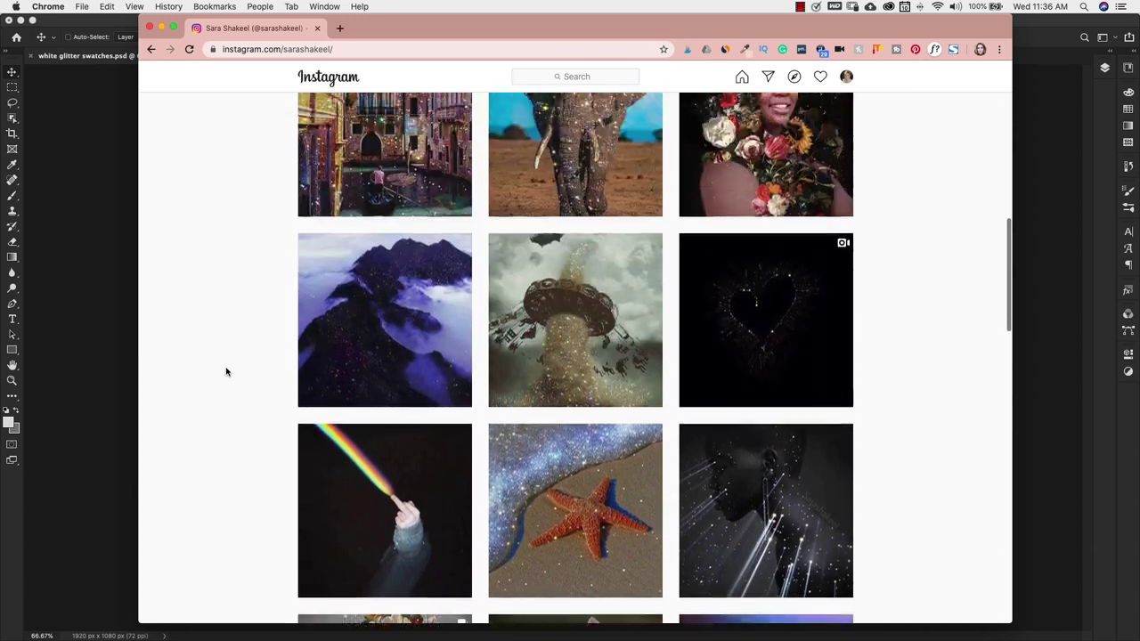
pyautogui.scroll(8, 226, 372)
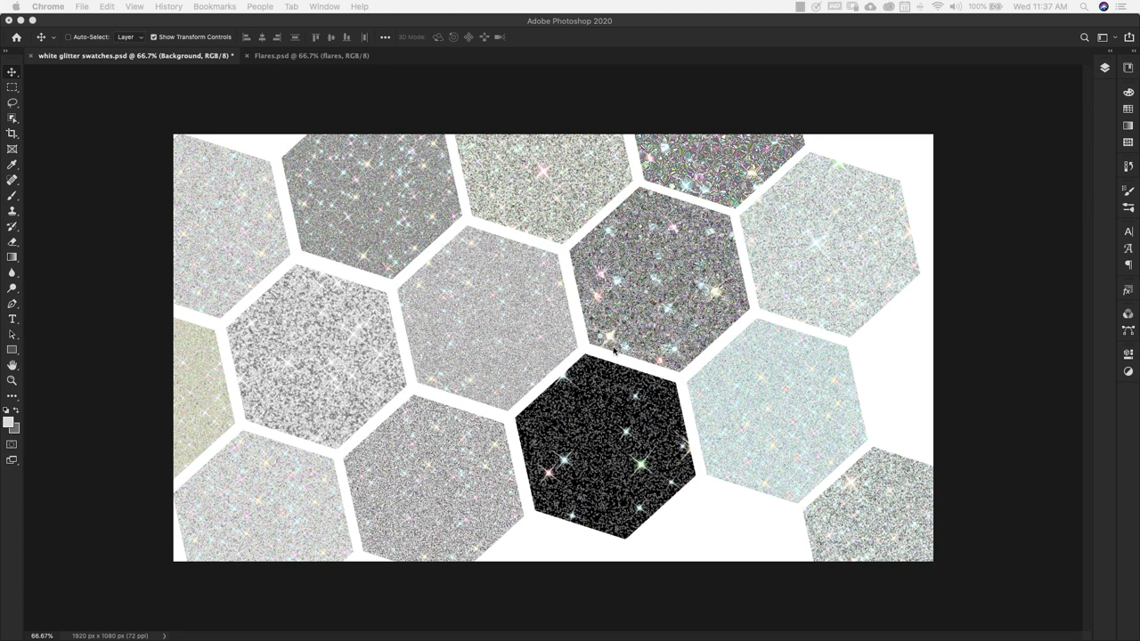
# Switch to Photoshop and create a new 1000 x 1000 pixel document at 300 pixels/inch, RGB Color, with a white background.
pyautogui.click(67, 22)
pyautogui.click(95, 7)
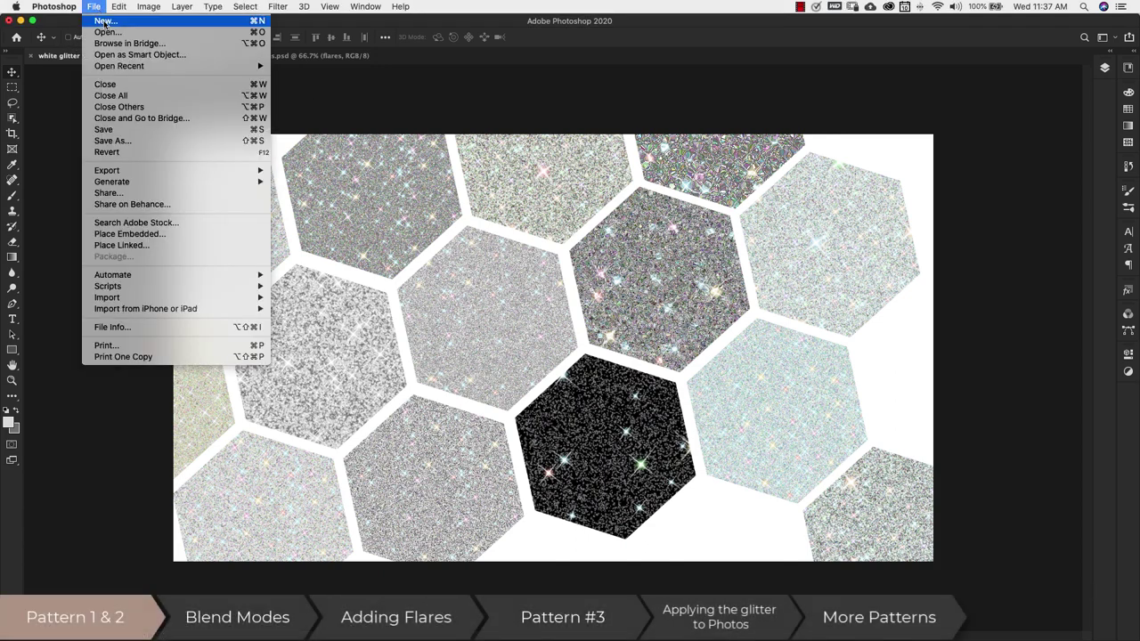
pyautogui.click(107, 25)
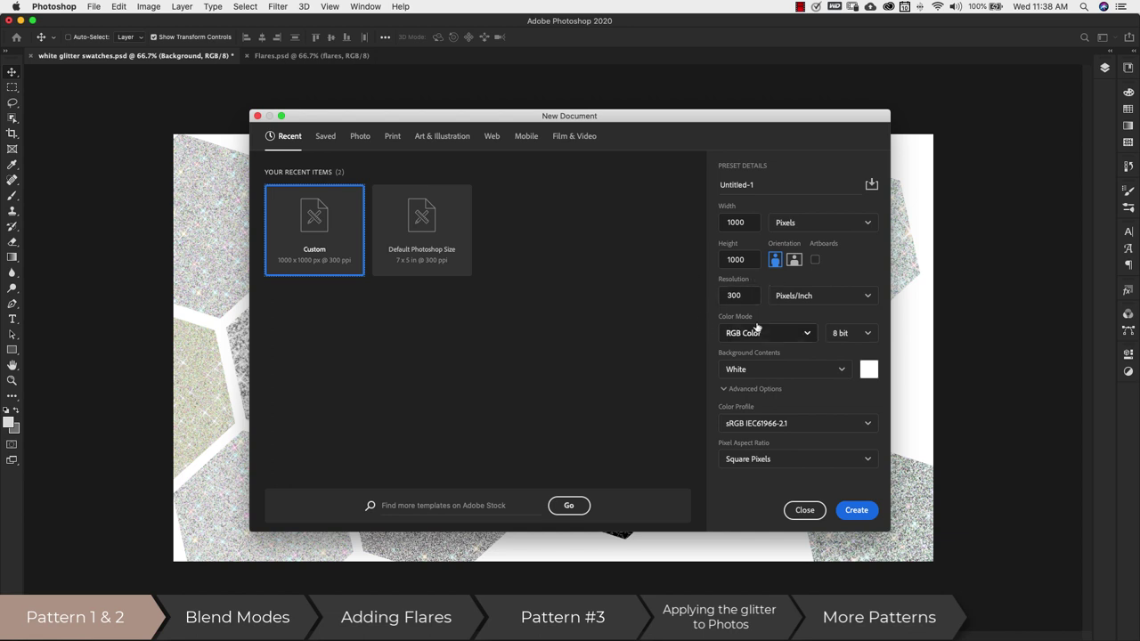
pyautogui.click(852, 513)
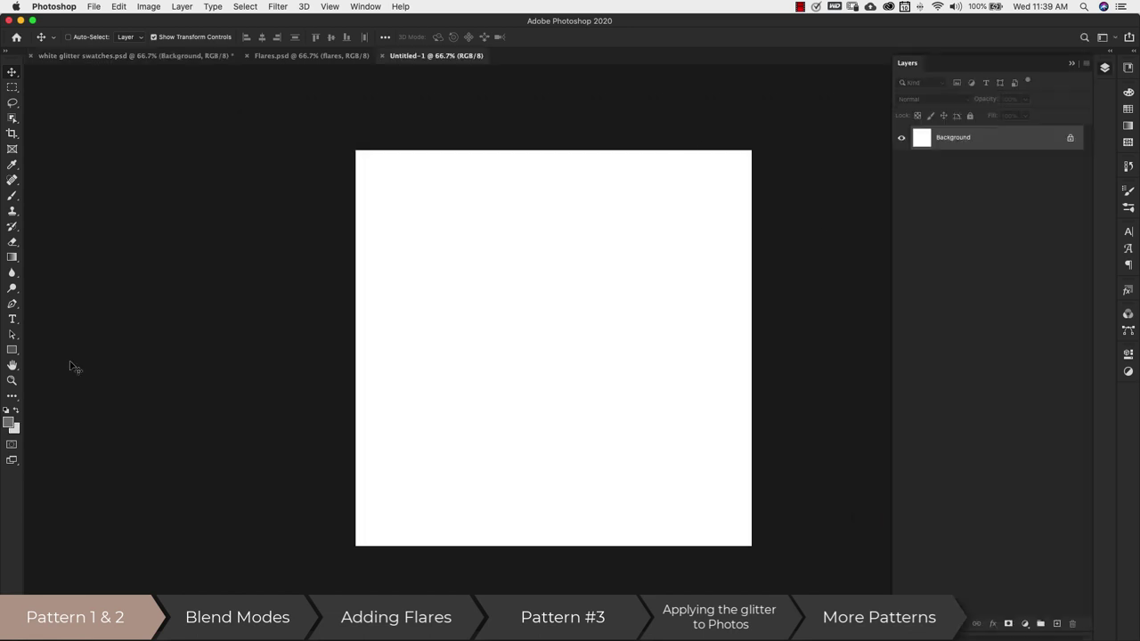
# Set the background color to light gray dedede and the foreground color to medium gray 797979.
pyautogui.click(15, 431)
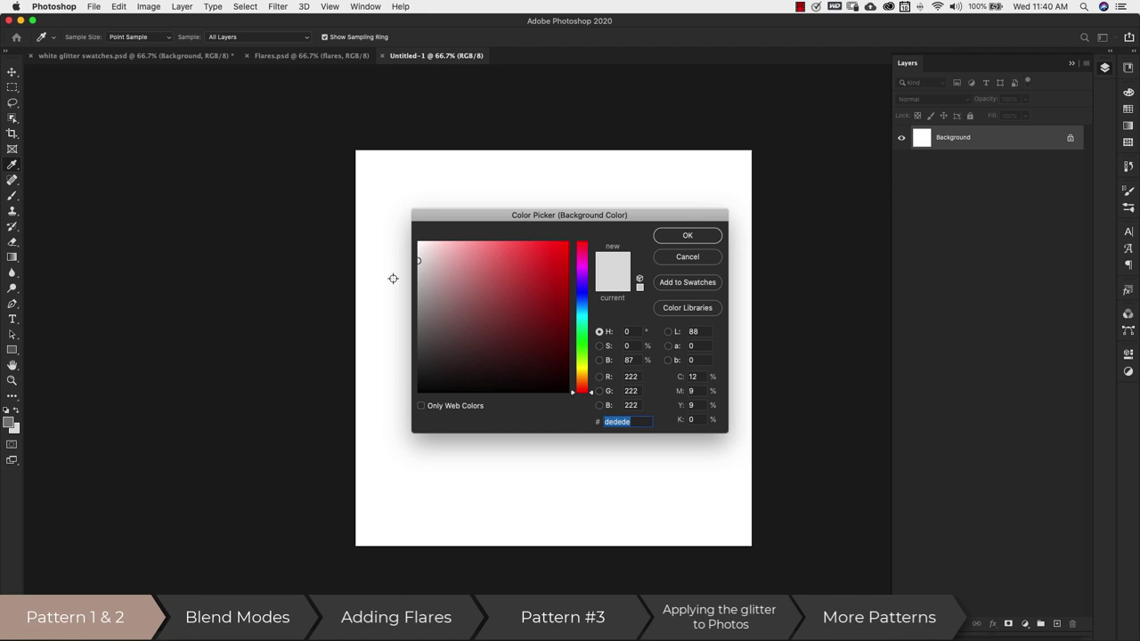
pyautogui.click(682, 238)
pyautogui.press('v')
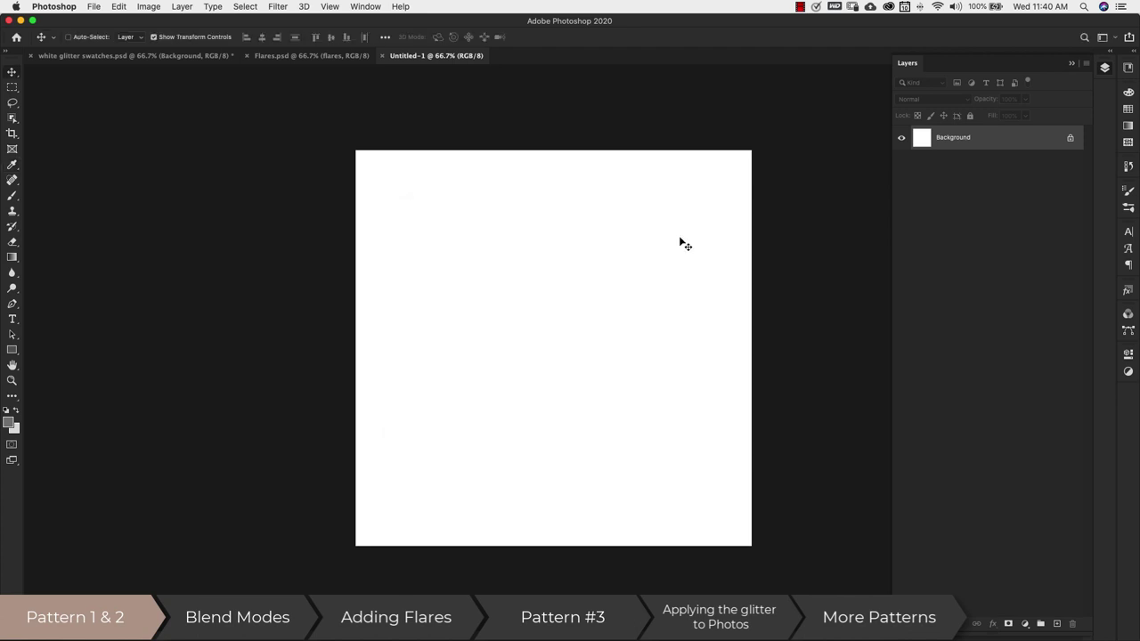
pyautogui.click(9, 422)
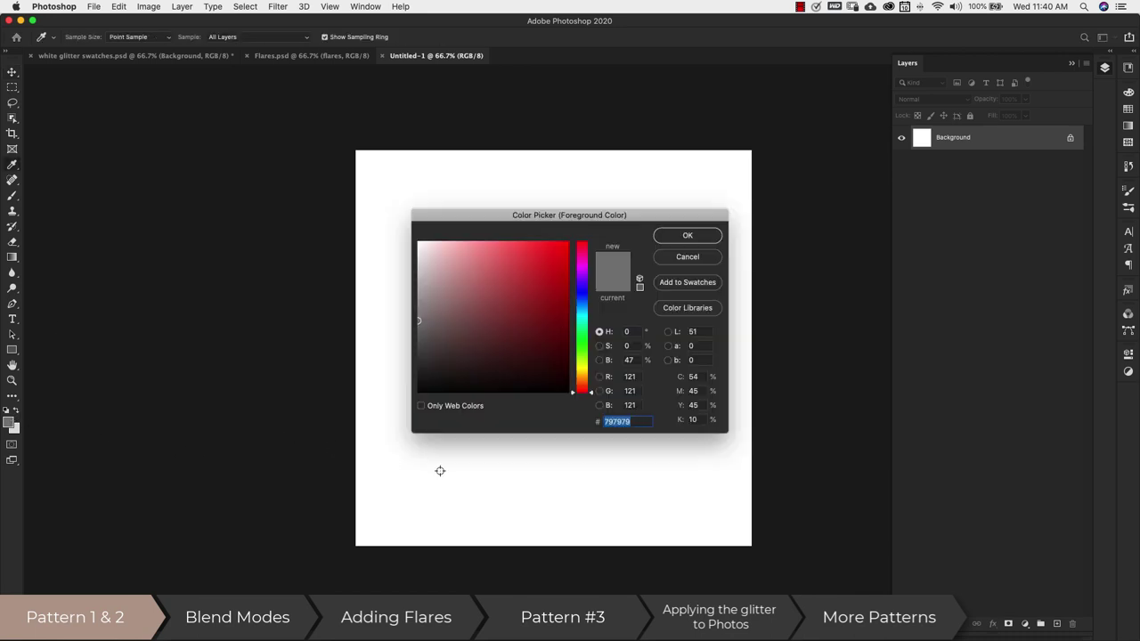
pyautogui.click(677, 239)
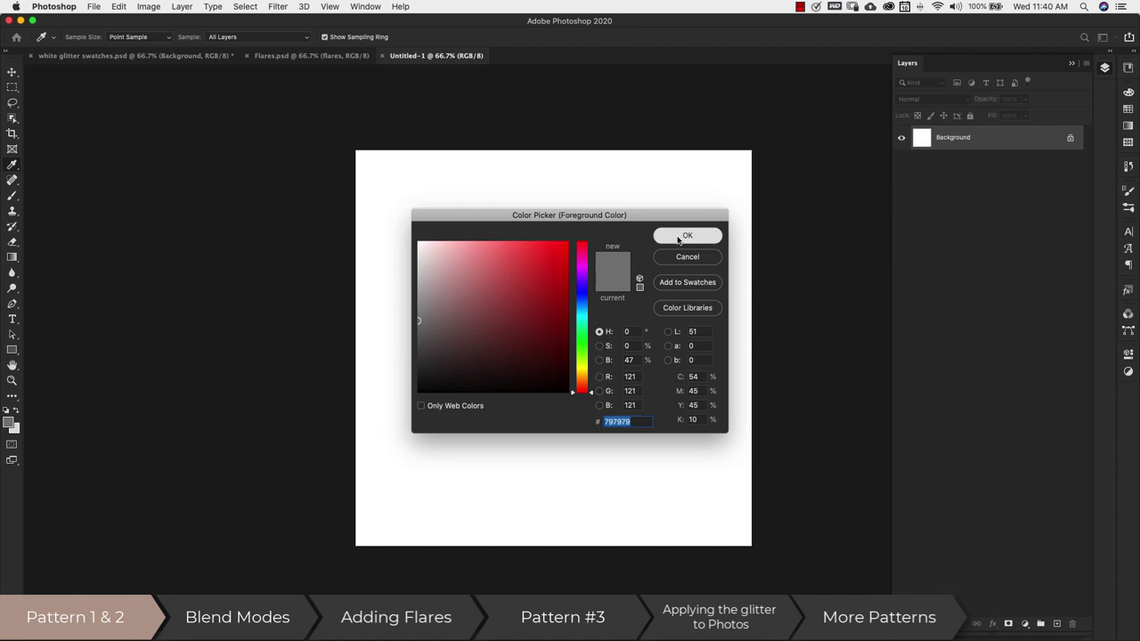
# Unlock the background layer, rename it Base and fill it with the light gray dedede.
pyautogui.click(1069, 139)
pyautogui.doubleClick(991, 140)
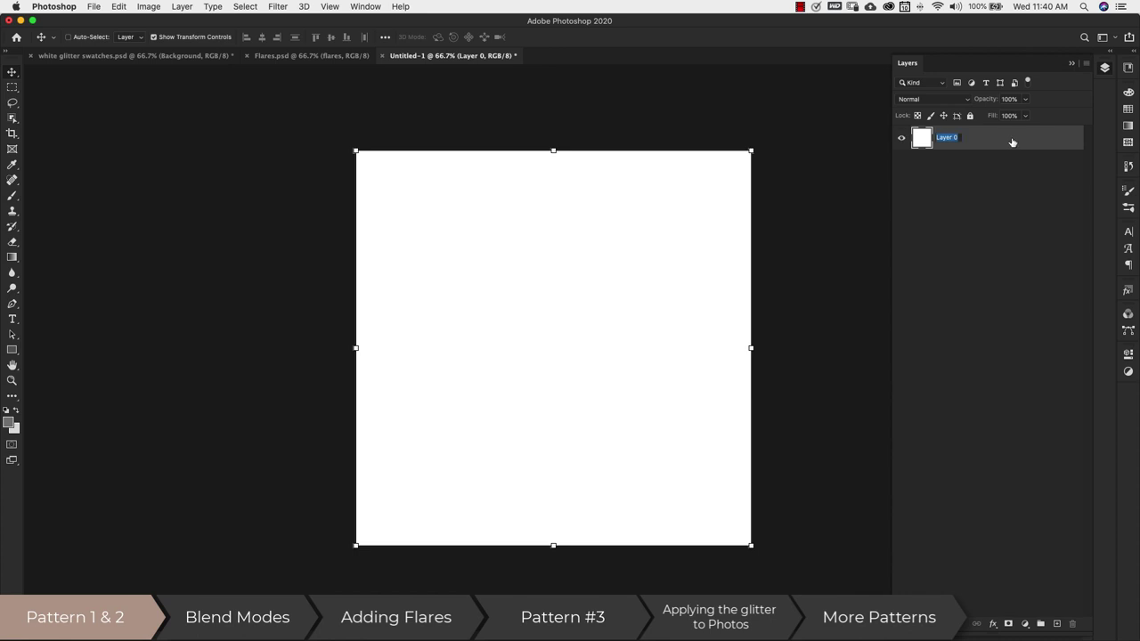
pyautogui.write('Base')
pyautogui.press('Return')
pyautogui.hotkey('alt', 'BackSpace')
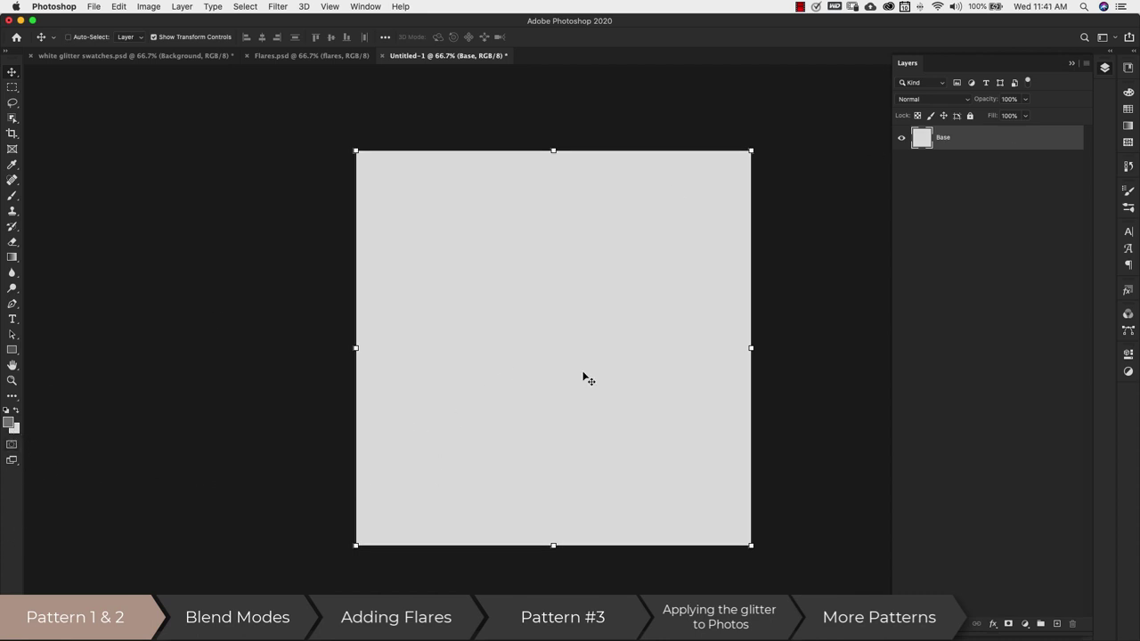
# Add a new layer and draw a diagonal reflected Foreground to Background gradient from the canvas's lower left toward its upper right.
pyautogui.click(1058, 626)
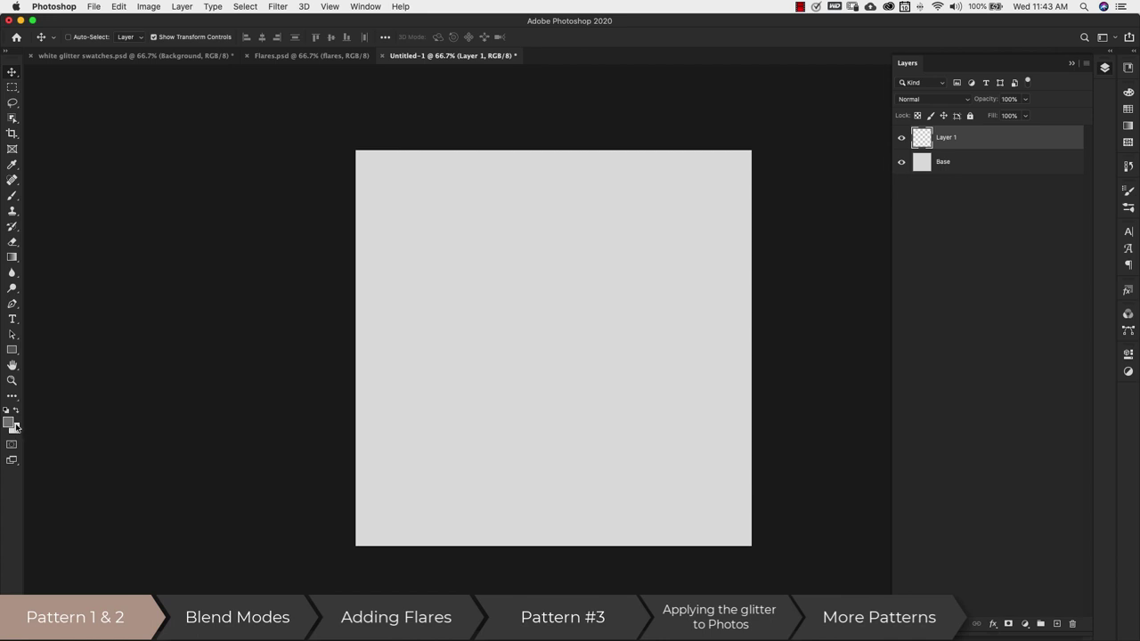
pyautogui.click(12, 258)
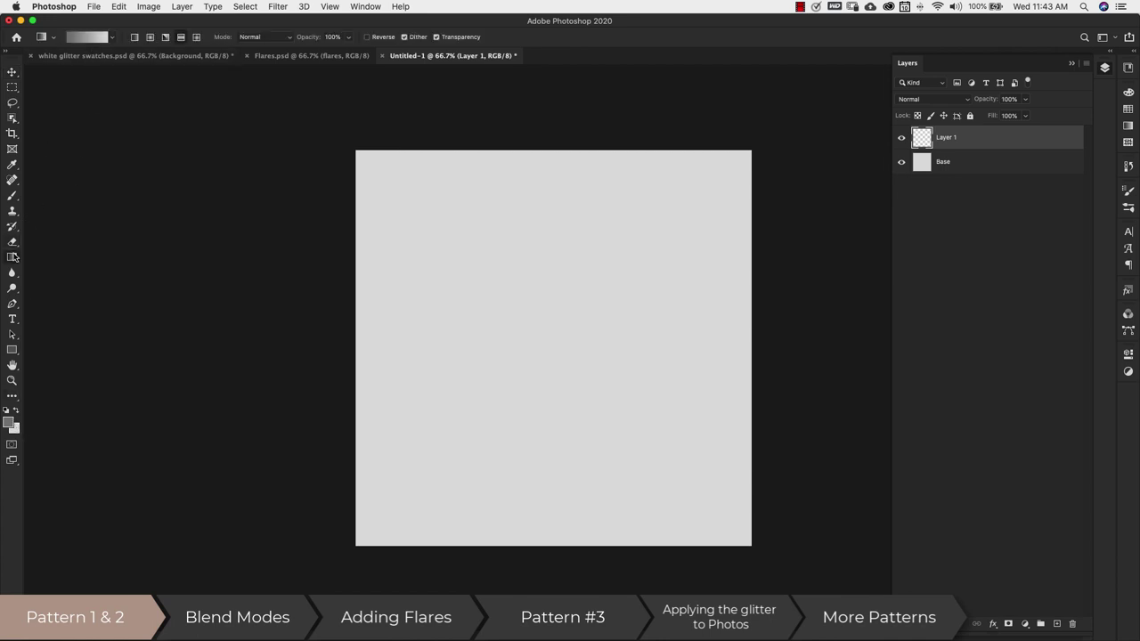
pyautogui.click(84, 37)
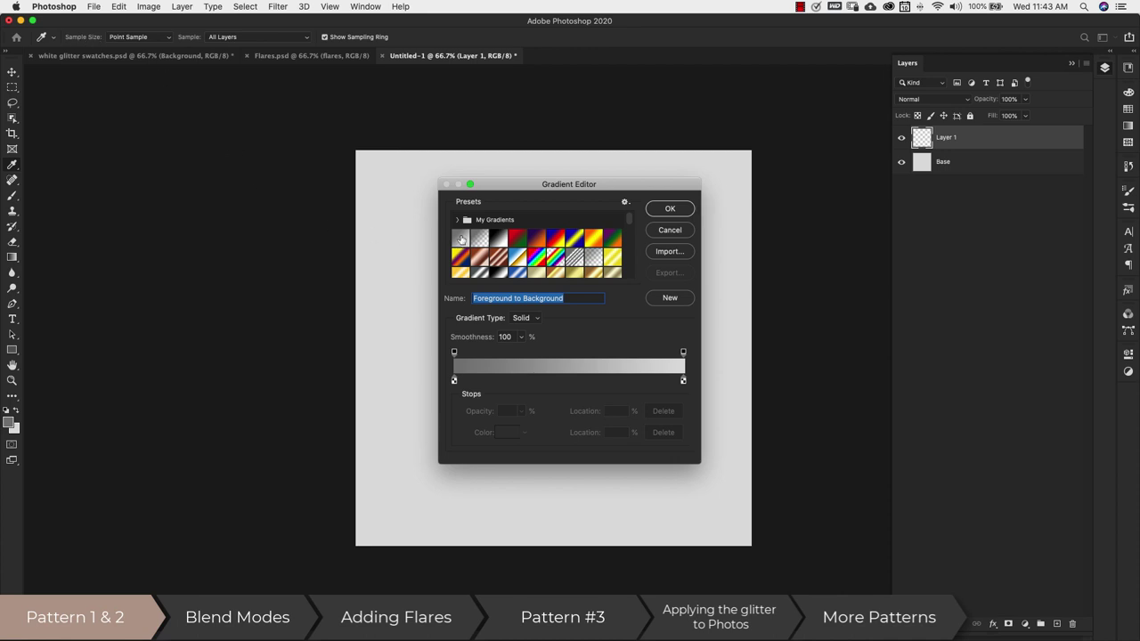
pyautogui.click(669, 208)
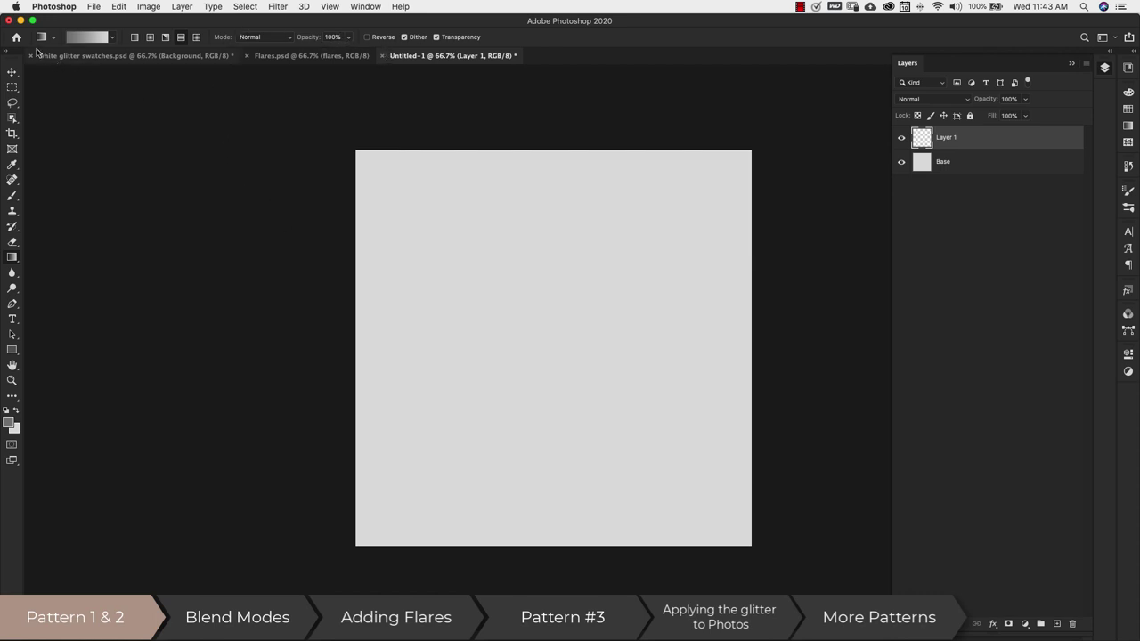
pyautogui.moveTo(488, 394); pyautogui.dragTo(686, 203)
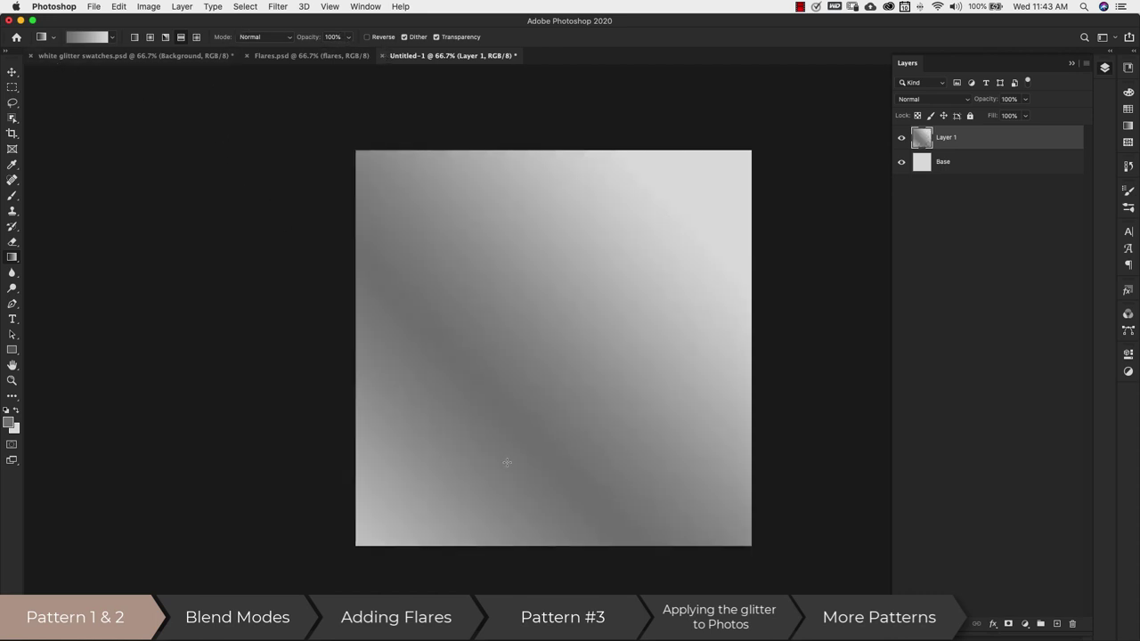
# Convert the gradient layer to a smart object and apply Add Noise at 85%, Gaussian and Monochromatic.
pyautogui.rightClick(991, 138)
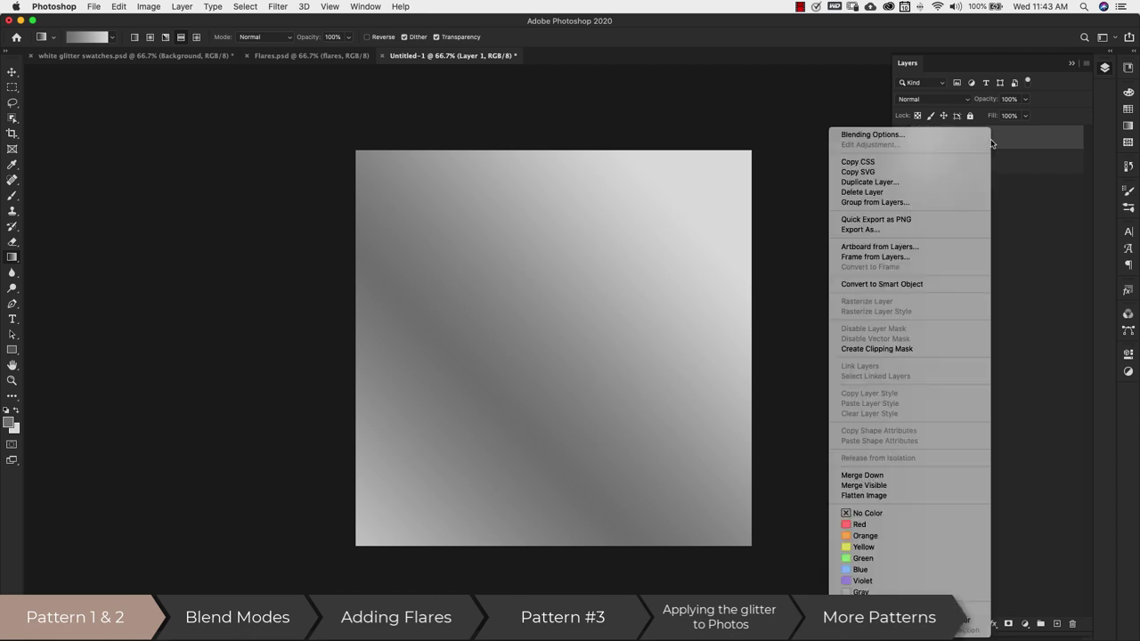
pyautogui.click(934, 286)
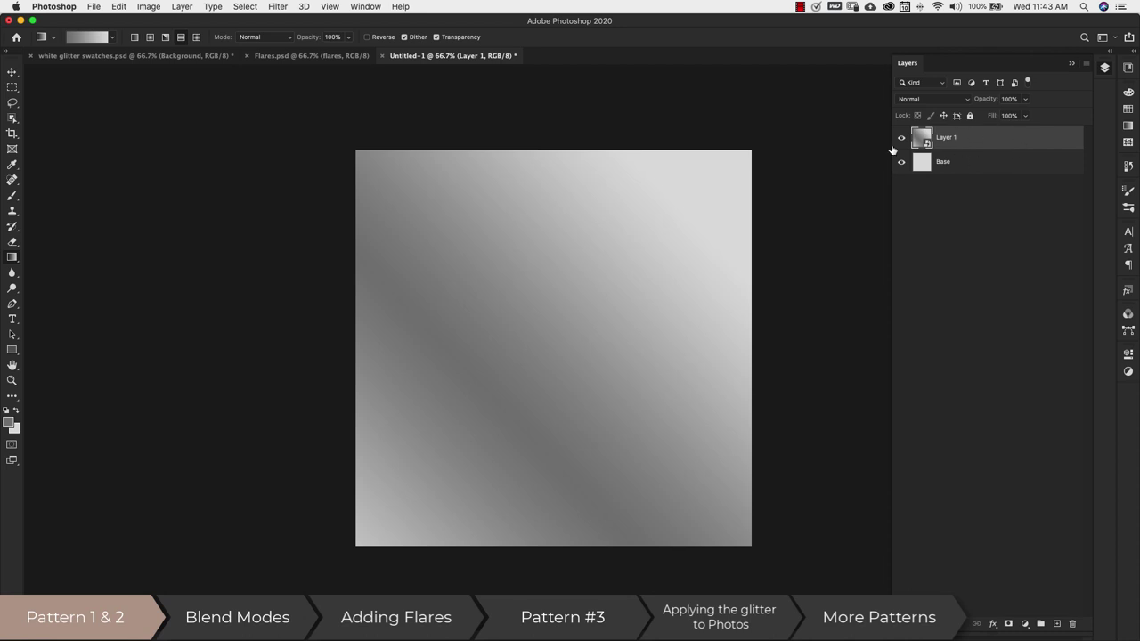
pyautogui.click(276, 7)
pyautogui.moveTo(291, 183)
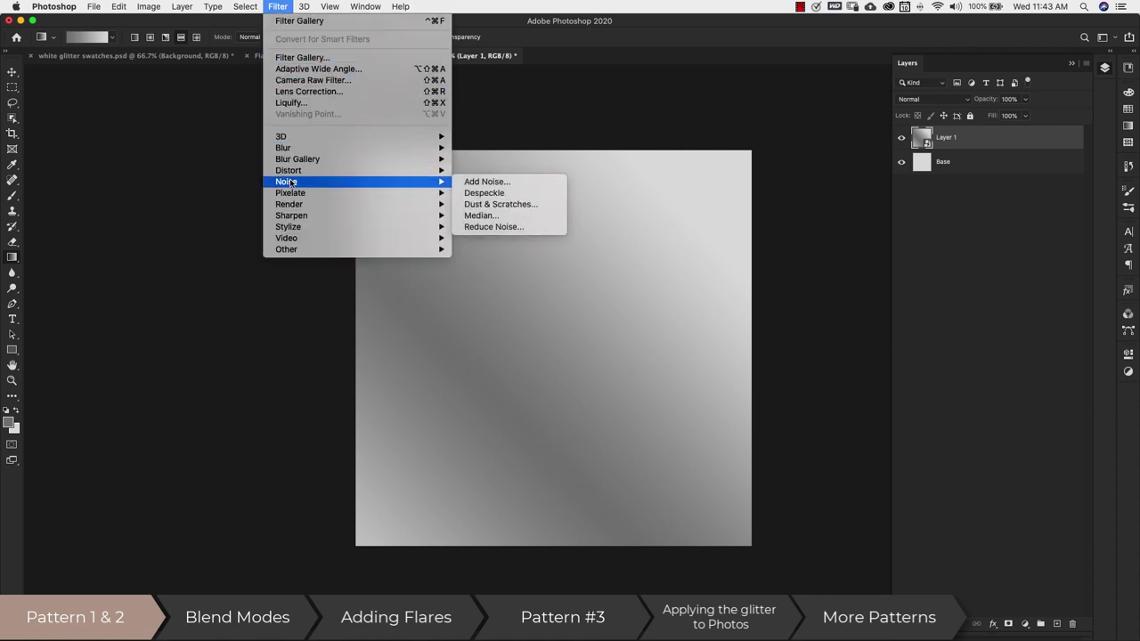
pyautogui.click(527, 182)
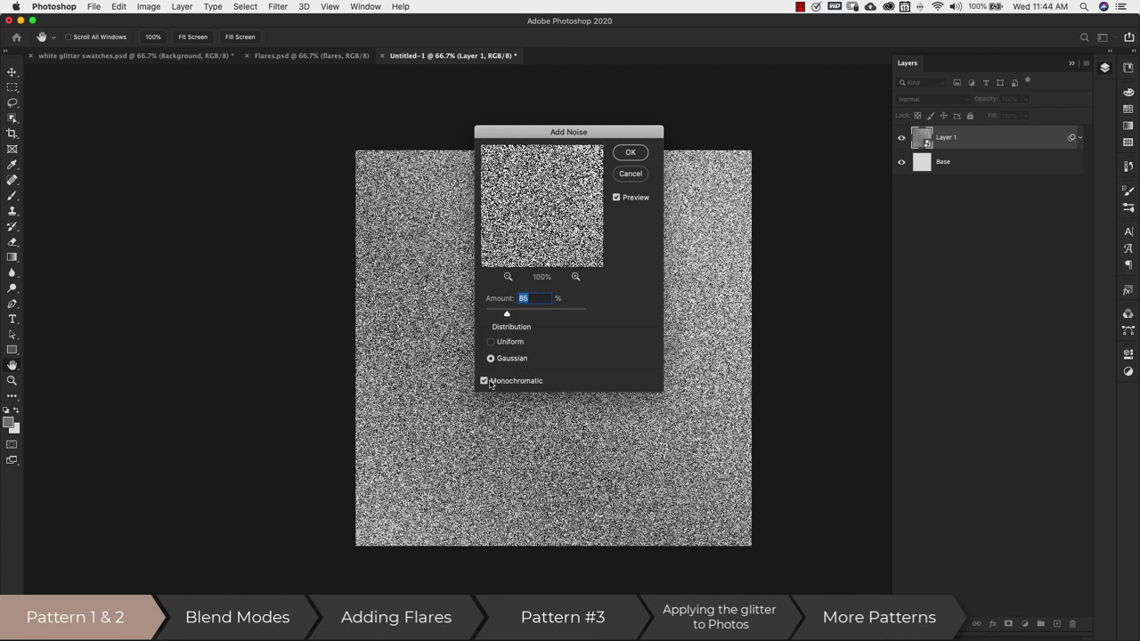
pyautogui.click(632, 152)
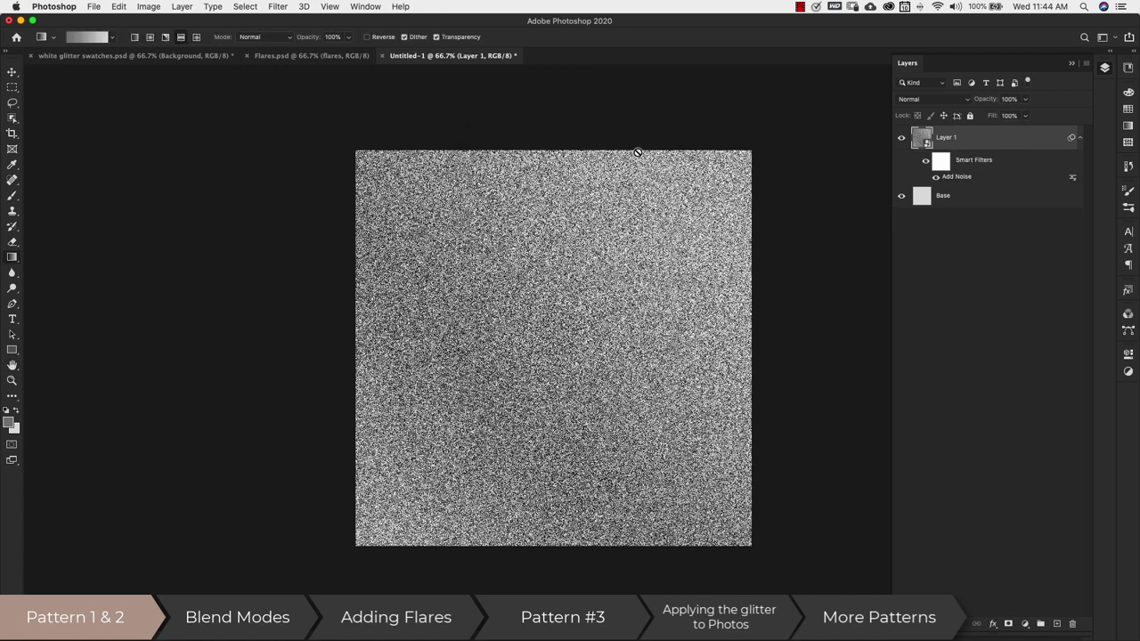
# Apply the Pointillize filter with a cell size of 3 to the noisy gradient layer.
pyautogui.click(283, 7)
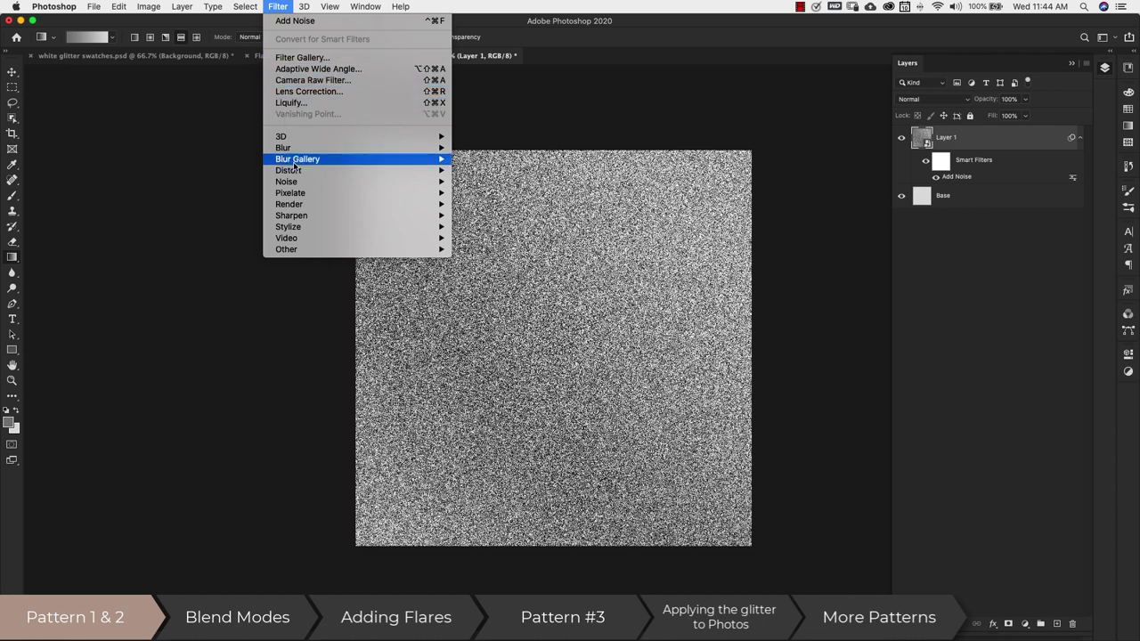
pyautogui.moveTo(305, 194)
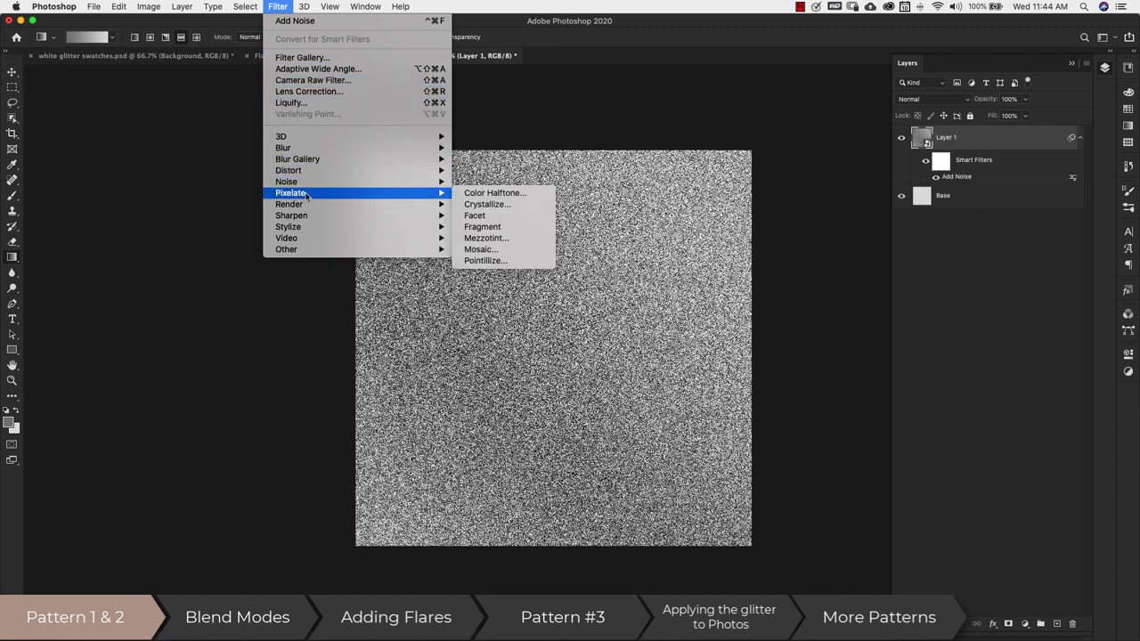
pyautogui.click(493, 261)
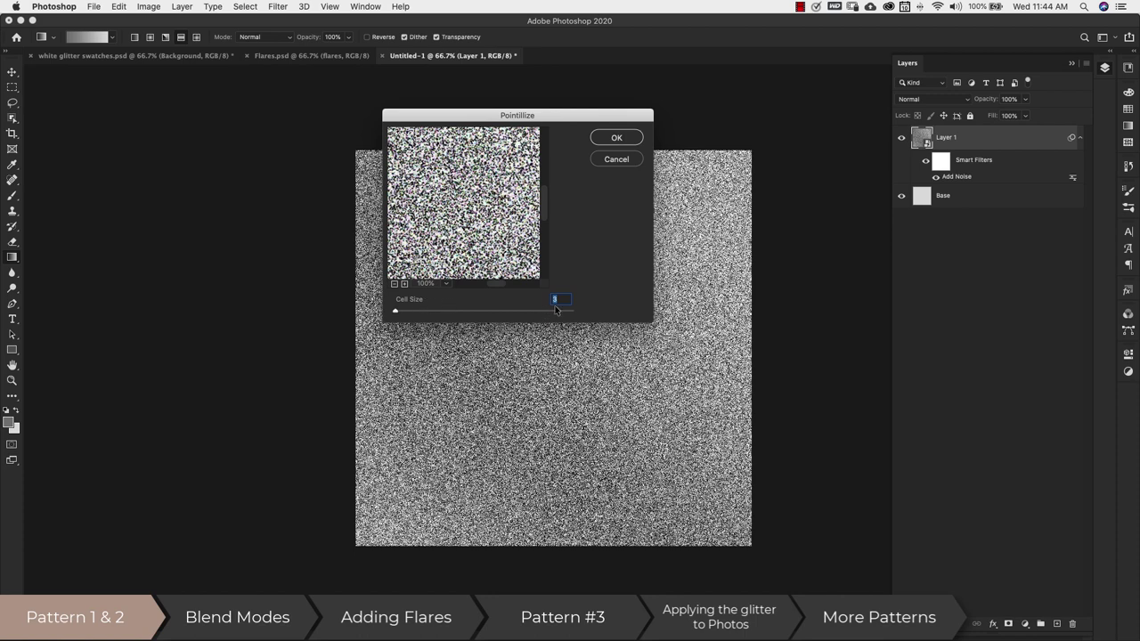
pyautogui.click(609, 143)
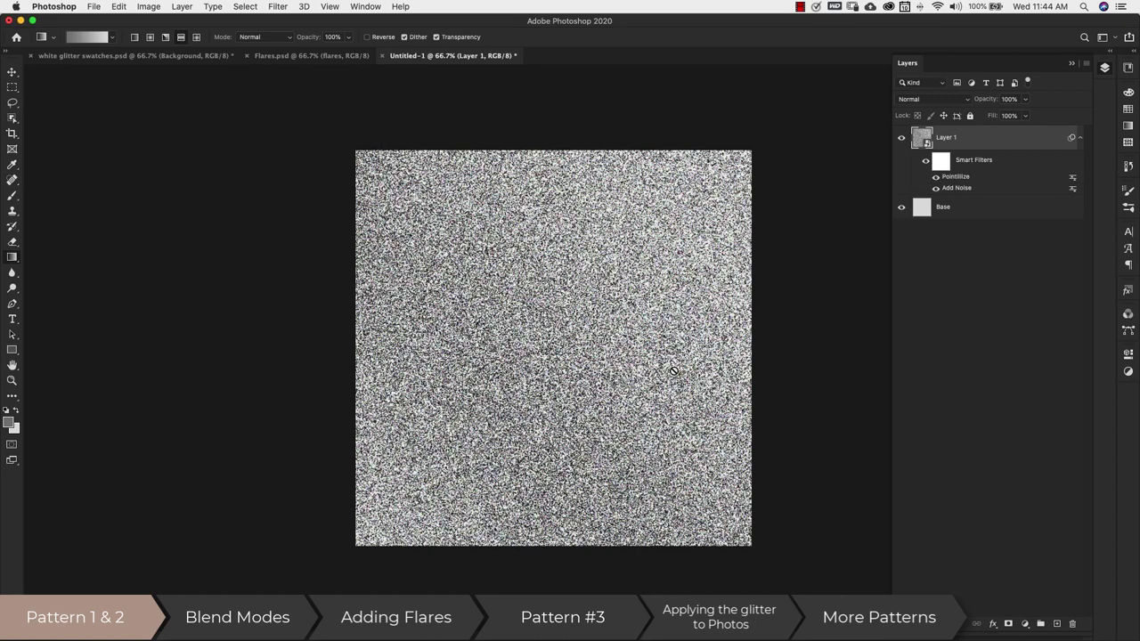
# Duplicate the glitter smart object layer within the same document and name the copy 2.
pyautogui.rightClick(989, 143)
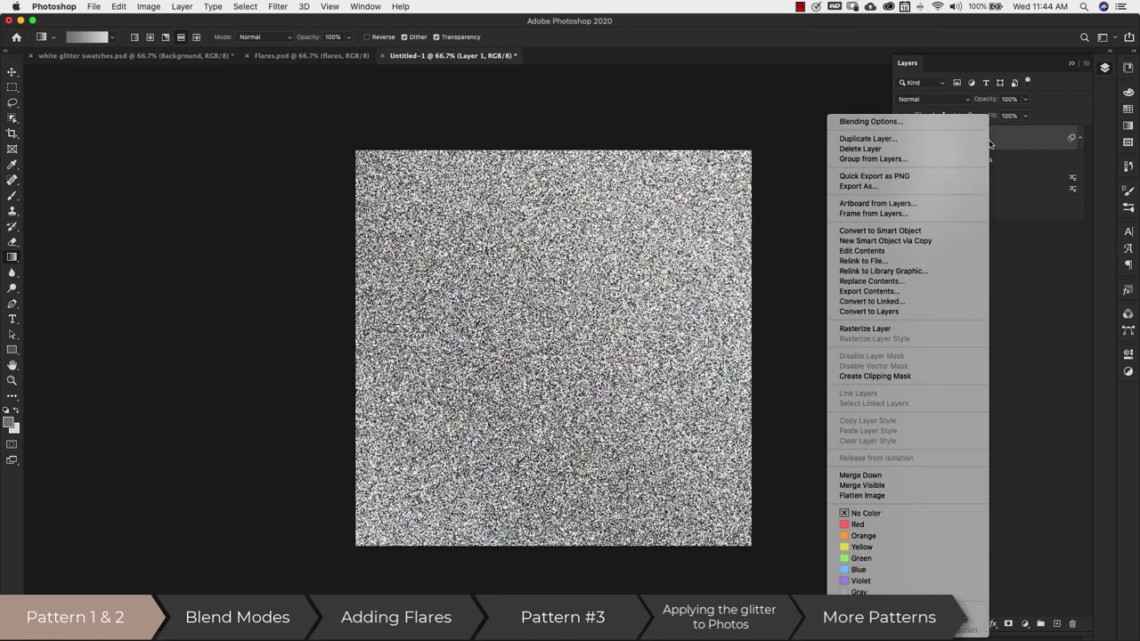
pyautogui.click(941, 140)
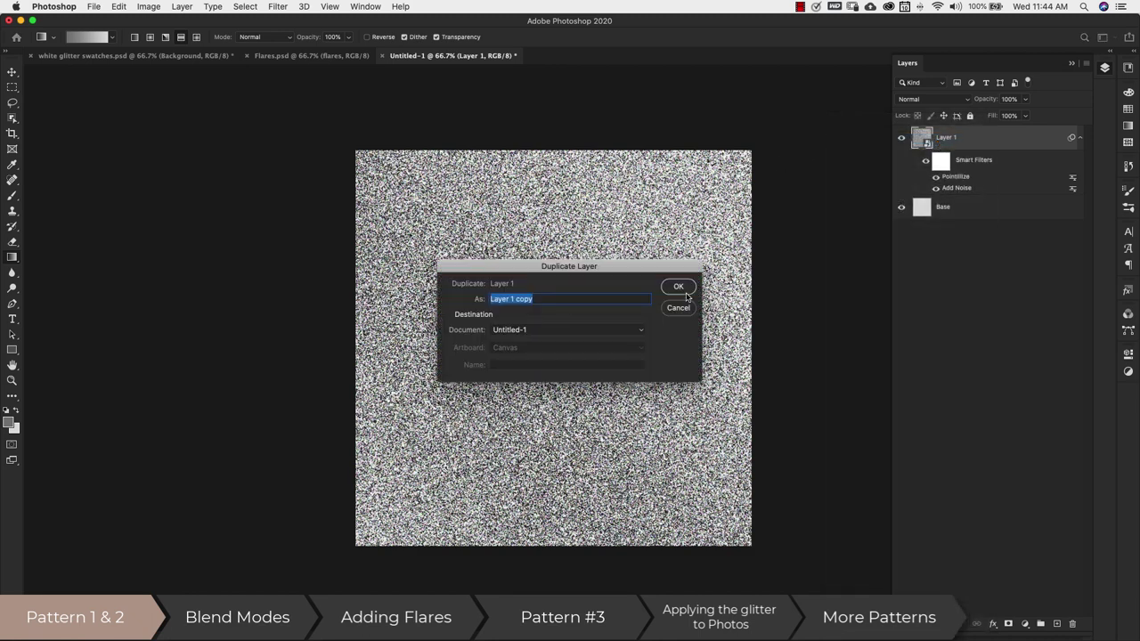
pyautogui.write('2')
pyautogui.press('Return')
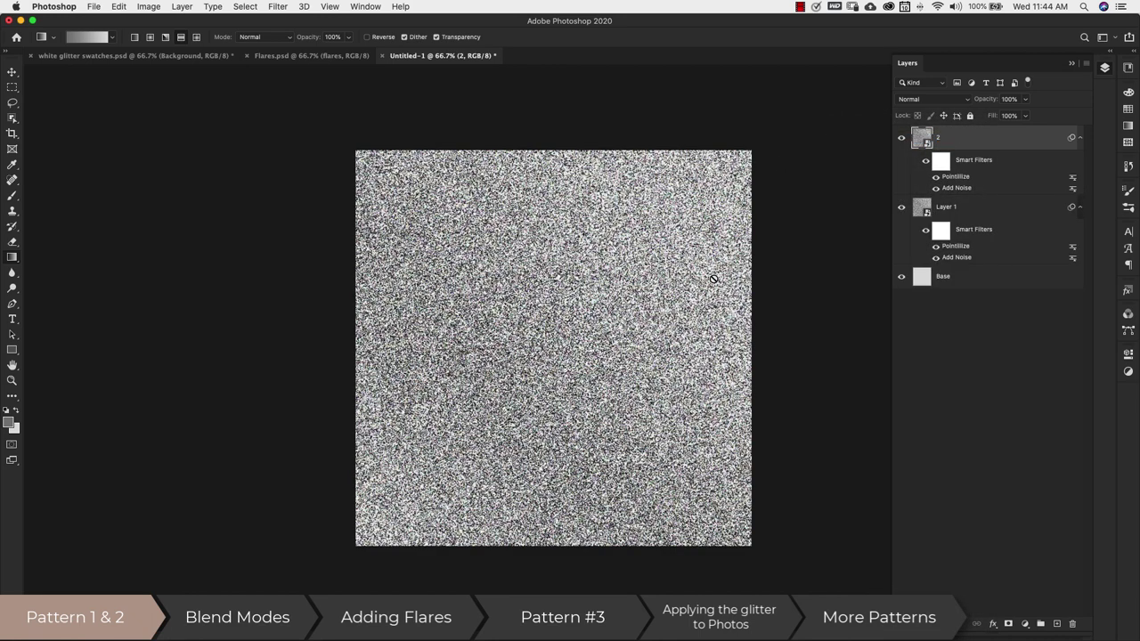
# Rename the original glitter layer as 1, and collapse the smart filter lists with layer 2 selected.
pyautogui.doubleClick(946, 206)
pyautogui.write('1')
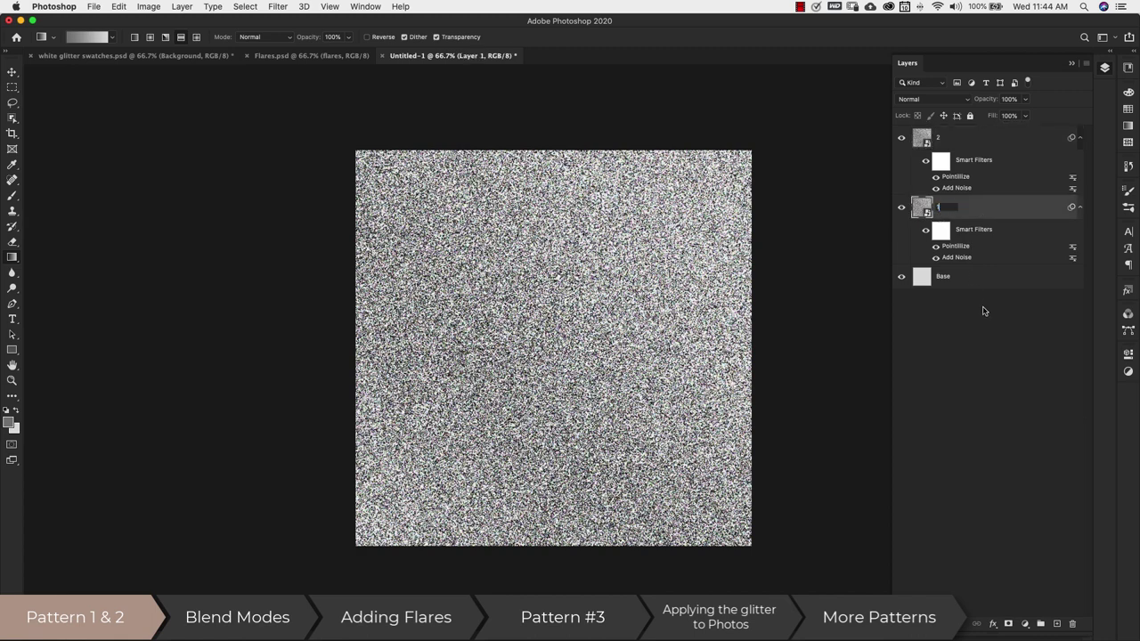
pyautogui.click(986, 311)
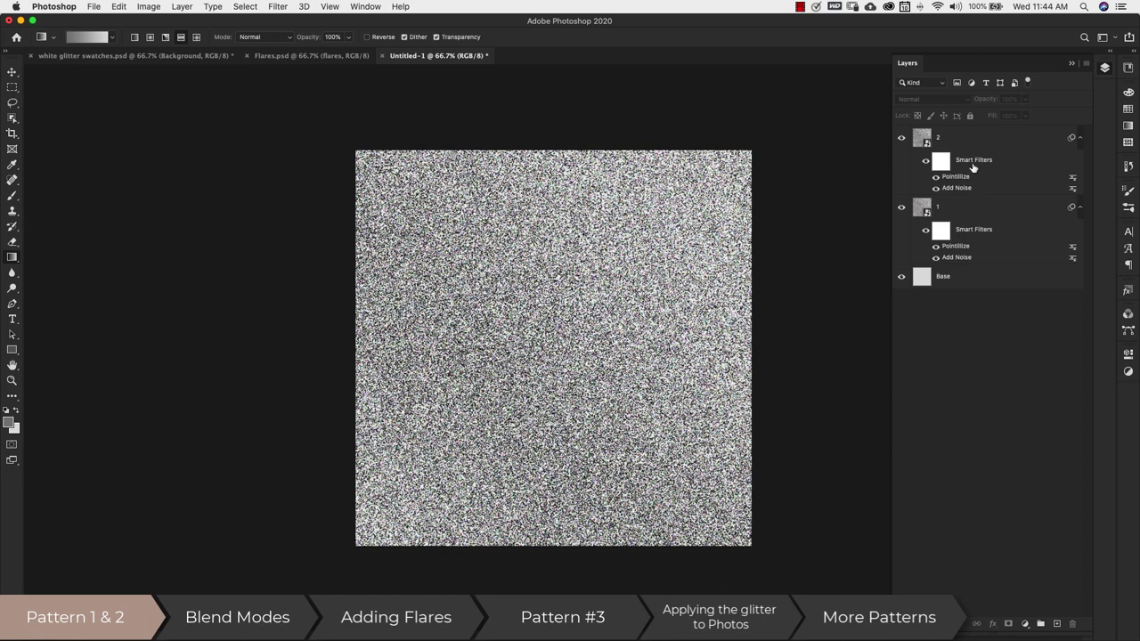
pyautogui.keyDown('alt'); pyautogui.click(1080, 137); pyautogui.keyUp('alt')
pyautogui.click(977, 139)
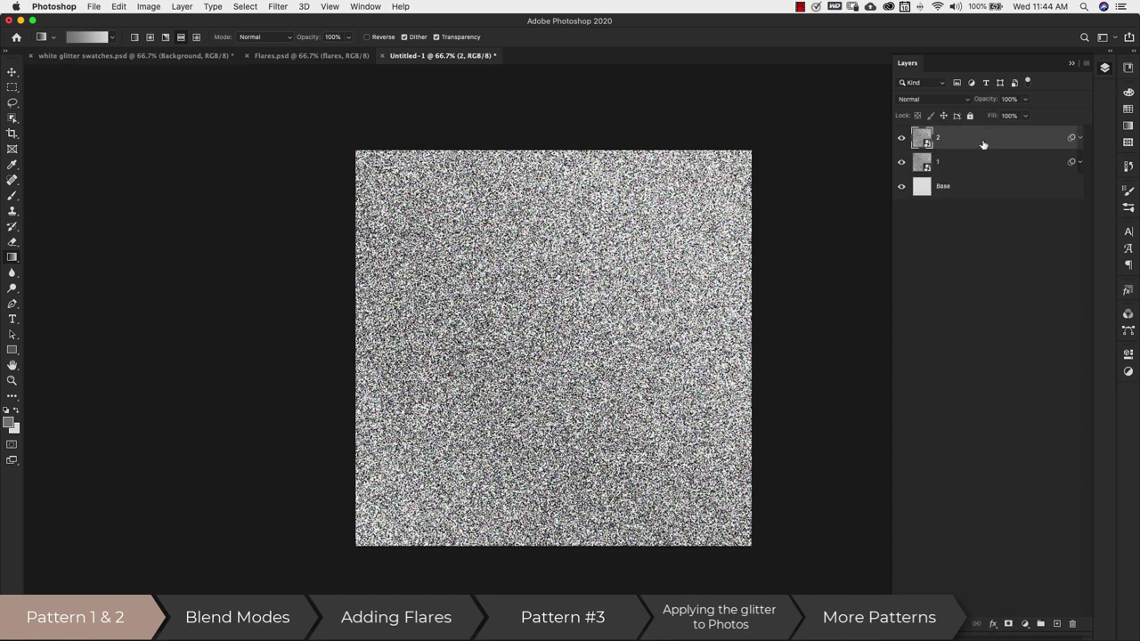
# Rasterize layer 2 and delete its shadows selected through Color Range with 20% fuzziness and range 100, and hide layer 1.
pyautogui.rightClick(960, 143)
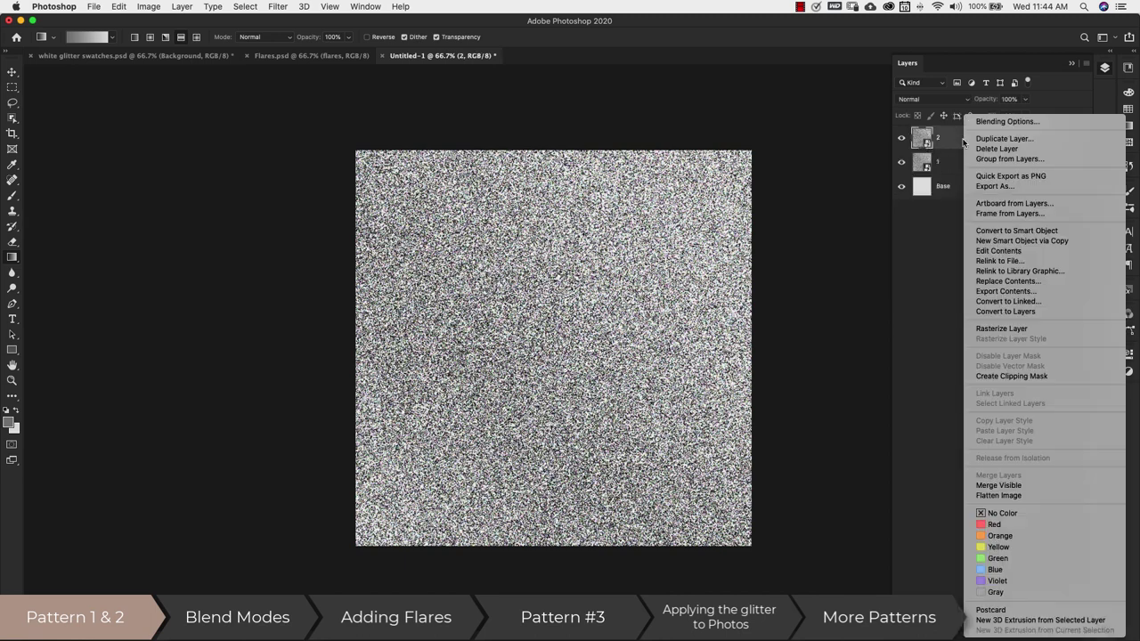
pyautogui.click(995, 328)
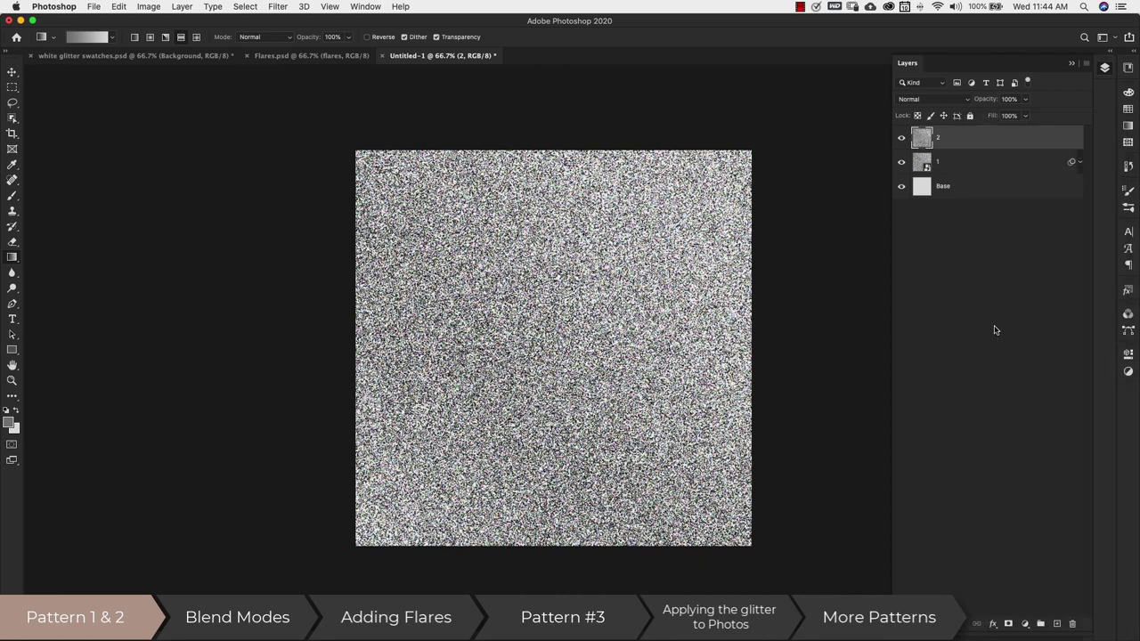
pyautogui.click(245, 7)
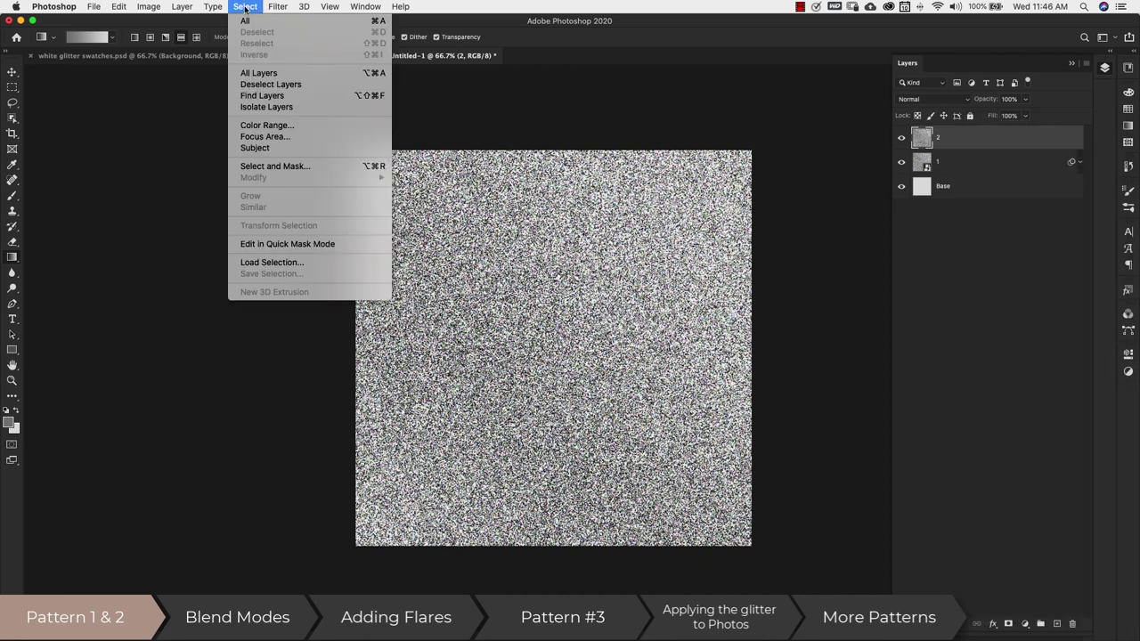
pyautogui.click(263, 126)
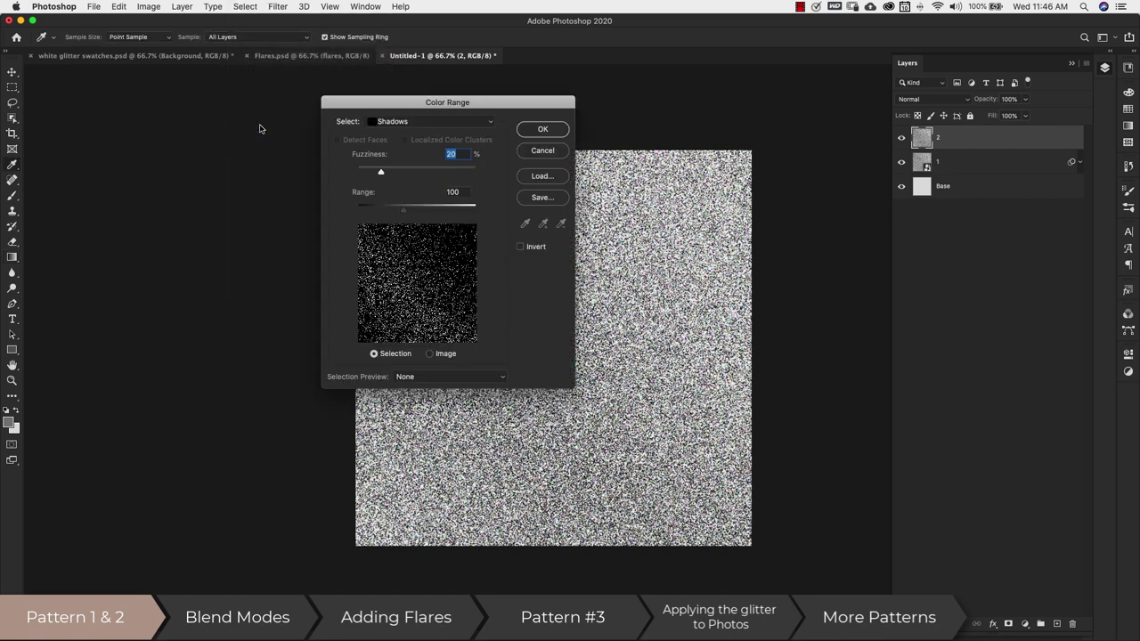
pyautogui.click(483, 126)
pyautogui.moveTo(422, 9)
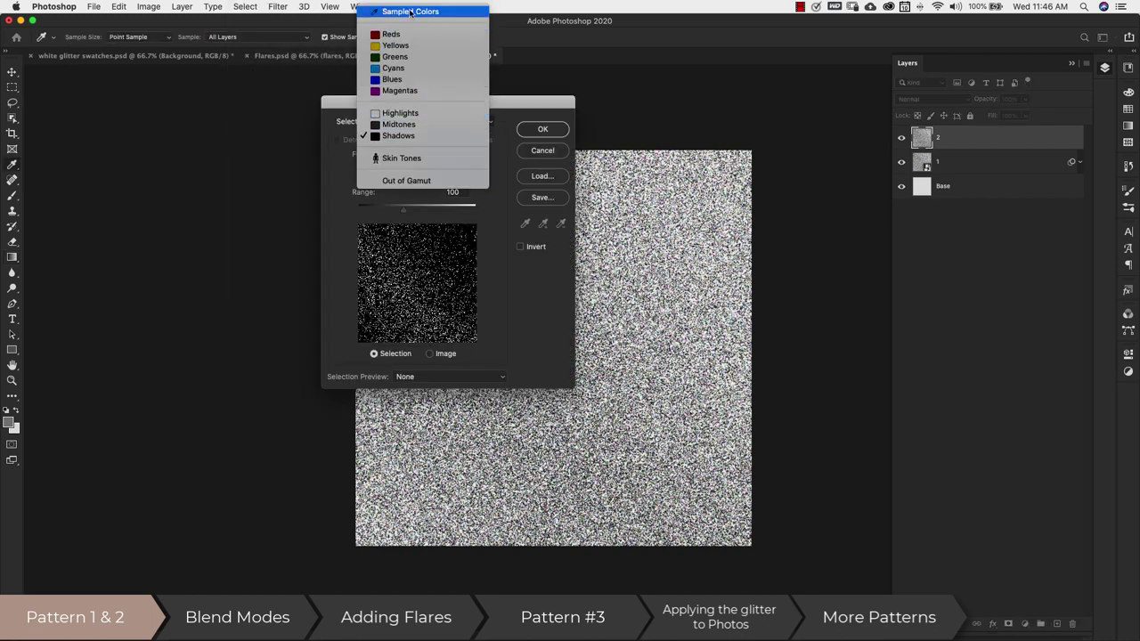
pyautogui.click(428, 136)
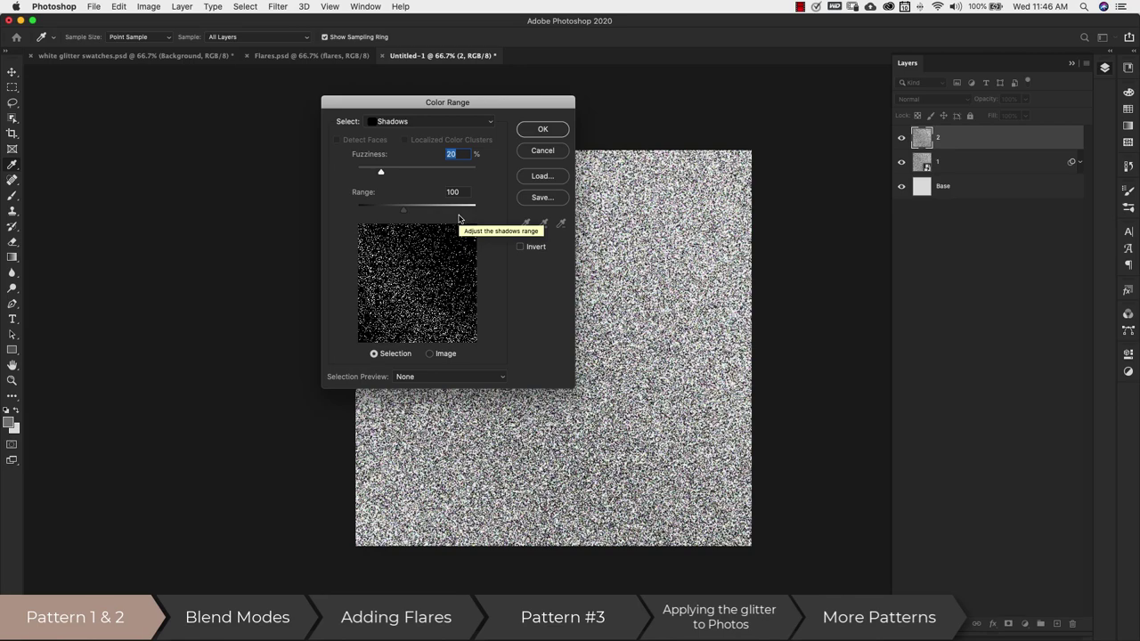
pyautogui.click(542, 129)
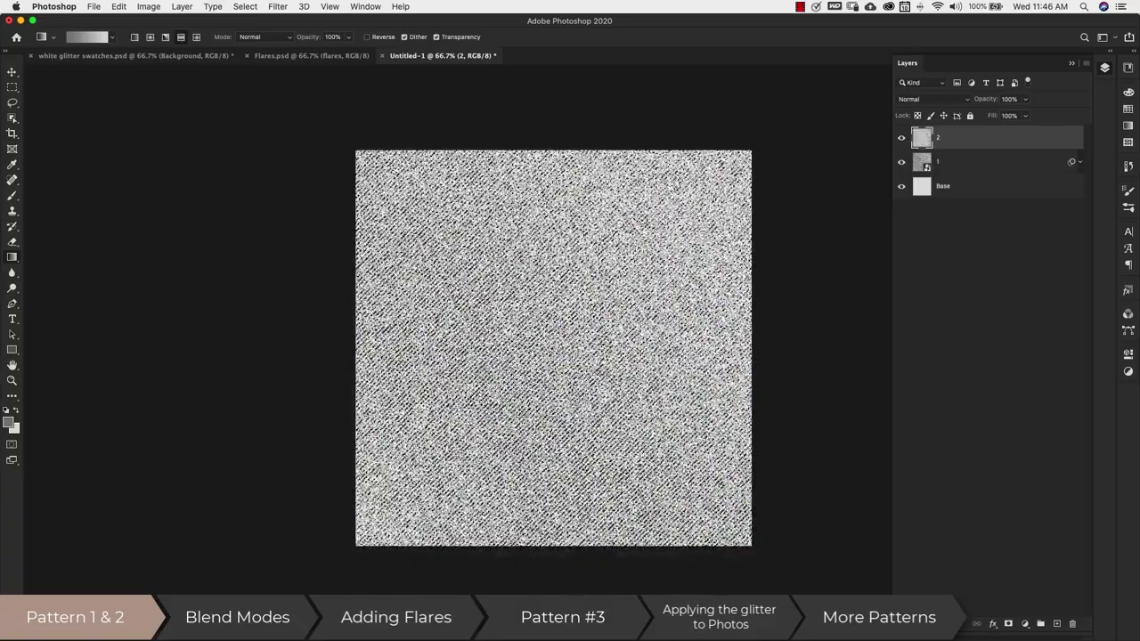
pyautogui.press('super+d')
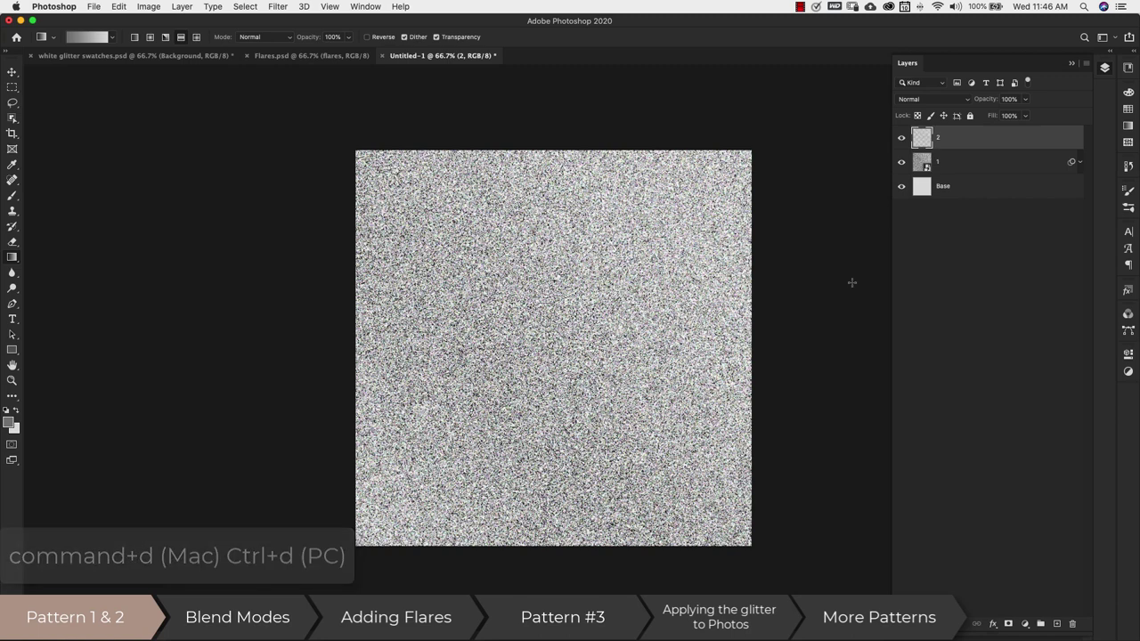
pyautogui.click(900, 164)
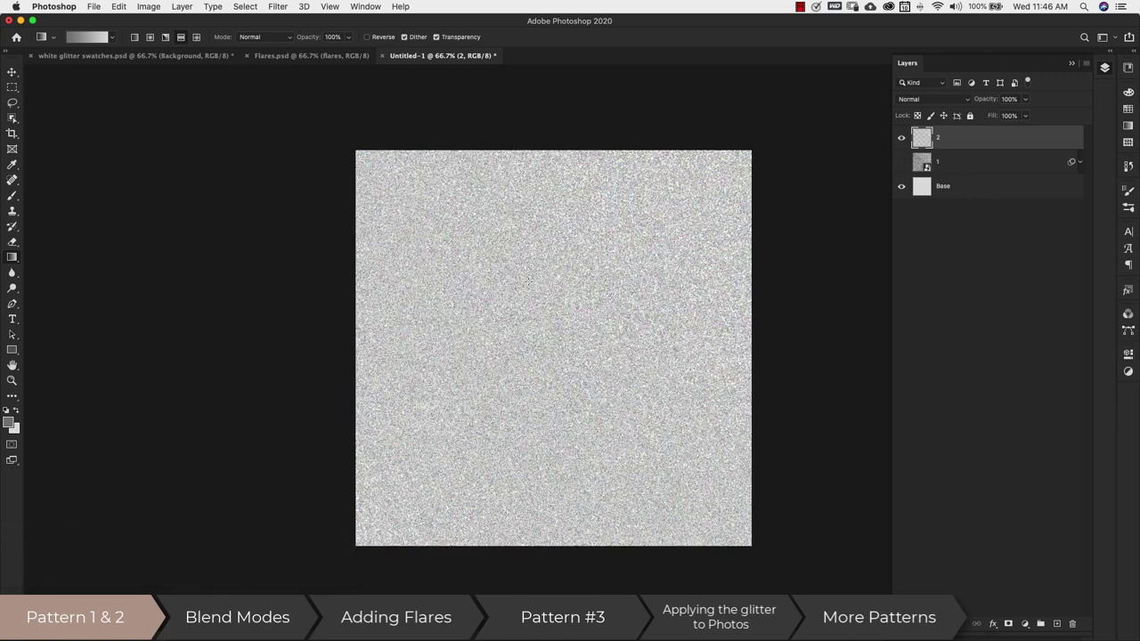
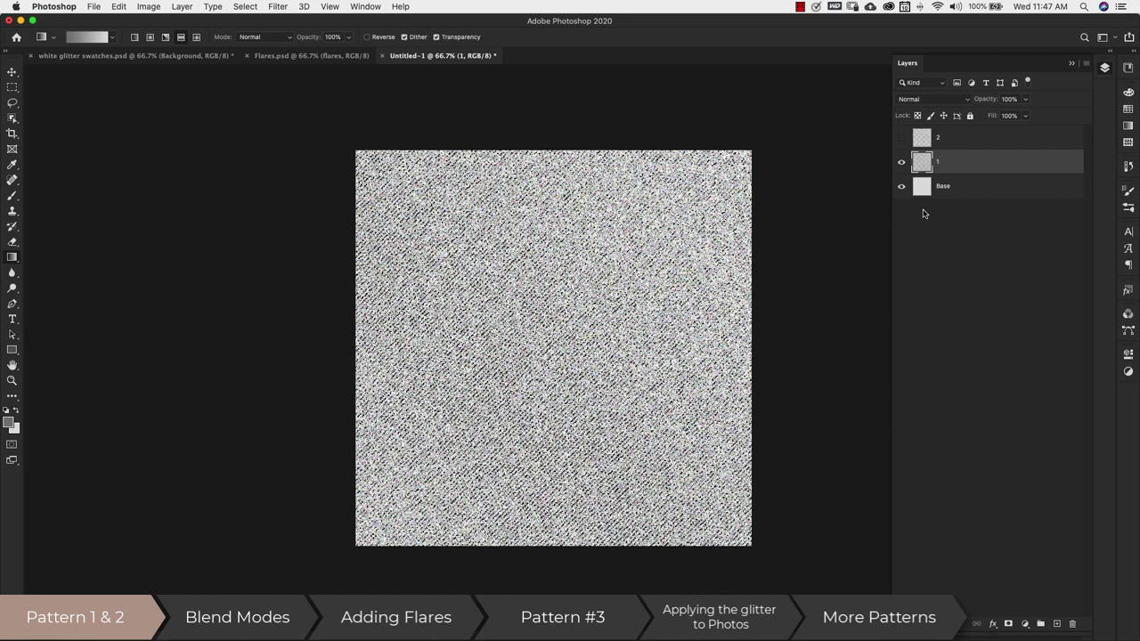
# Clear the selection on layer 1, and show and select layer 2.
pyautogui.press('super+z')
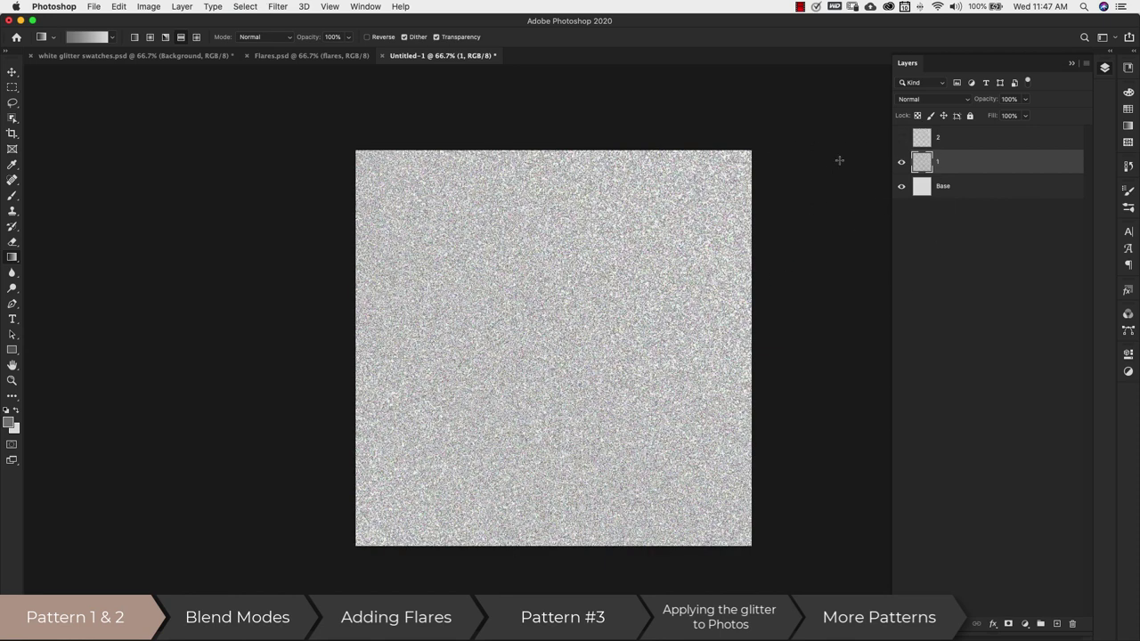
pyautogui.click(901, 137)
pyautogui.click(962, 137)
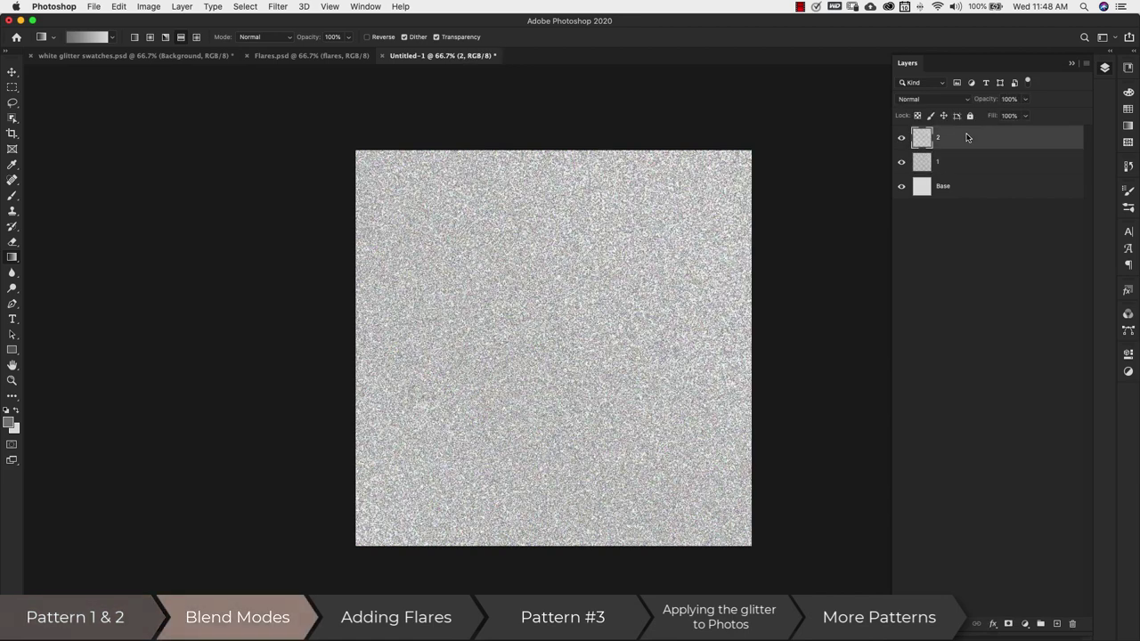
# Compare the pattern with and without layer 2, and set layer 2's blend mode to Linear Burn.
pyautogui.click(901, 137)
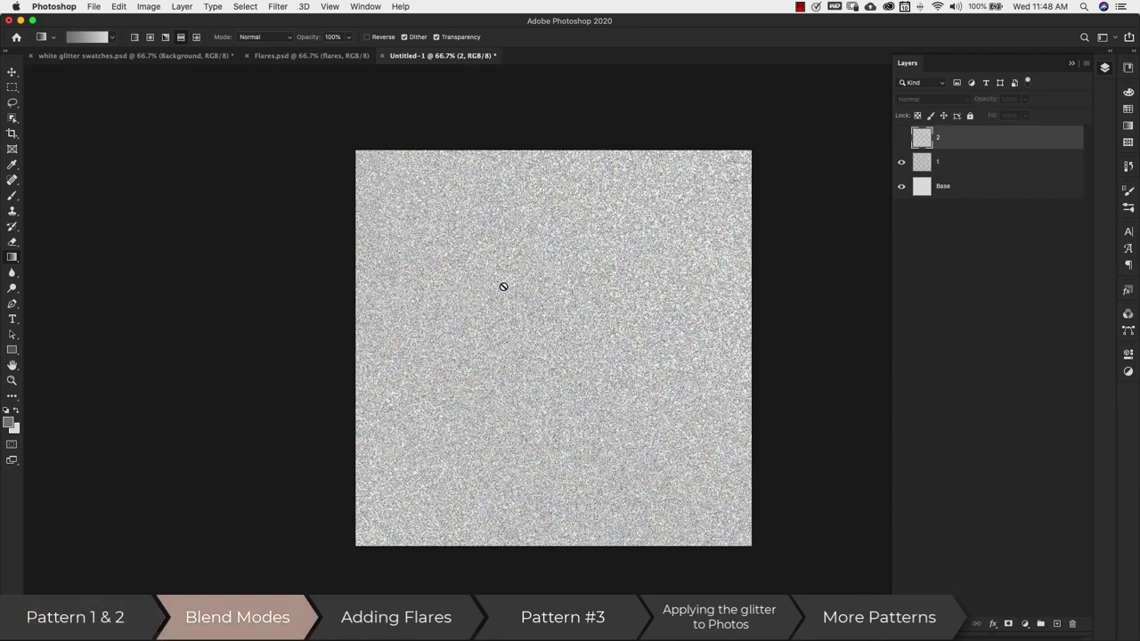
pyautogui.click(902, 137)
pyautogui.click(901, 138)
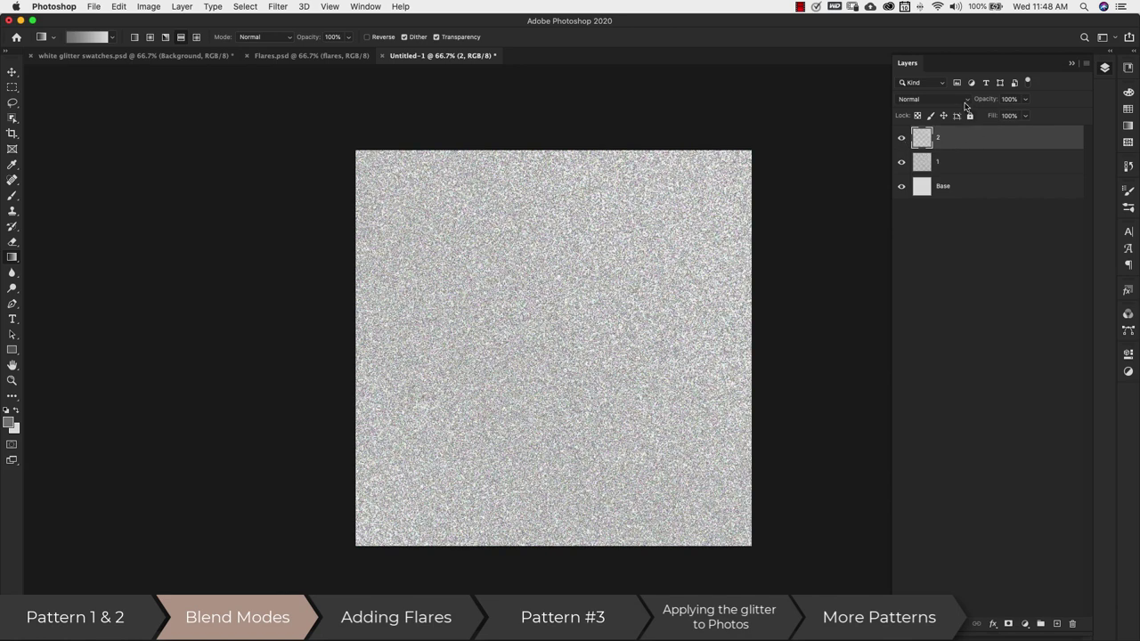
pyautogui.click(965, 99)
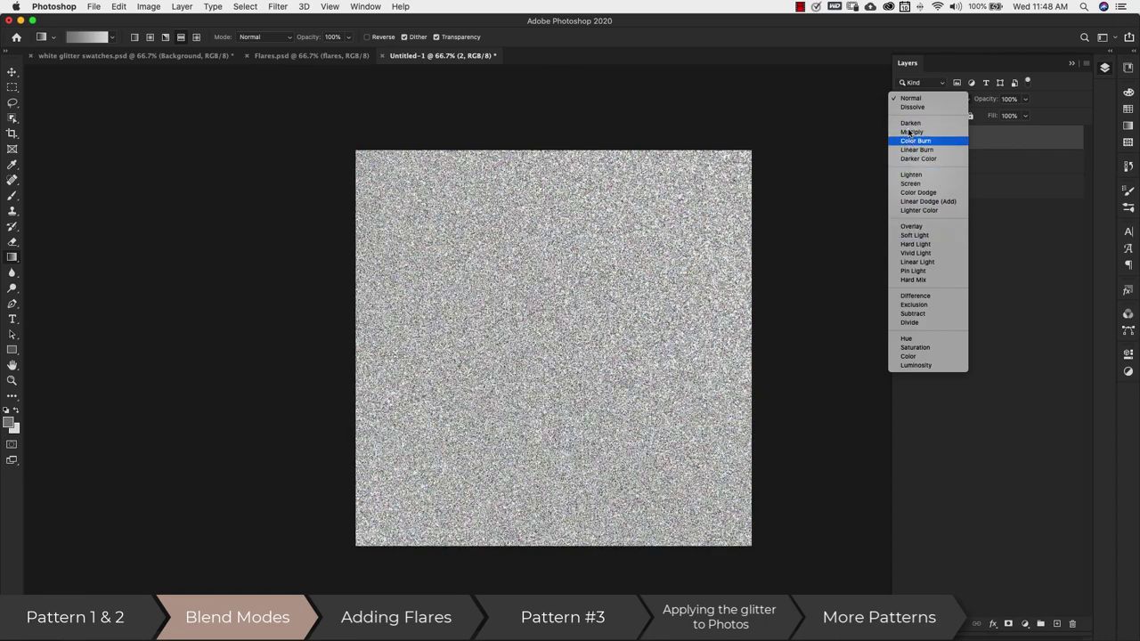
pyautogui.click(920, 149)
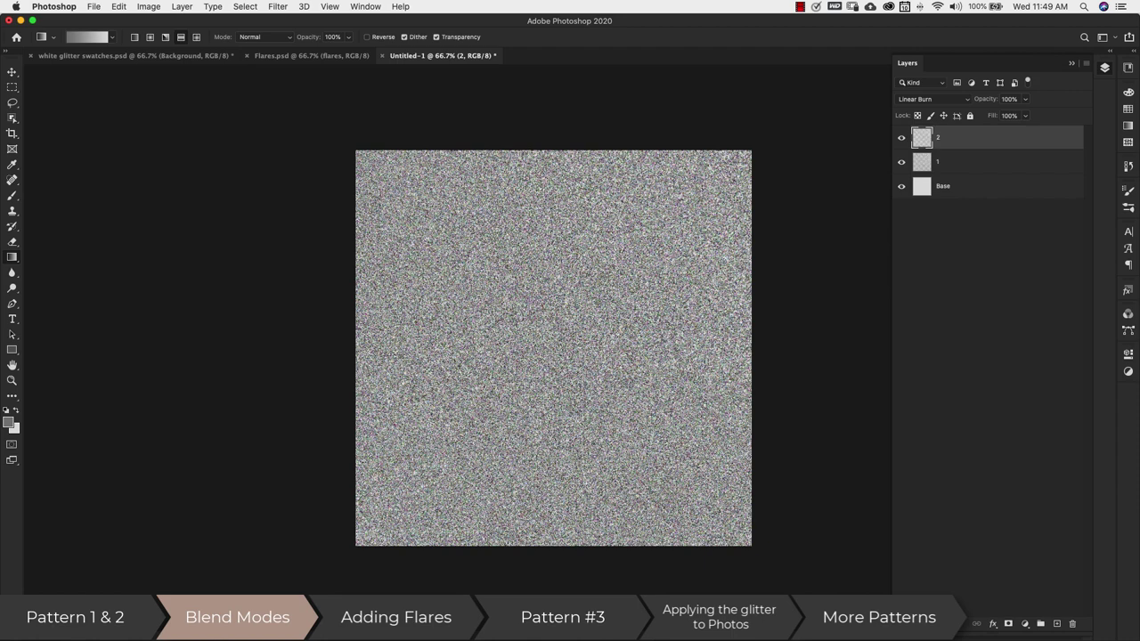
# Review the white glitter swatches and Flares documents against the untitled pattern document.
pyautogui.click(131, 57)
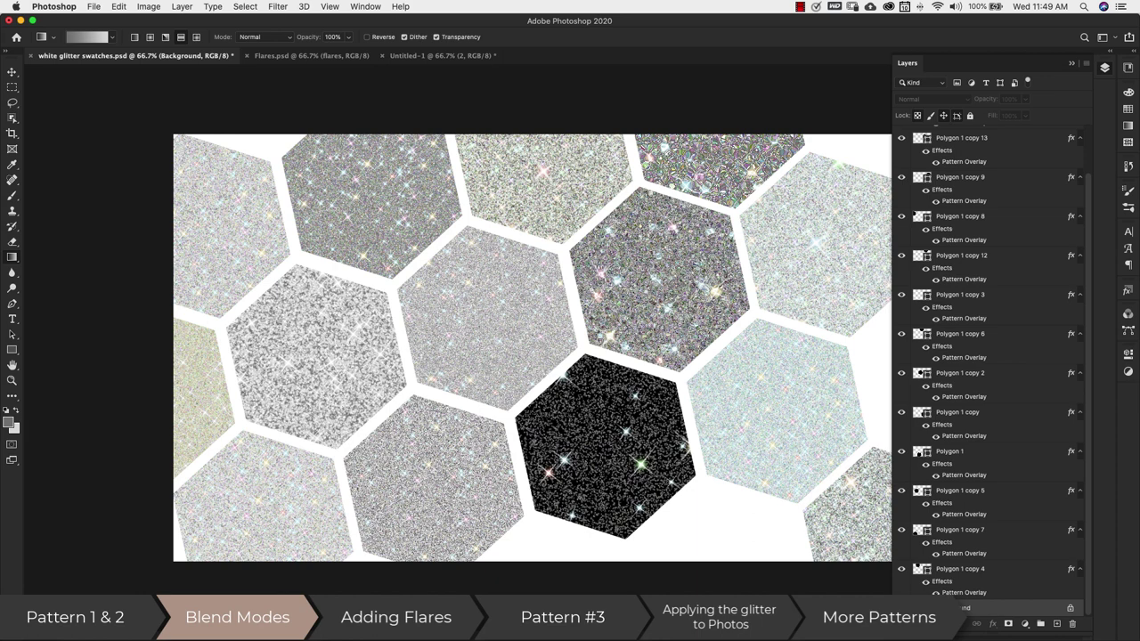
pyautogui.click(287, 57)
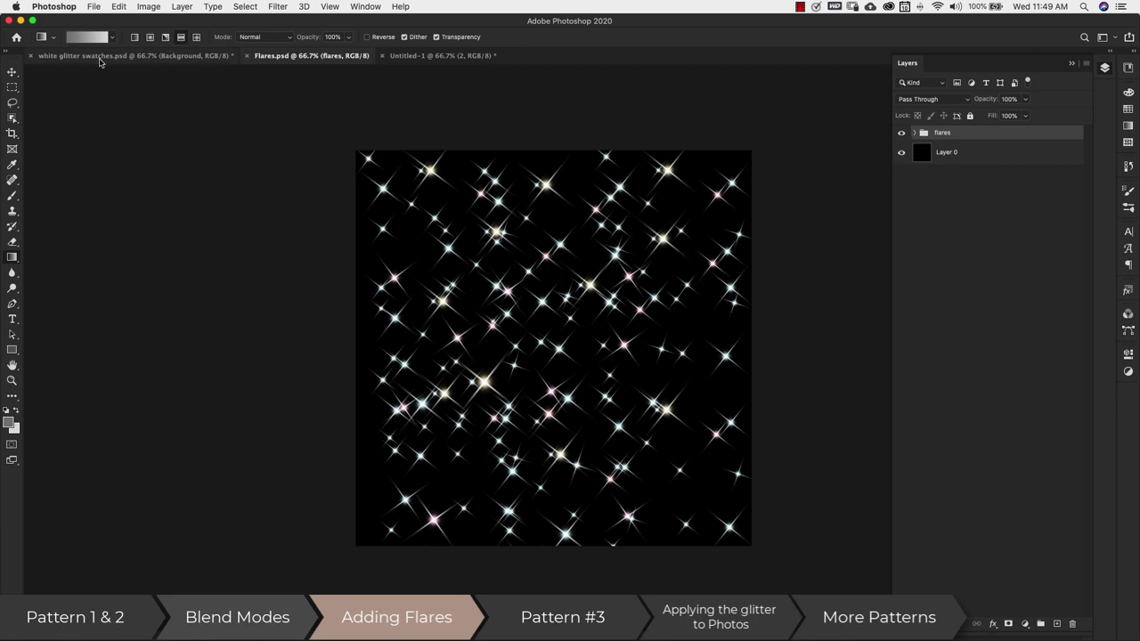
pyautogui.click(160, 55)
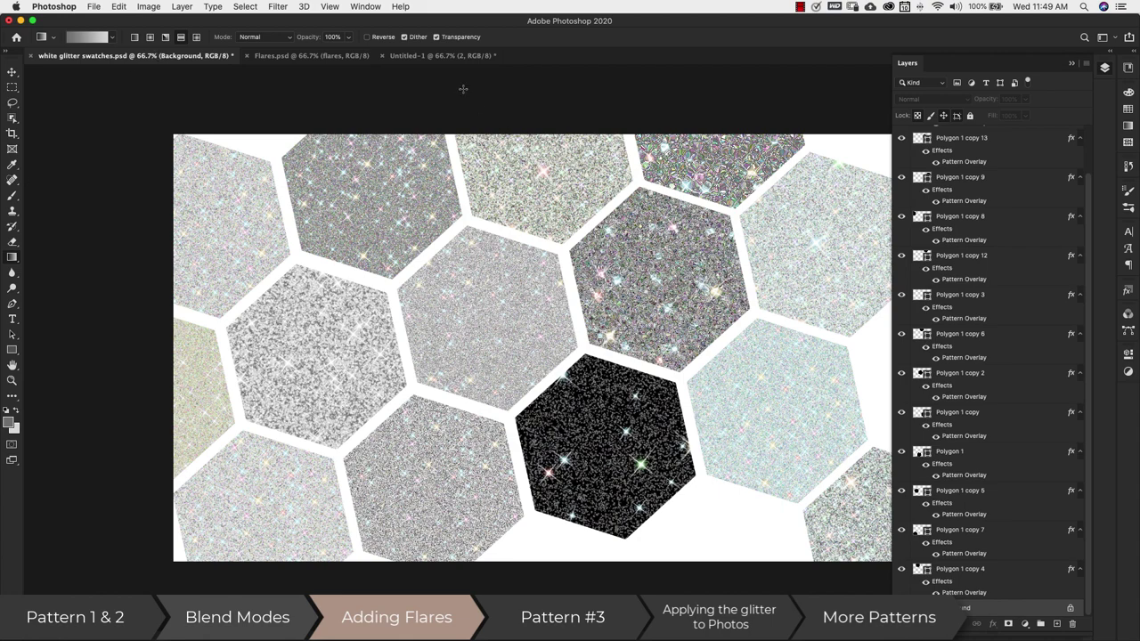
pyautogui.click(407, 56)
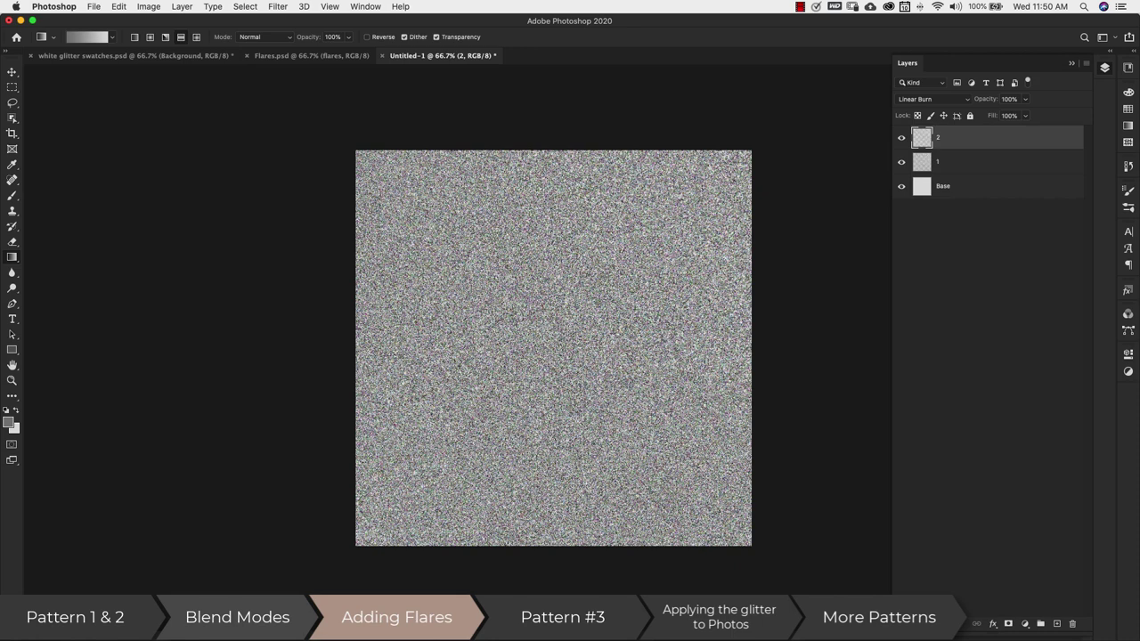
# In the Flares document, hide the flares group and add a new empty layer above it.
pyautogui.click(276, 58)
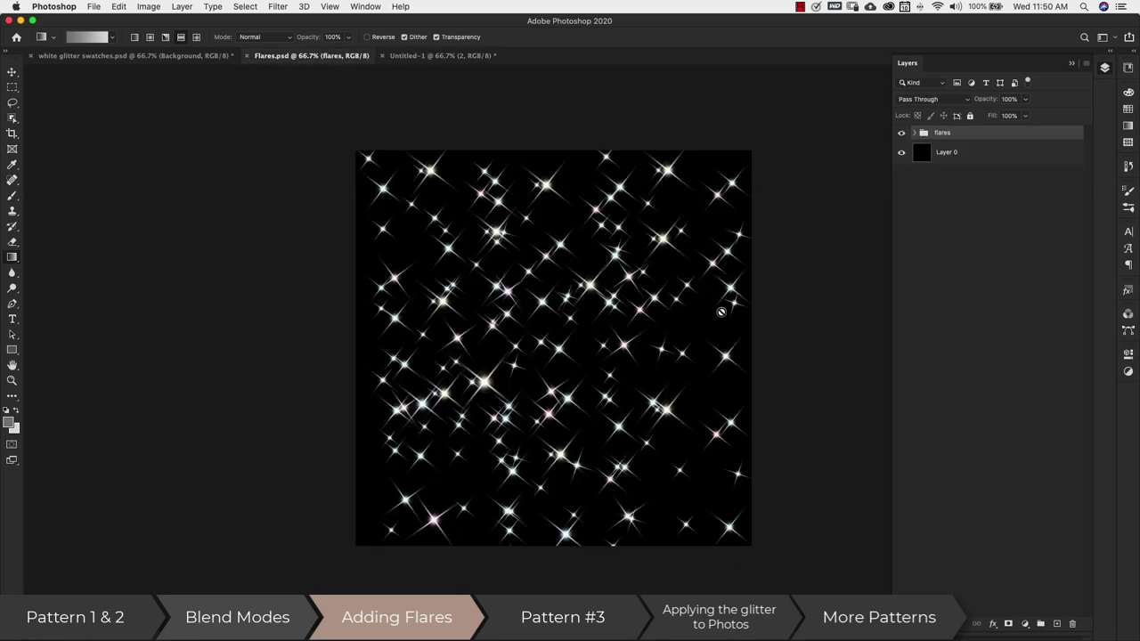
pyautogui.click(279, 7)
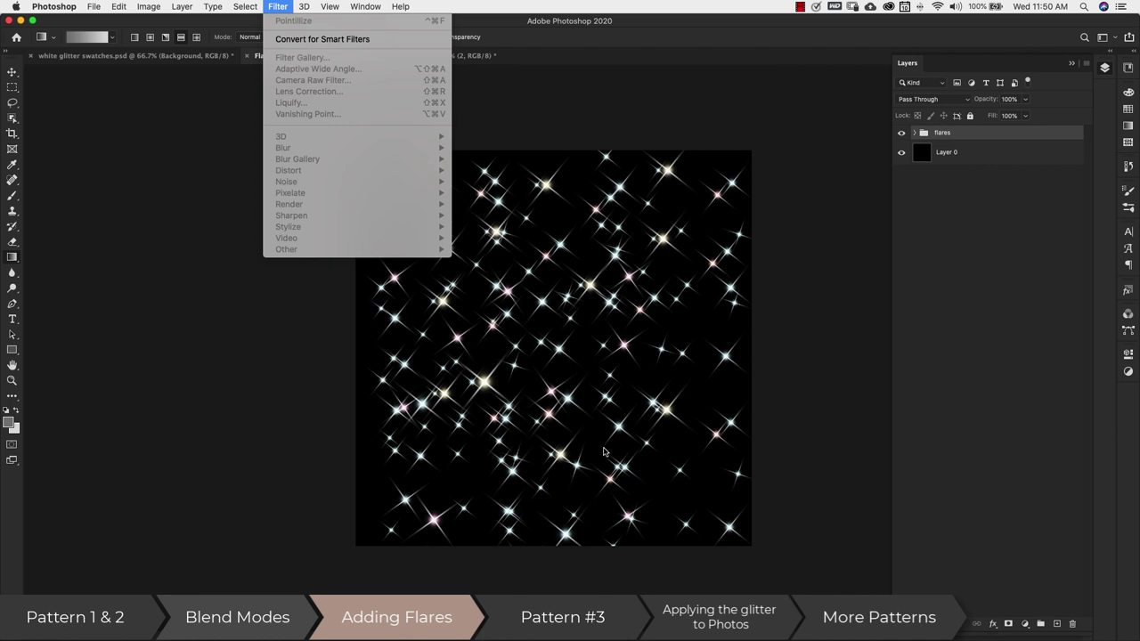
pyautogui.click(1010, 350)
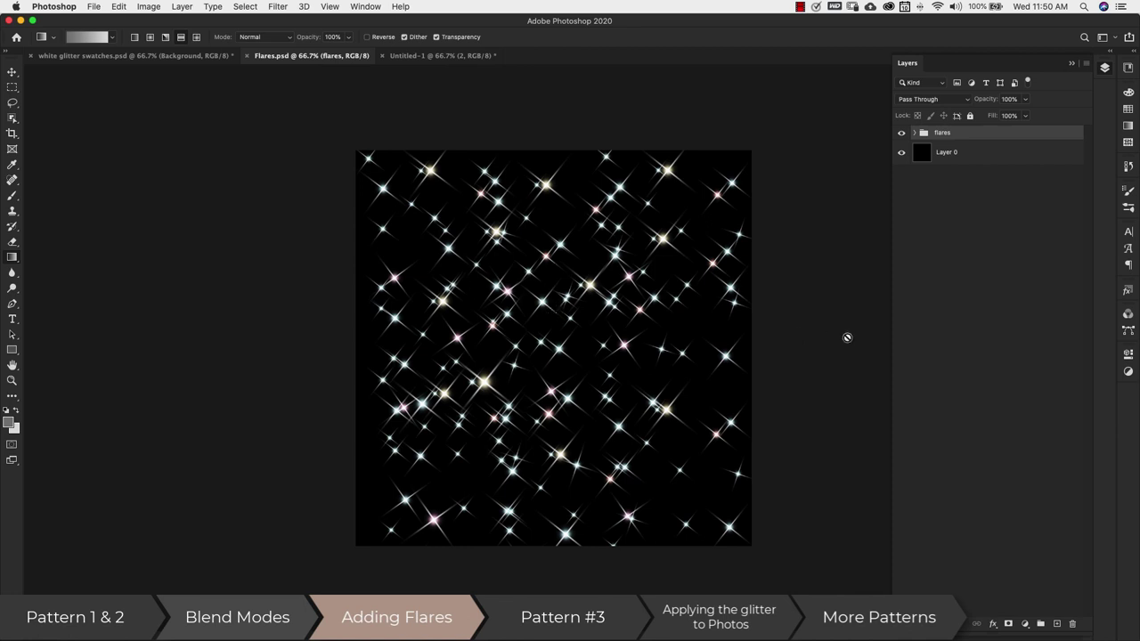
pyautogui.click(997, 265)
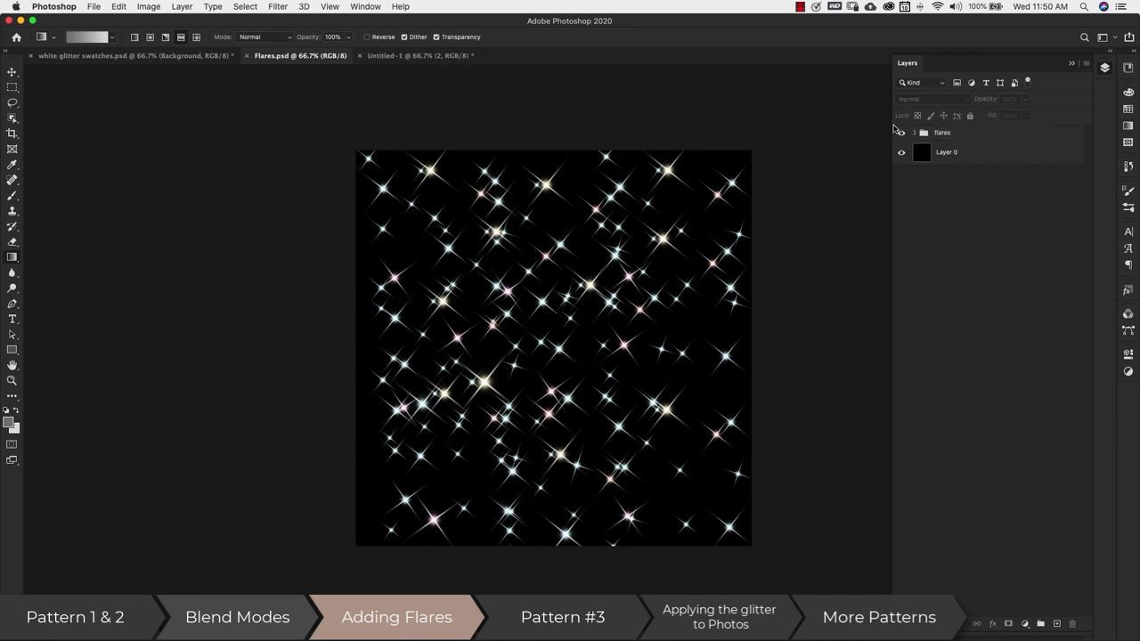
pyautogui.click(904, 134)
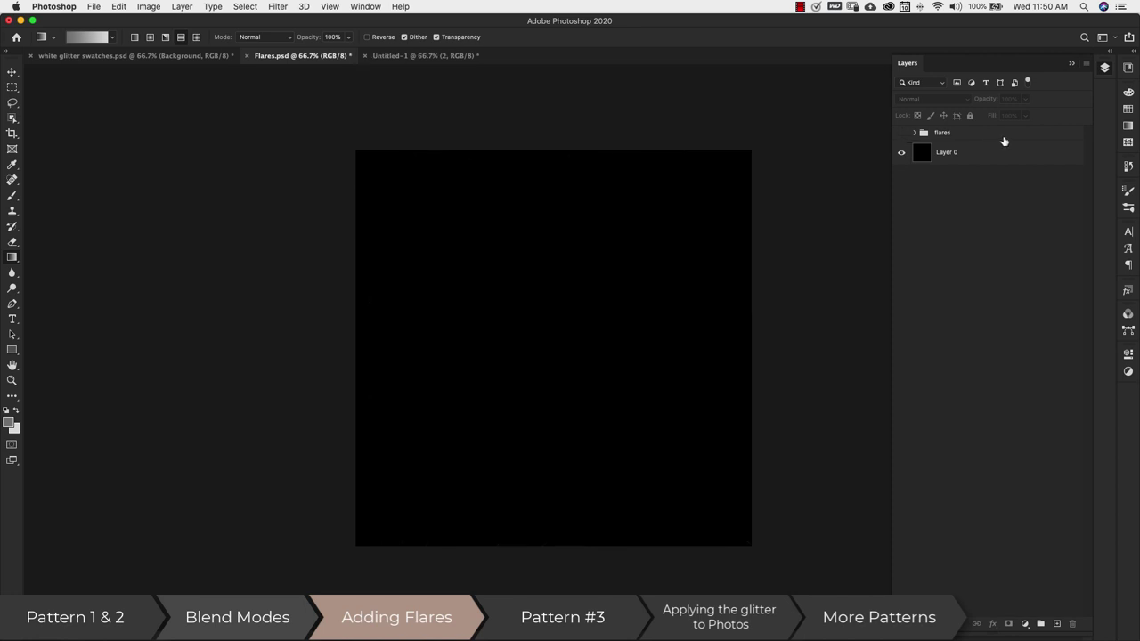
pyautogui.click(1059, 623)
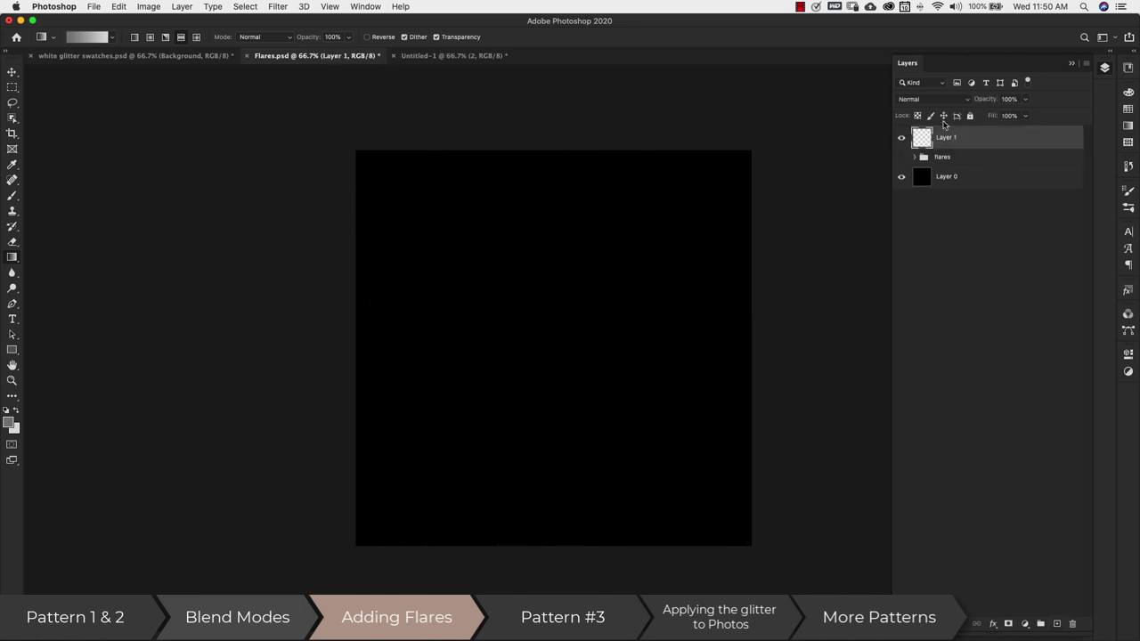
# Activate the Brush tool and look through the default brushes in the Legacy Brushes set.
pyautogui.click(13, 195)
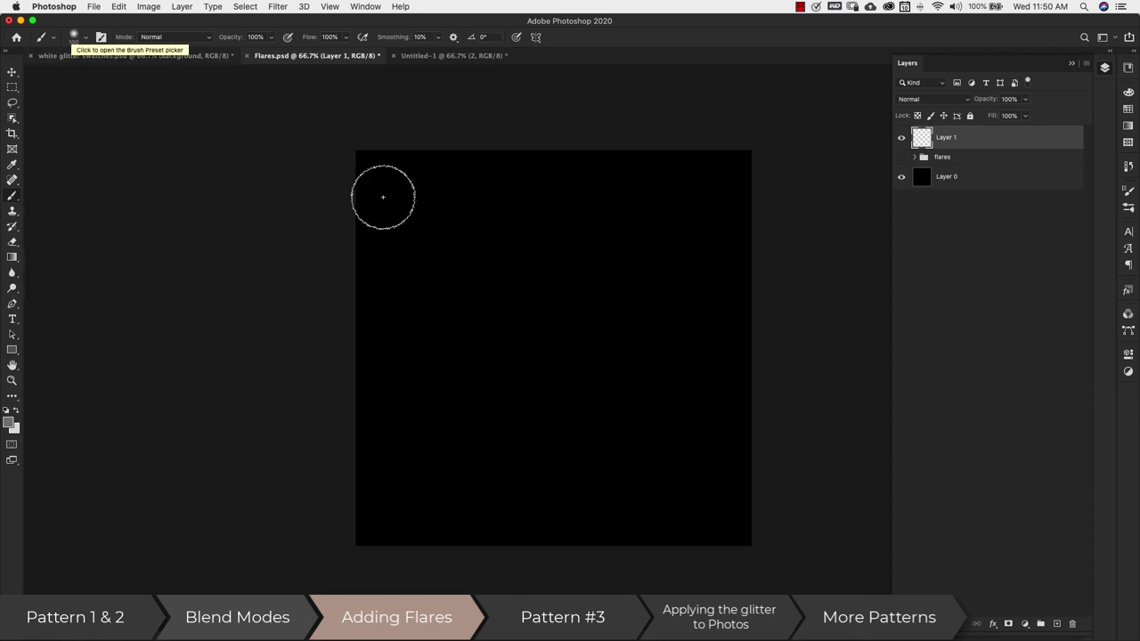
pyautogui.click(1127, 210)
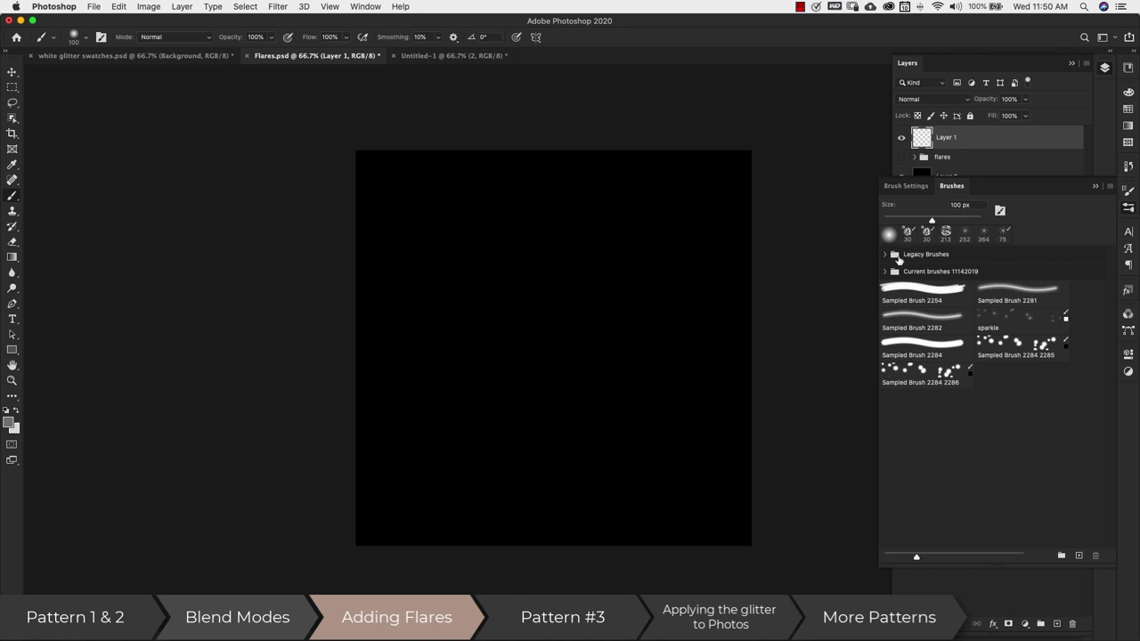
pyautogui.click(886, 256)
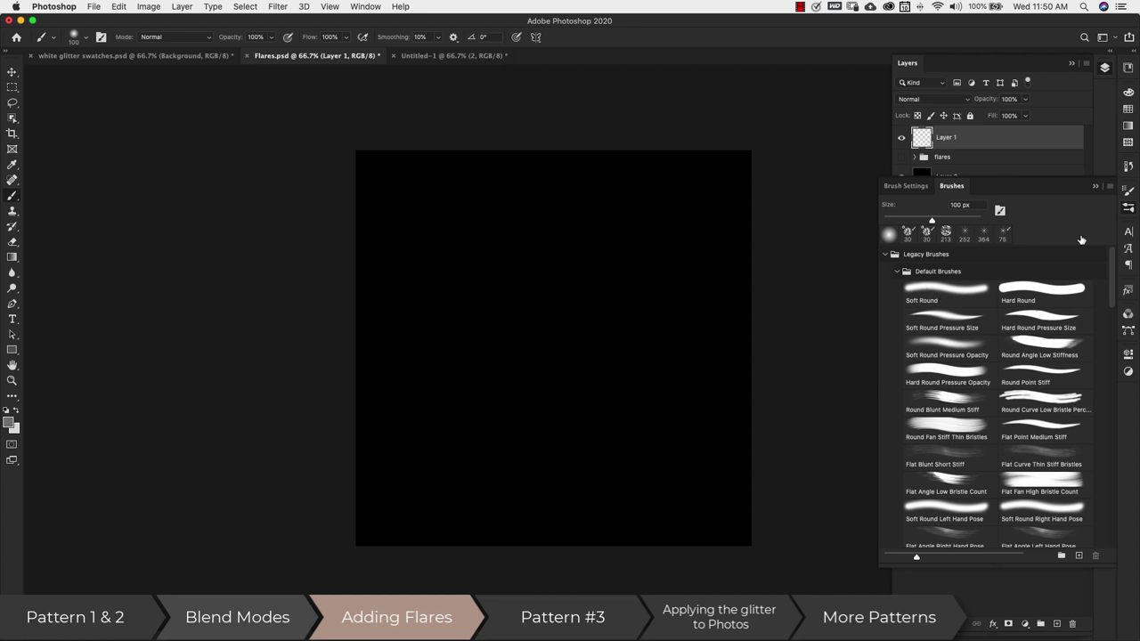
pyautogui.click(1094, 187)
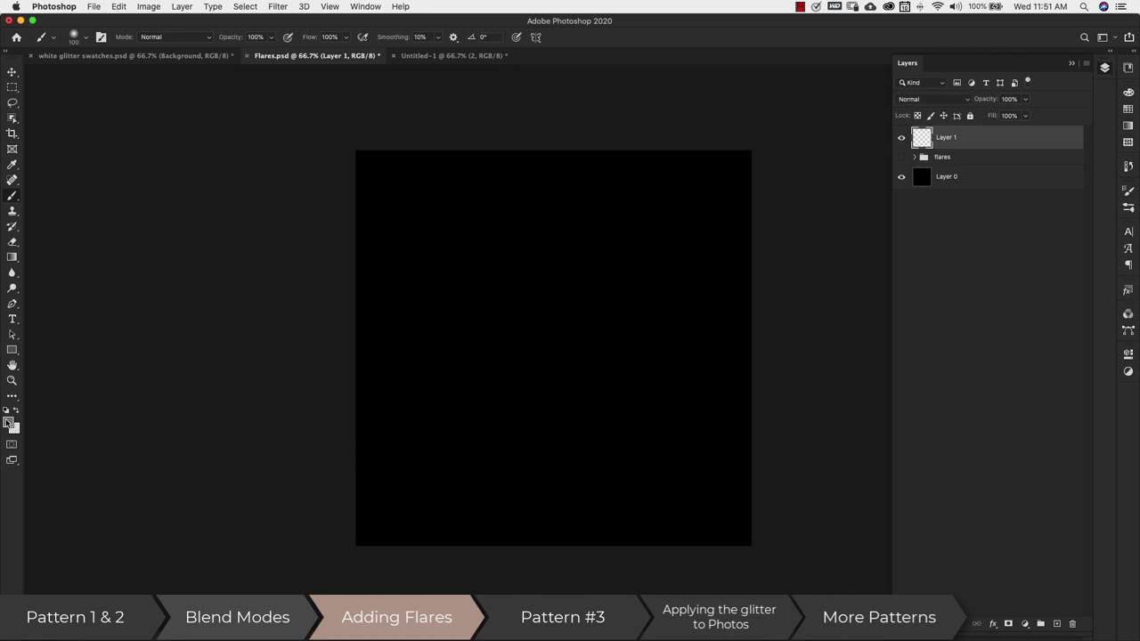
# Set the foreground color to light blue a9e5f6 and paint one soft 100 px dot near the center of the new layer.
pyautogui.click(8, 422)
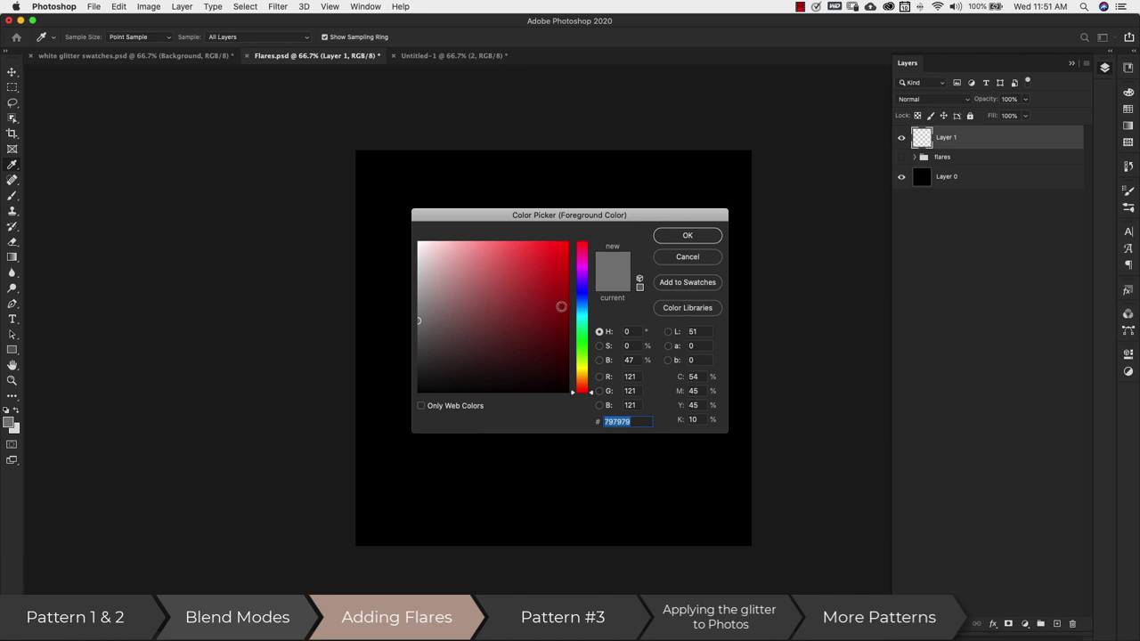
pyautogui.click(581, 310)
pyautogui.click(465, 246)
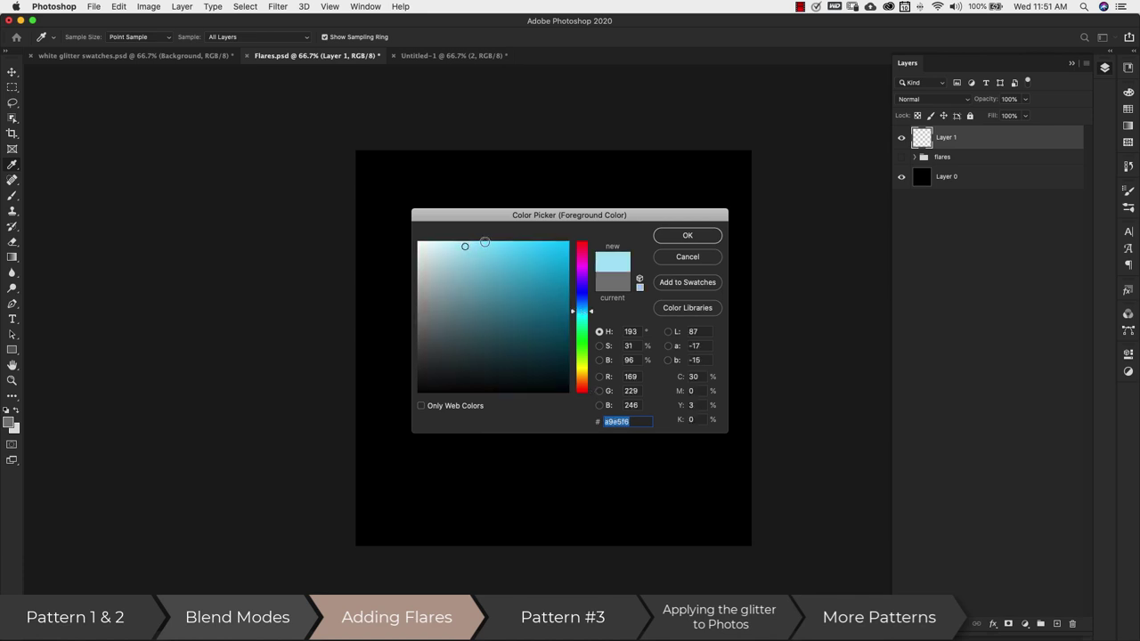
pyautogui.click(687, 235)
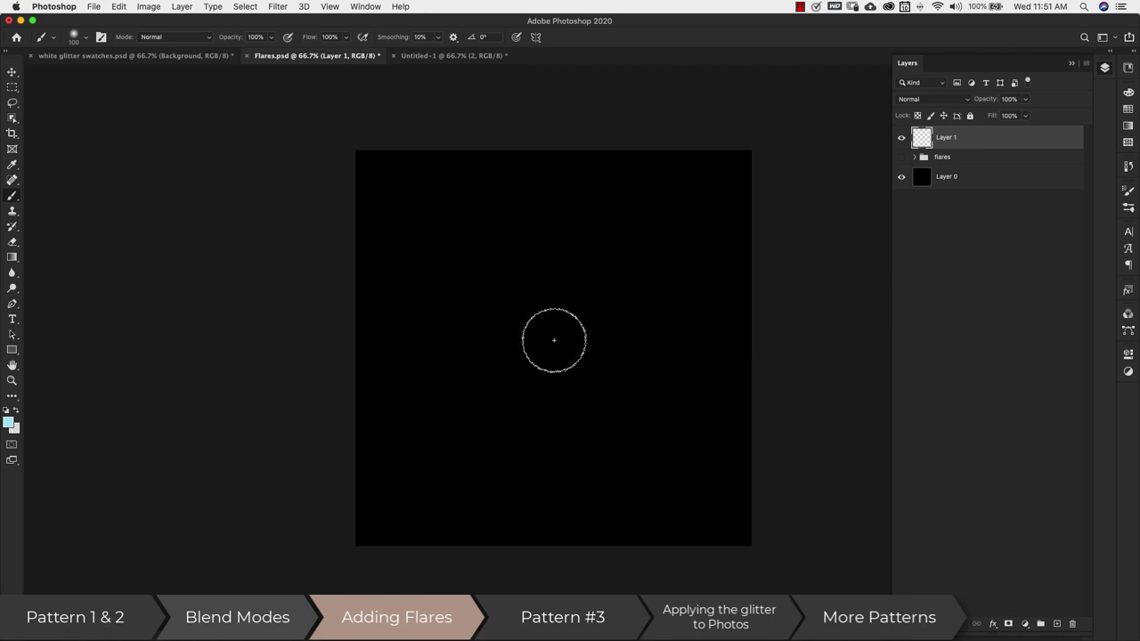
pyautogui.click(554, 340)
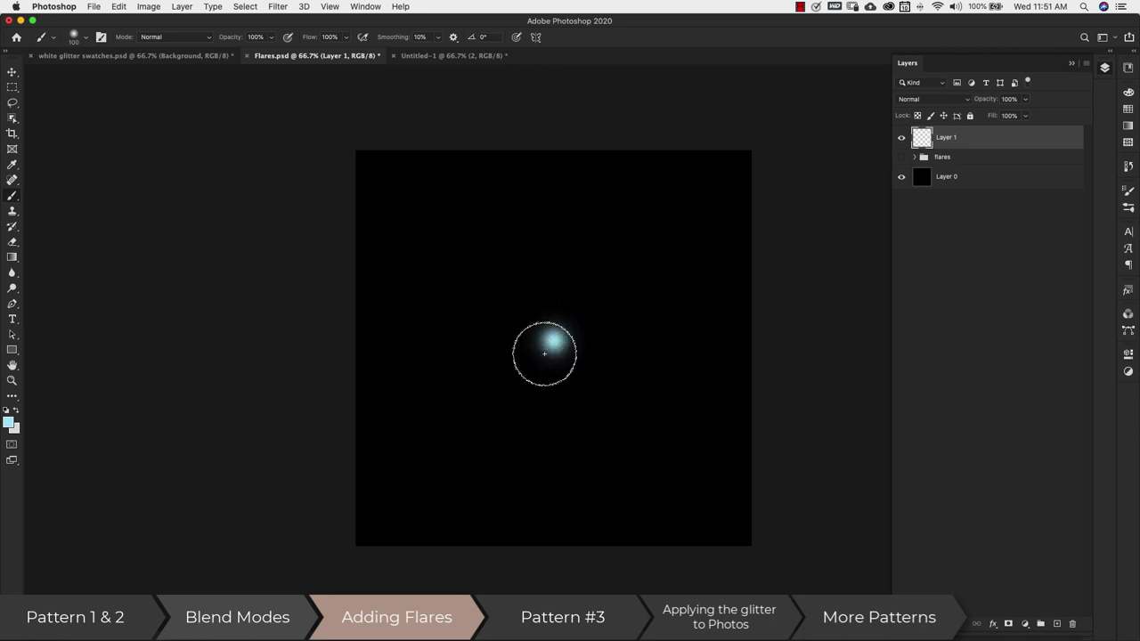
# Set the foreground color to white ffffff and paint one soft 70 px dot over the center of the light blue dot.
pyautogui.click(10, 422)
pyautogui.moveTo(500, 315); pyautogui.dragTo(367, 208)
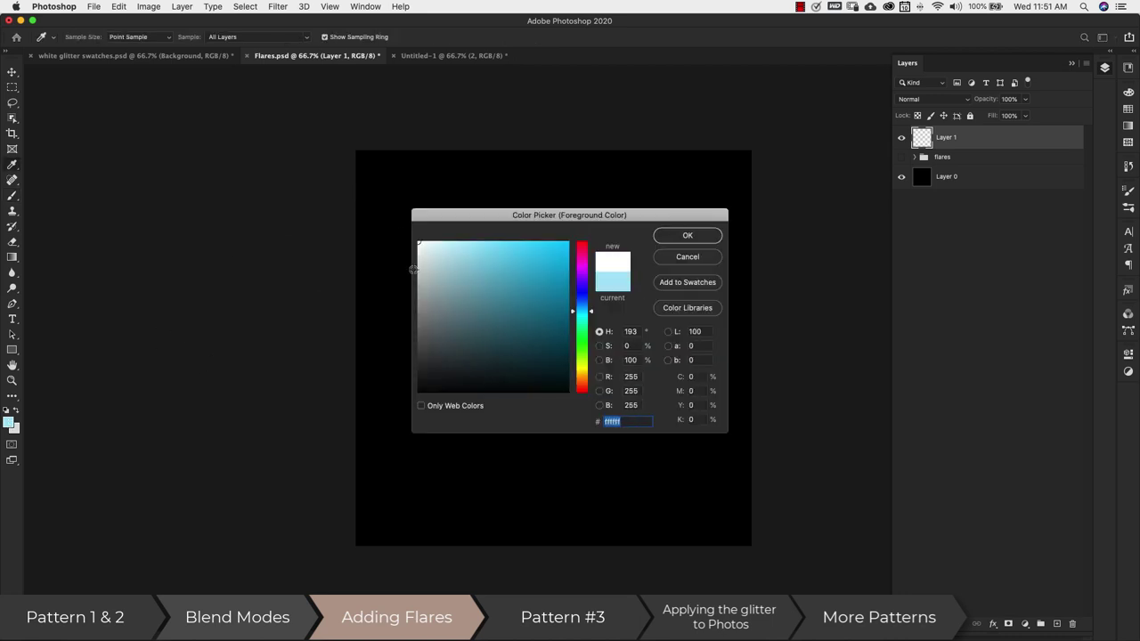
pyautogui.click(708, 238)
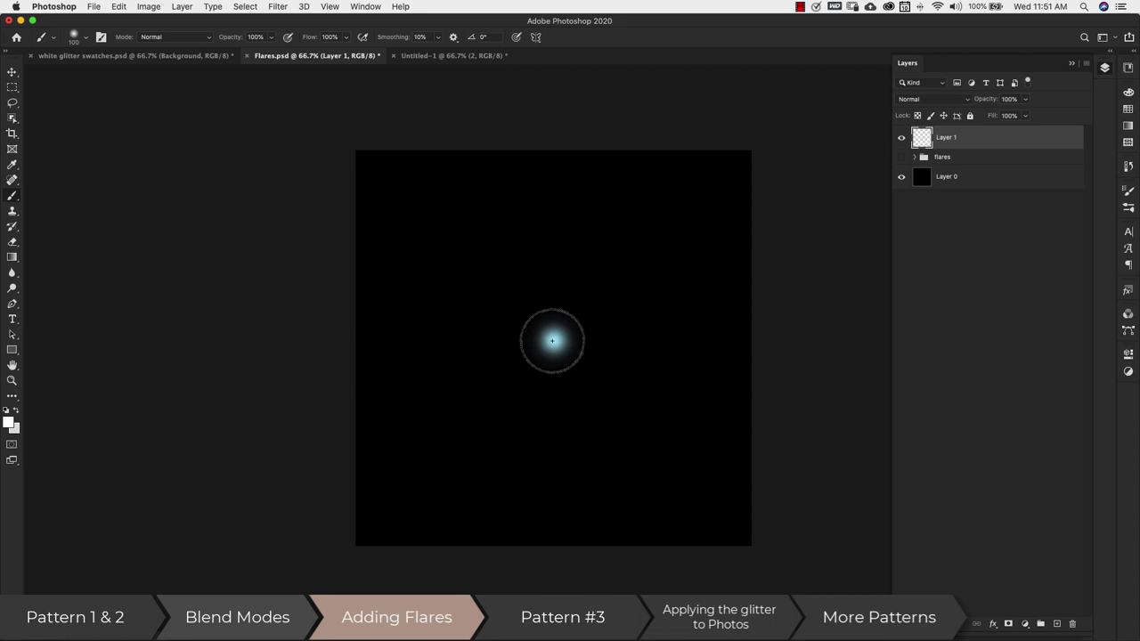
pyautogui.press('[')
pyautogui.press('[')
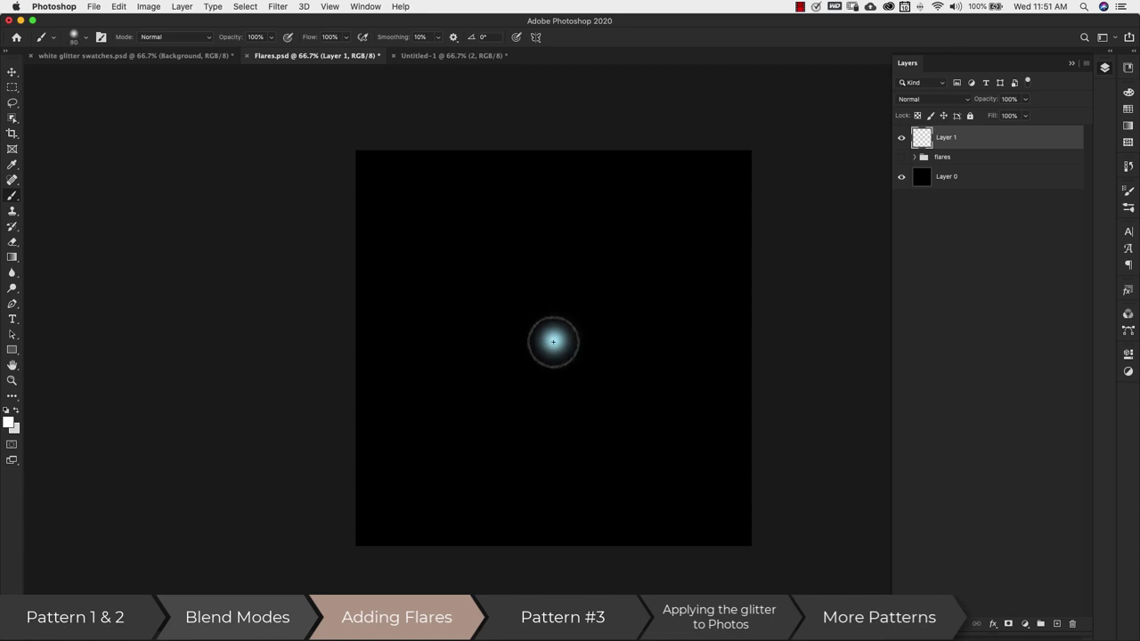
pyautogui.press('[')
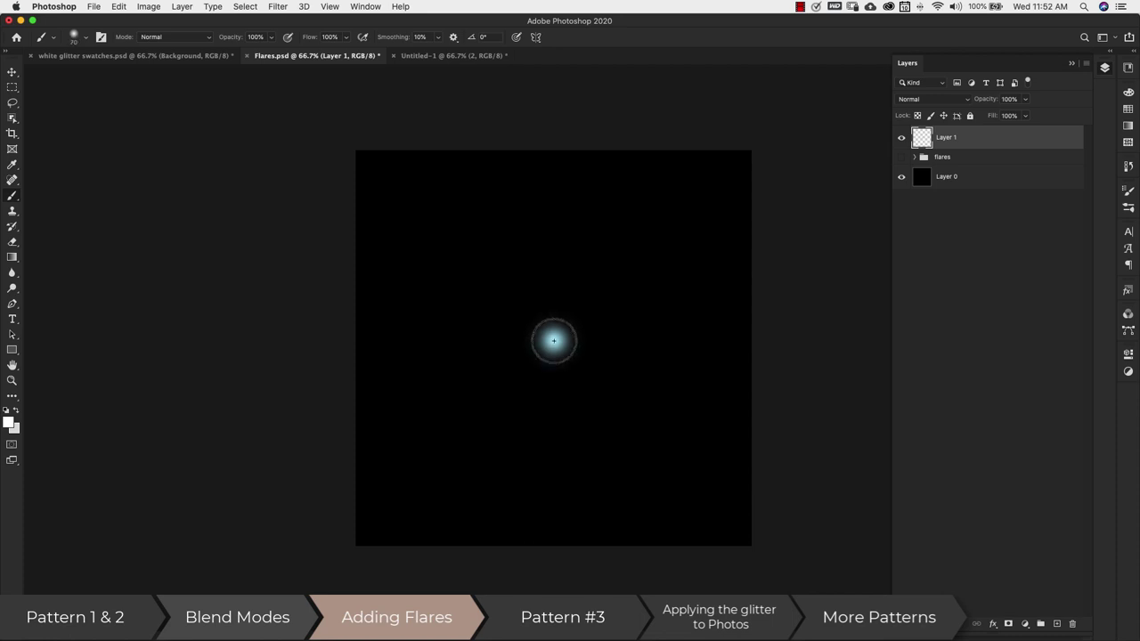
pyautogui.click(554, 340)
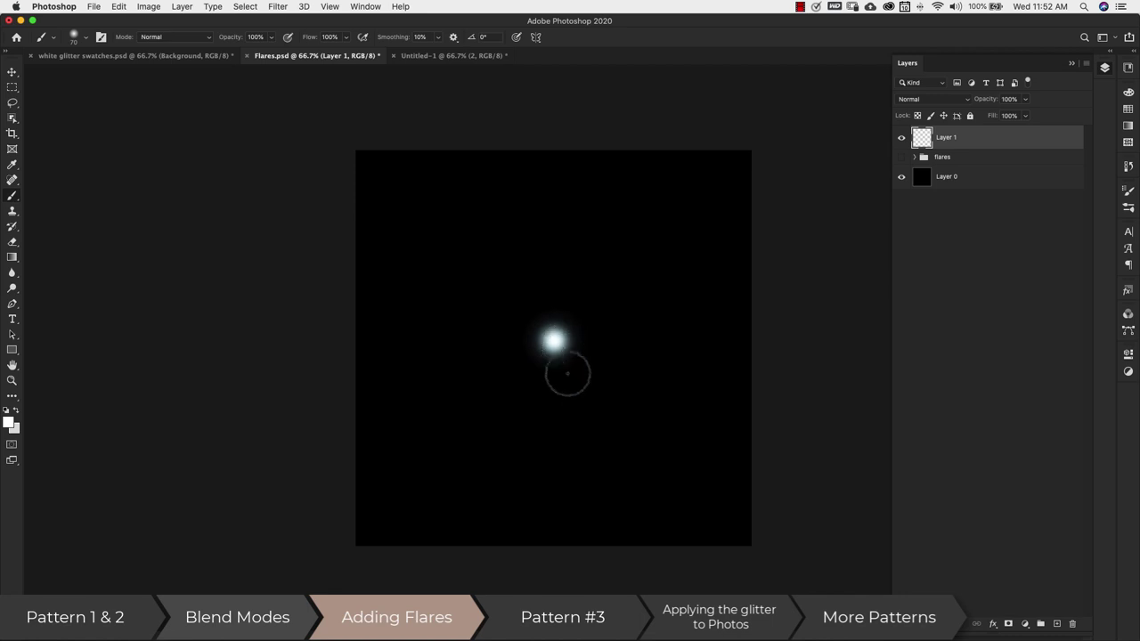
# Add a new layer on top and paint one soft white 100 px dot on it below the glowing dot.
pyautogui.press(']')
pyautogui.press(']')
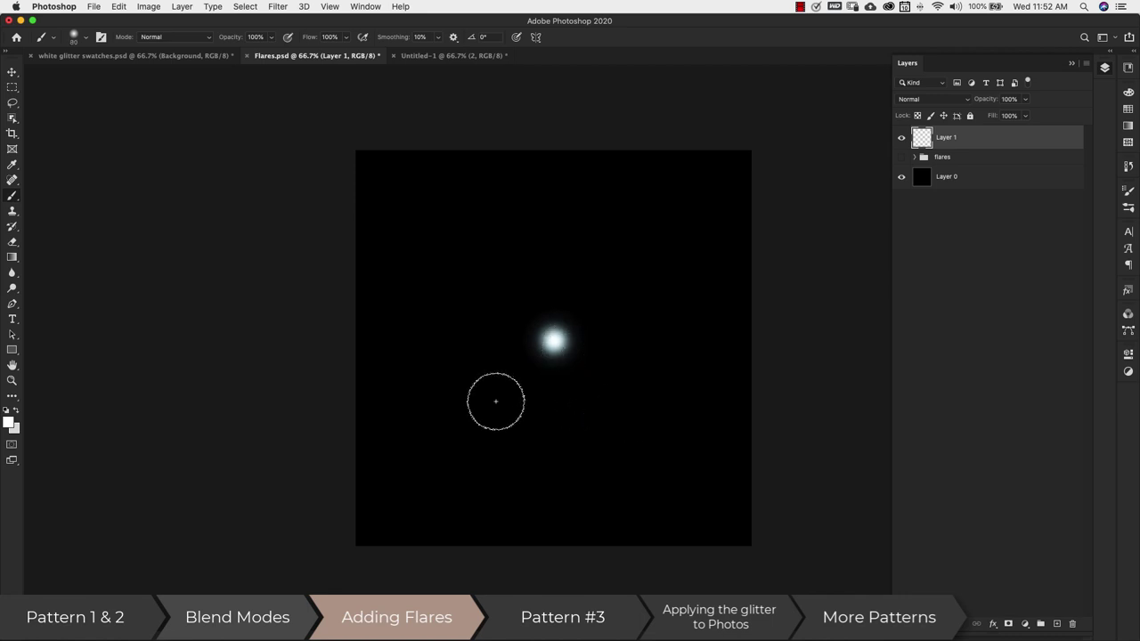
pyautogui.press(']')
pyautogui.press(']')
pyautogui.click(1055, 627)
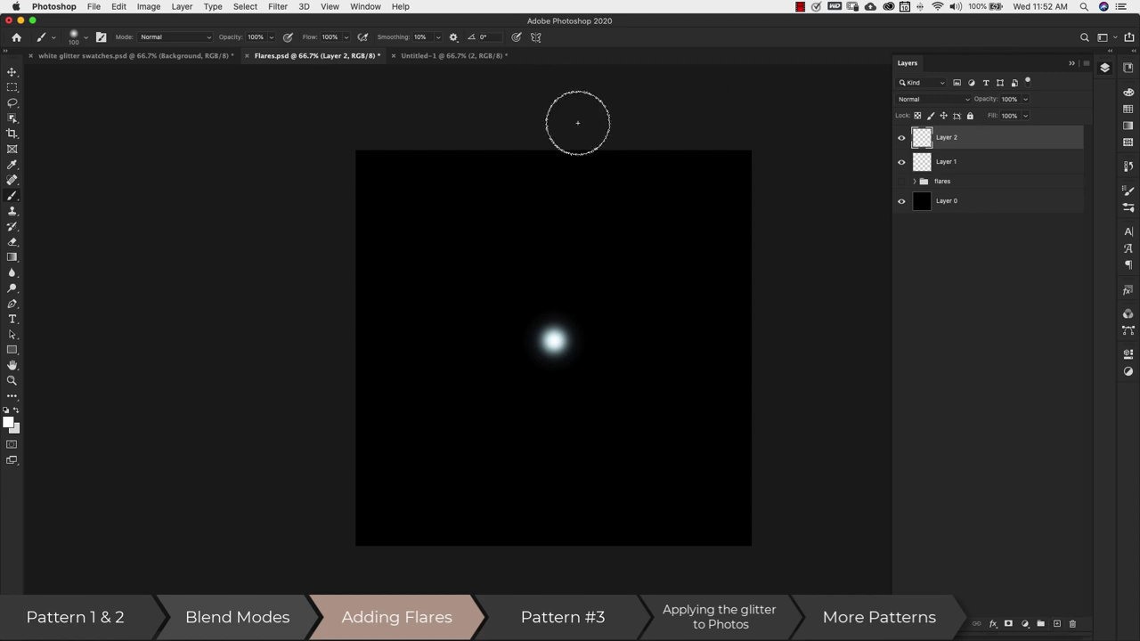
pyautogui.click(553, 431)
# Transform the lower white dot into a thin horizontal streak, about 438% wide and 22% high.
pyautogui.press('v')
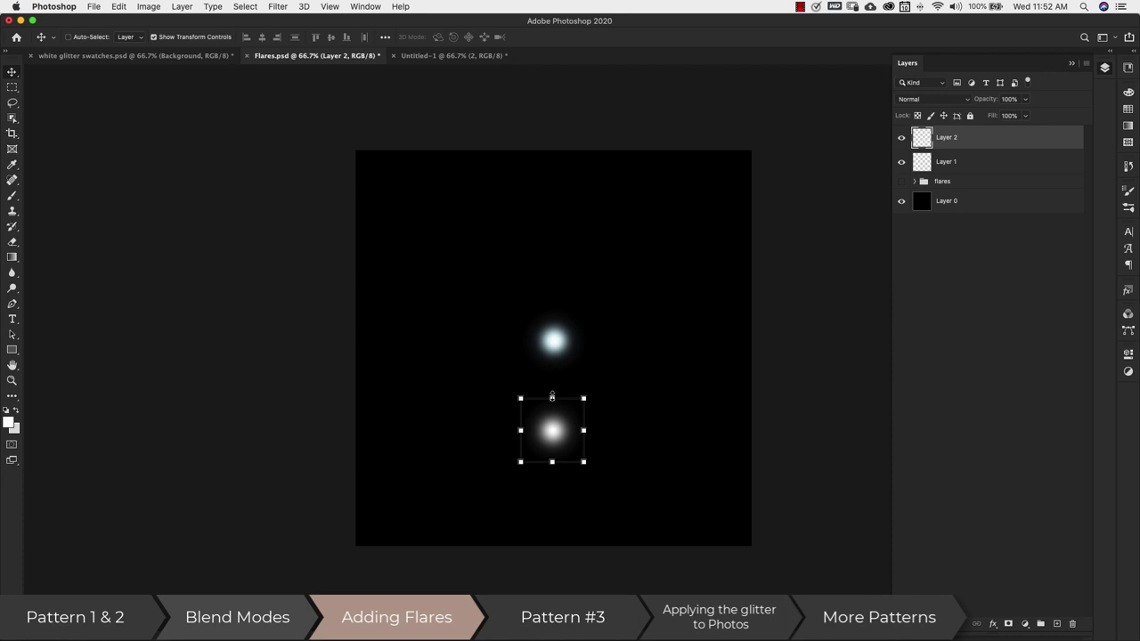
pyautogui.moveTo(552, 396)
pyautogui.mouseDown()
pyautogui.moveTo(552, 453)
pyautogui.moveTo(715, 459)
pyautogui.mouseUp()
pyautogui.moveTo(521, 455)
pyautogui.mouseDown()
pyautogui.moveTo(428, 454)
pyautogui.moveTo(439, 455)
pyautogui.mouseUp()
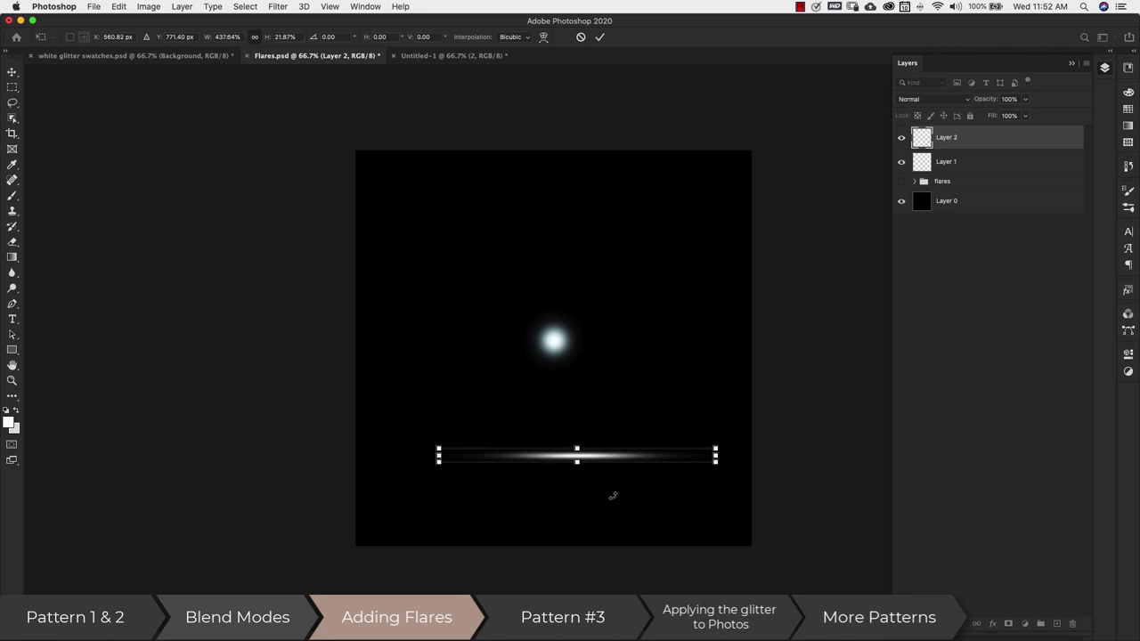
pyautogui.press('Return')
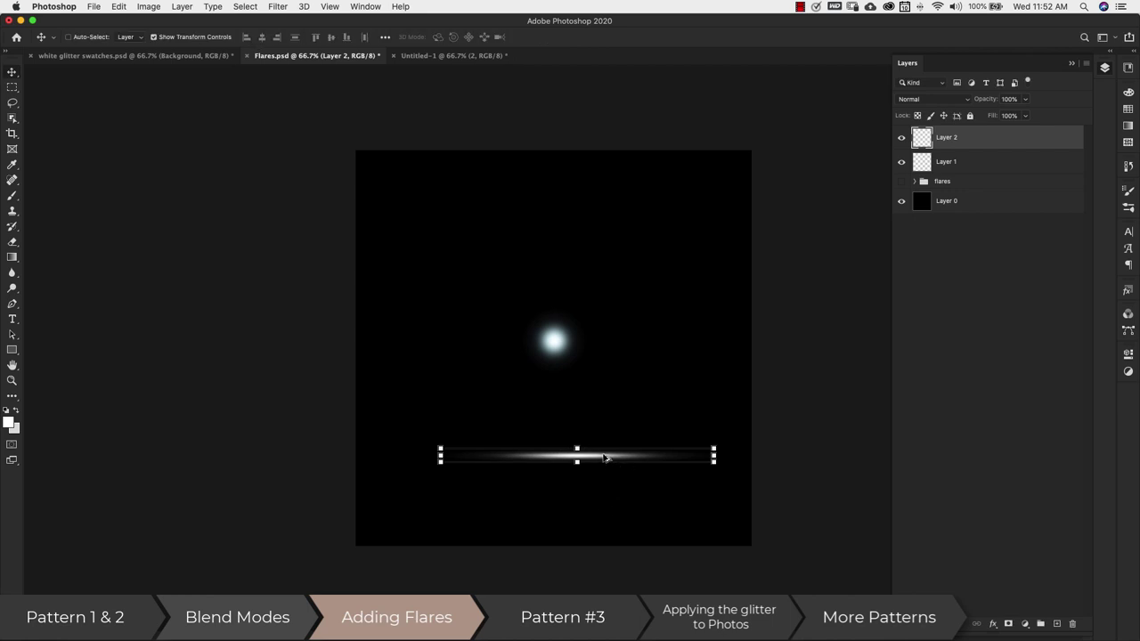
# Duplicate the horizontal streak, rotate the copy -90 degrees and position it across the original to form a cross.
pyautogui.moveTo(604, 457); pyautogui.dragTo(606, 479)
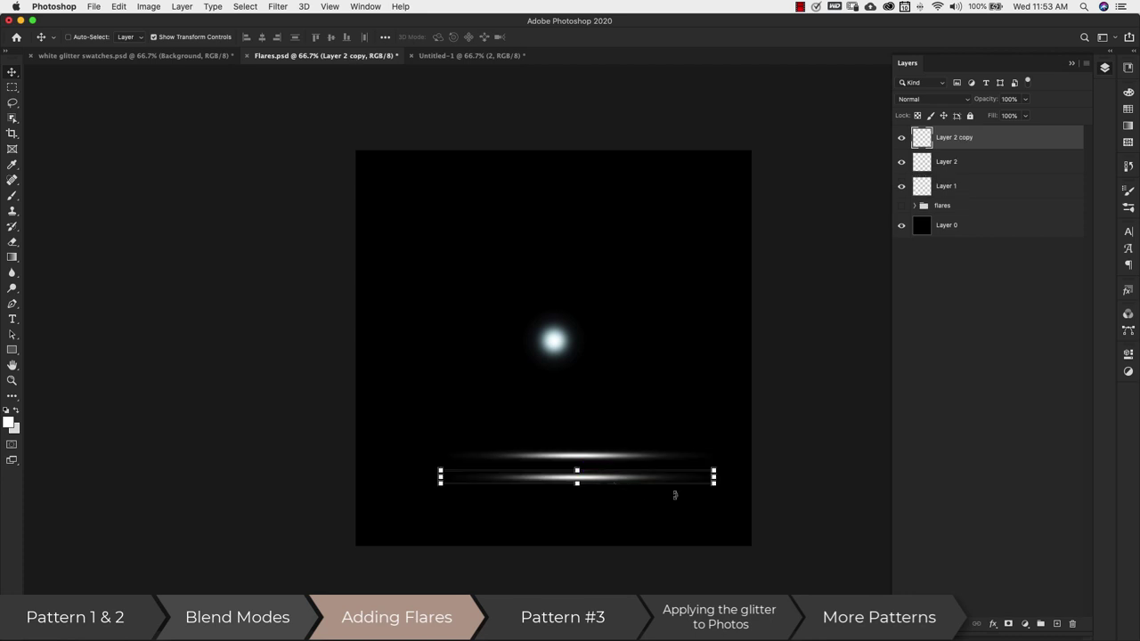
pyautogui.moveTo(718, 490)
pyautogui.mouseDown()
pyautogui.moveTo(636, 374)
pyautogui.moveTo(603, 365)
pyautogui.mouseUp()
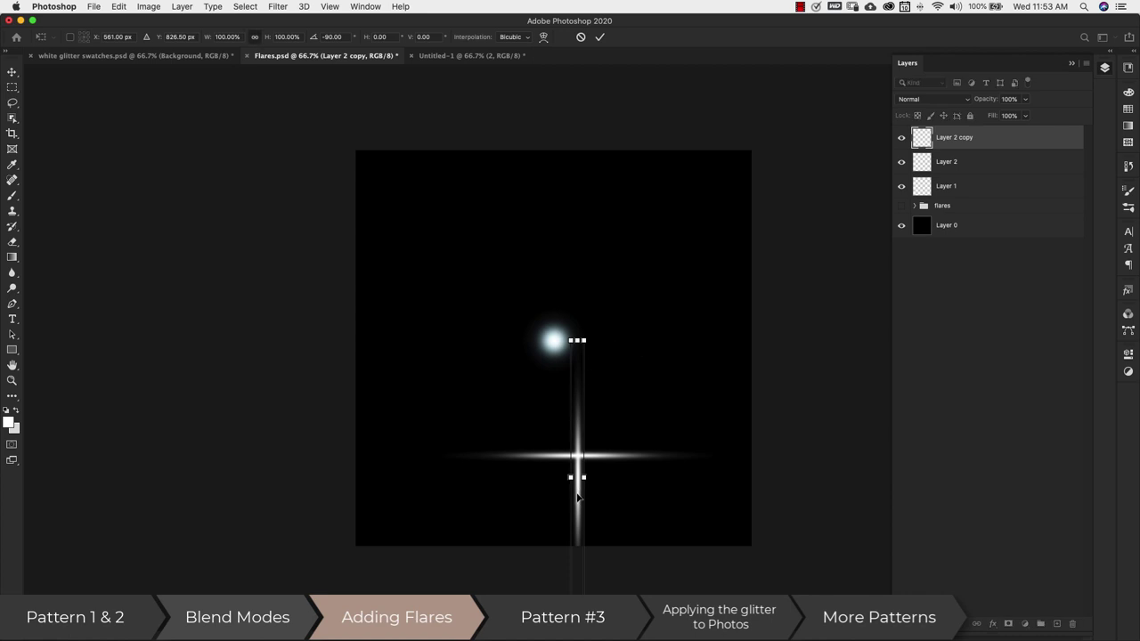
pyautogui.moveTo(577, 497)
pyautogui.mouseDown()
pyautogui.moveTo(571, 373)
pyautogui.moveTo(593, 481)
pyautogui.mouseUp()
pyautogui.moveTo(591, 478); pyautogui.dragTo(592, 477)
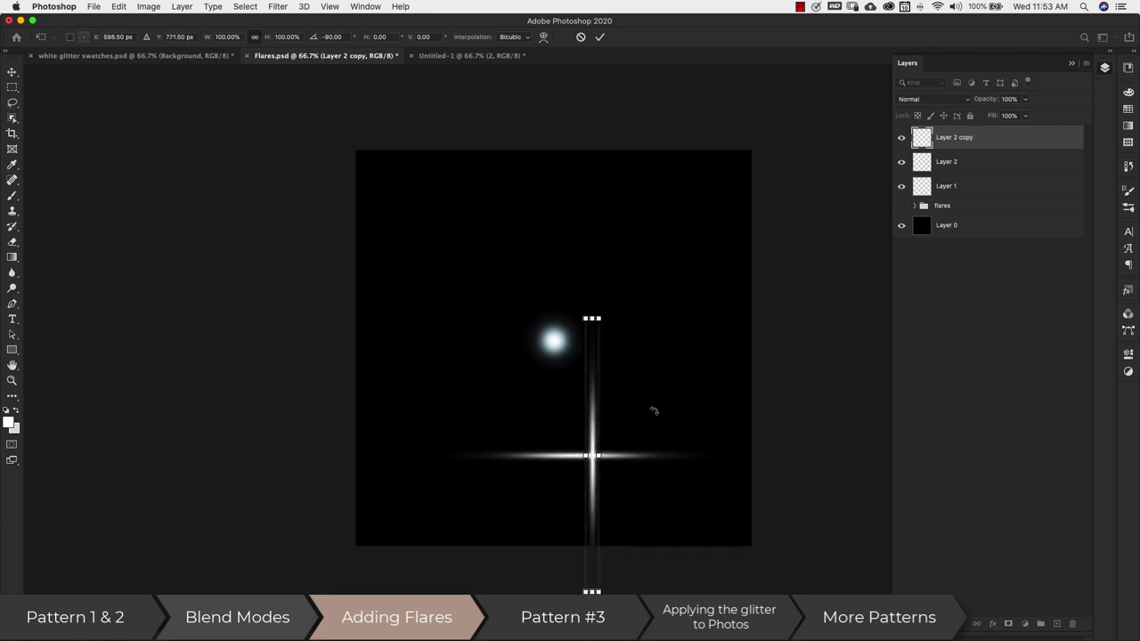
# Center the horizontal streak on the vertical one, merge both streak layers and center the cross on the glowing dot.
pyautogui.click(955, 161)
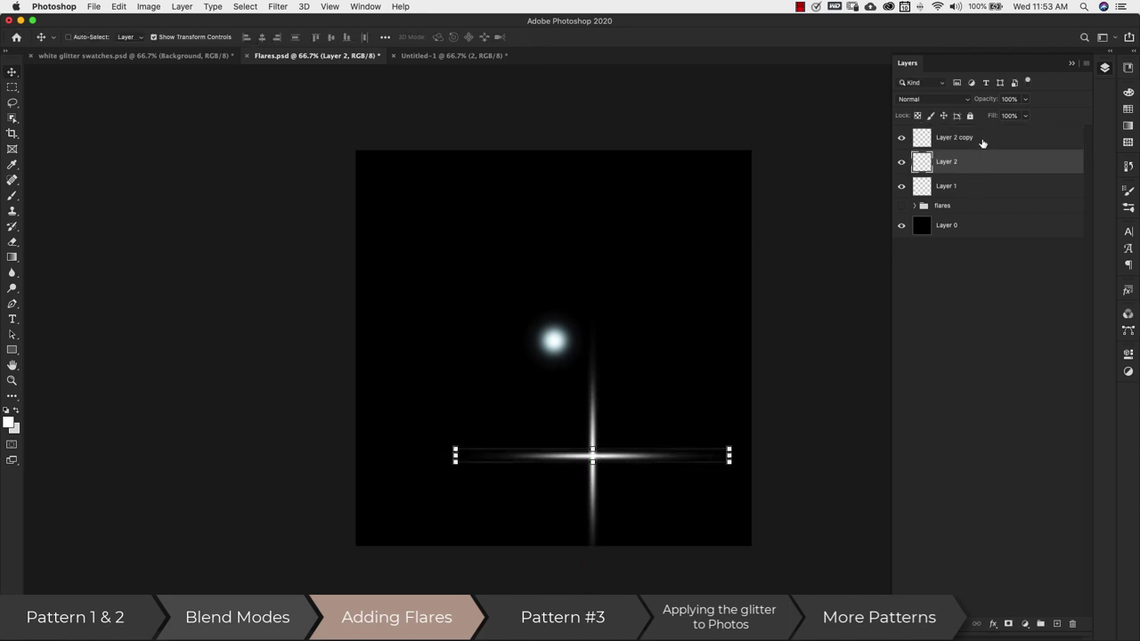
pyautogui.keyDown('shift'); pyautogui.click(982, 139); pyautogui.keyUp('shift')
pyautogui.moveTo(671, 409); pyautogui.dragTo(632, 304)
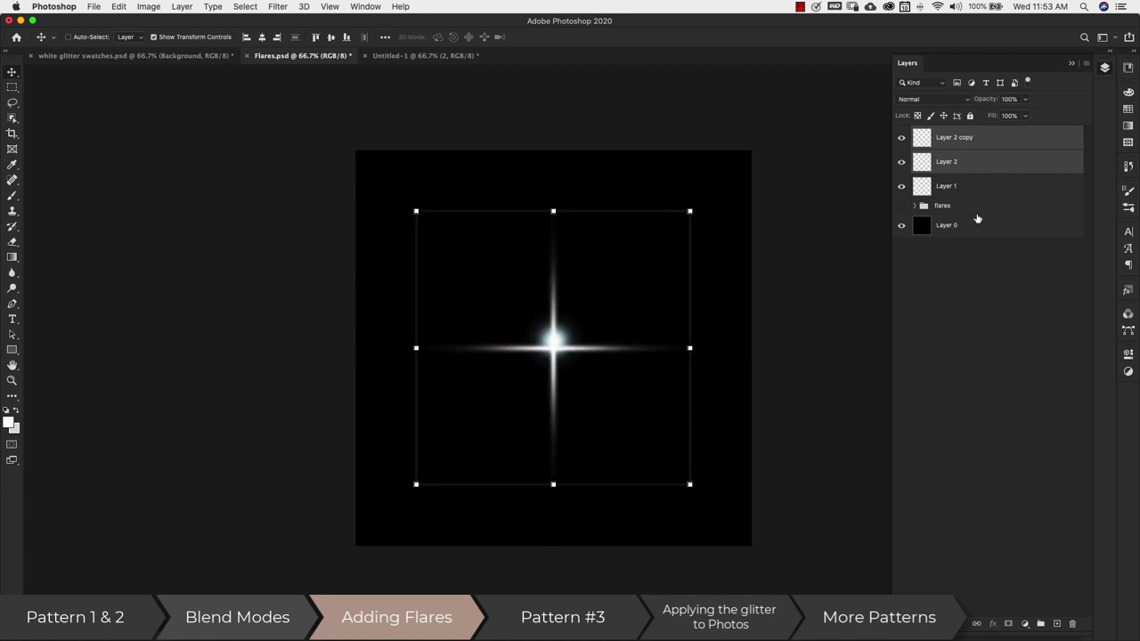
pyautogui.press('super+e')
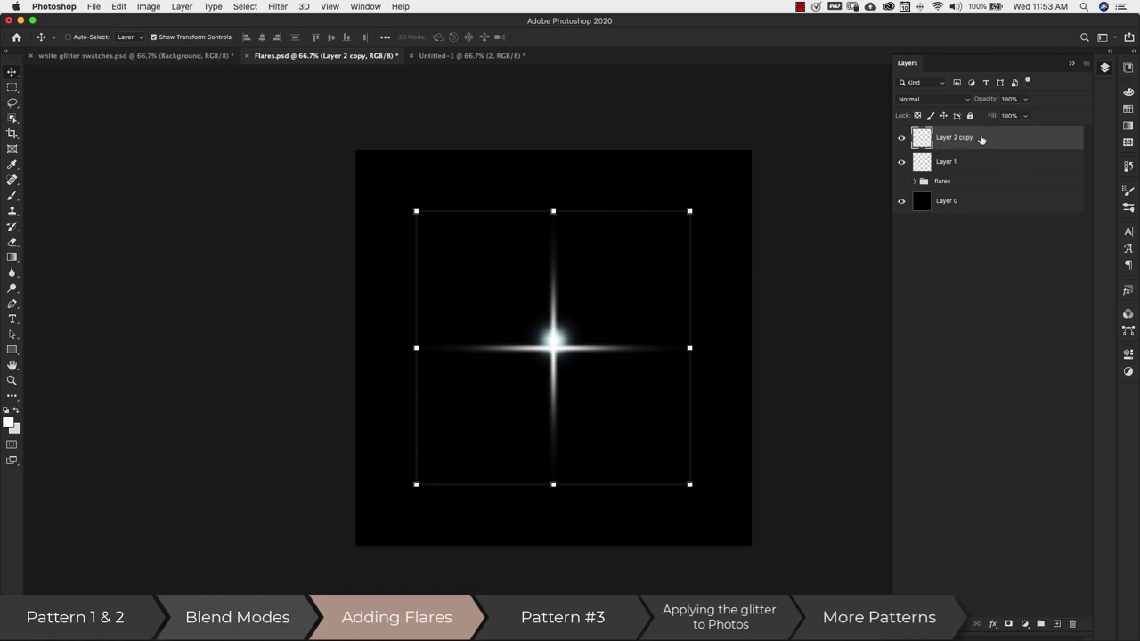
pyautogui.moveTo(639, 334); pyautogui.dragTo(638, 327)
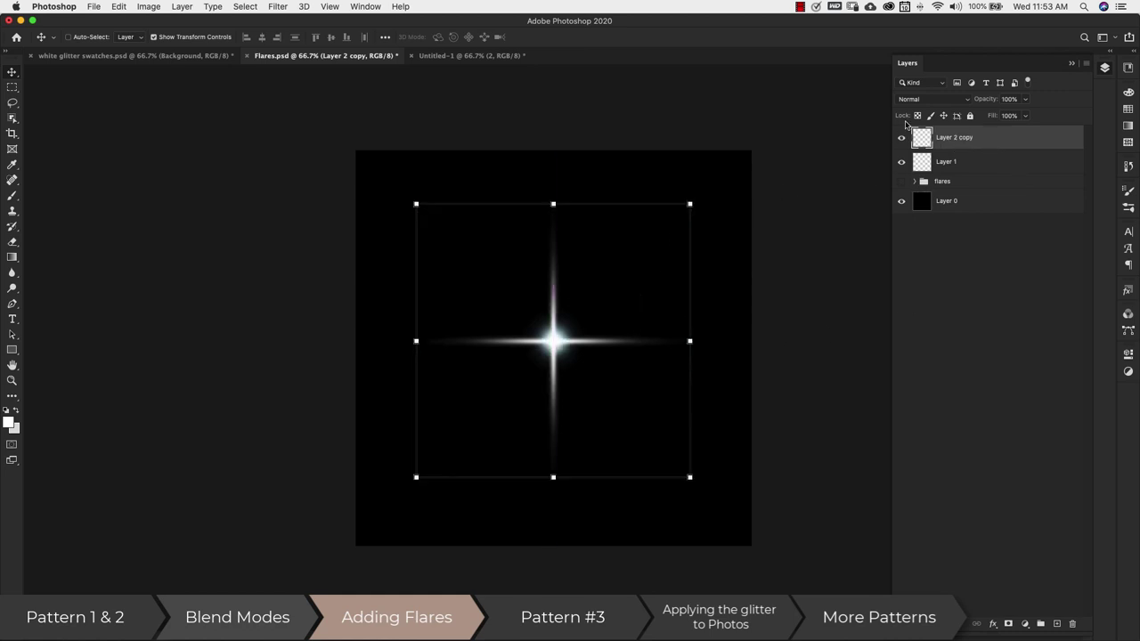
# Move the glowing dot's layer above the cross layer and merge the two into one flare layer.
pyautogui.moveTo(991, 165); pyautogui.dragTo(987, 134)
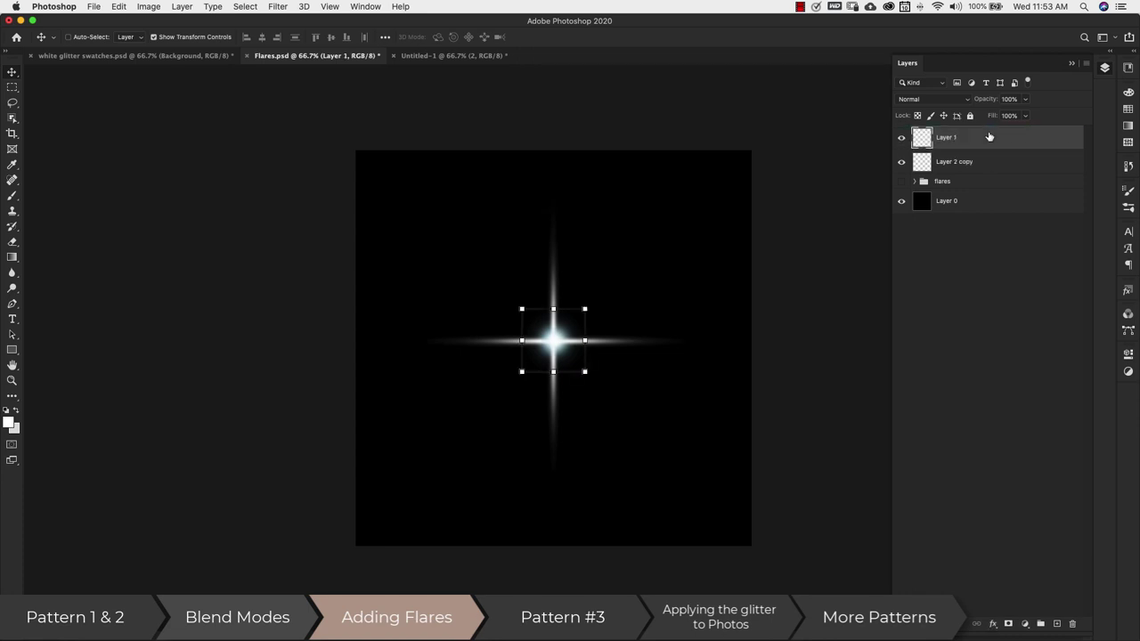
pyautogui.click(947, 338)
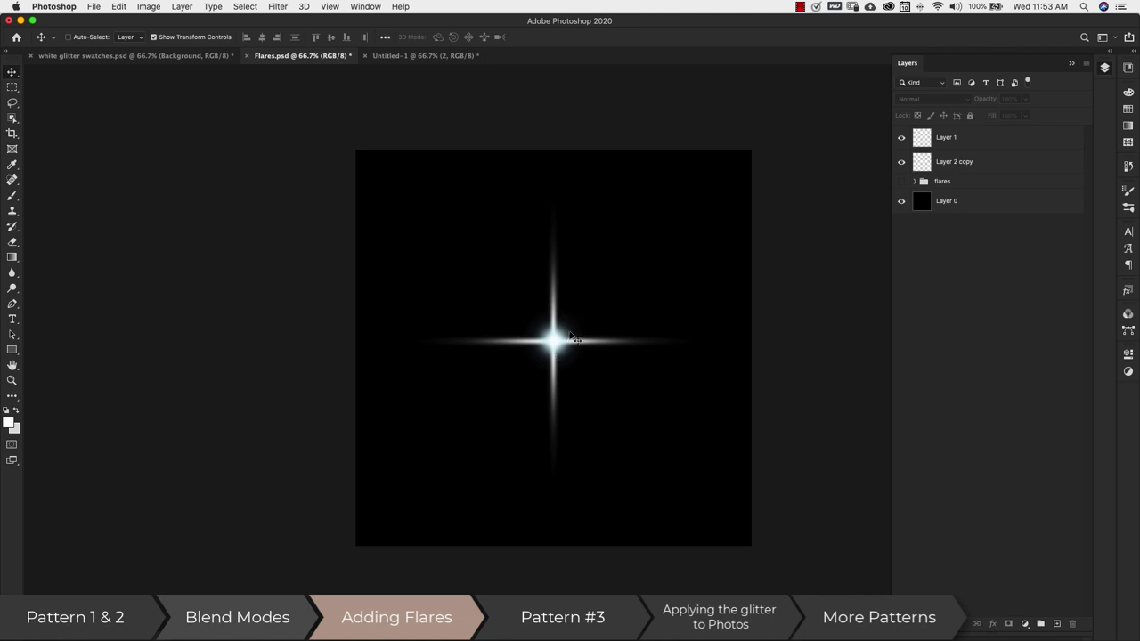
pyautogui.click(1041, 167)
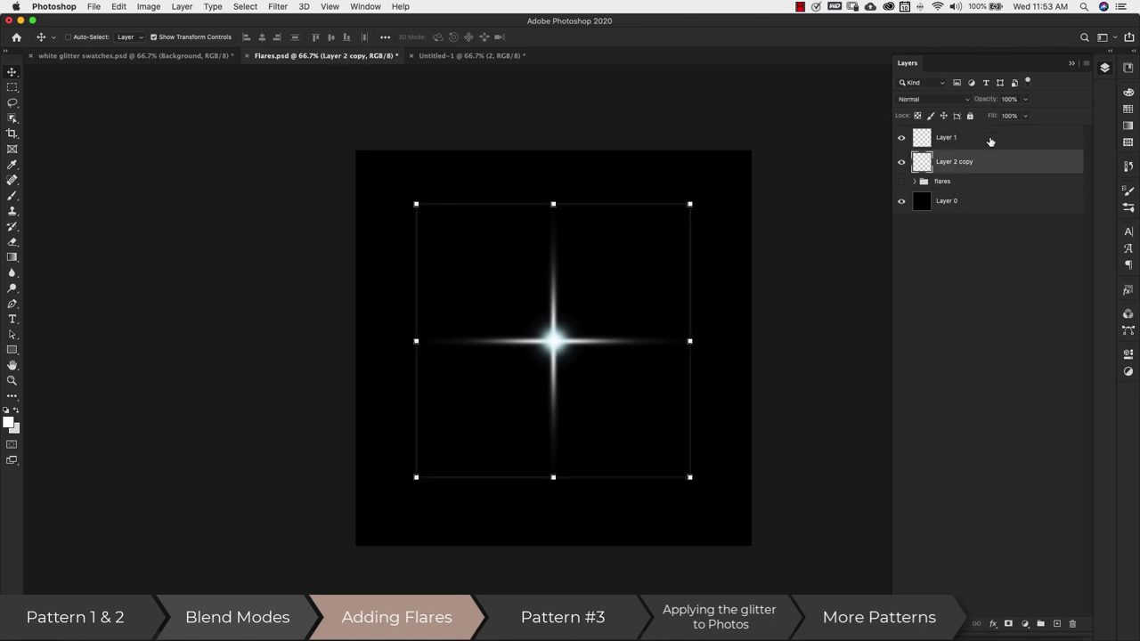
pyautogui.keyDown('shift'); pyautogui.click(940, 146); pyautogui.keyUp('shift')
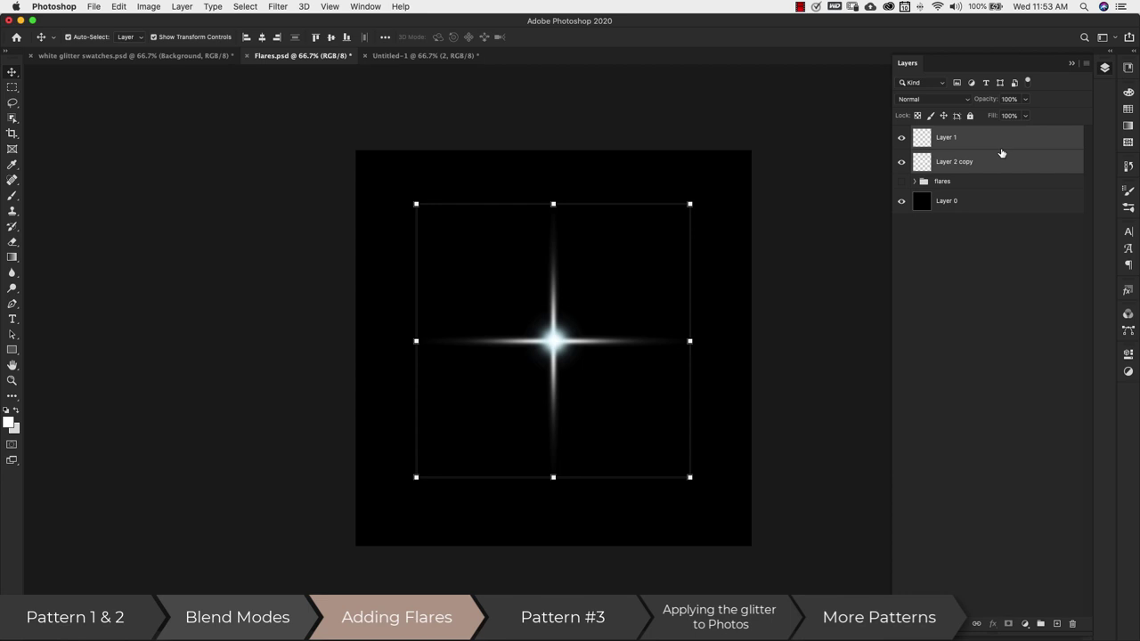
pyautogui.press('super+e')
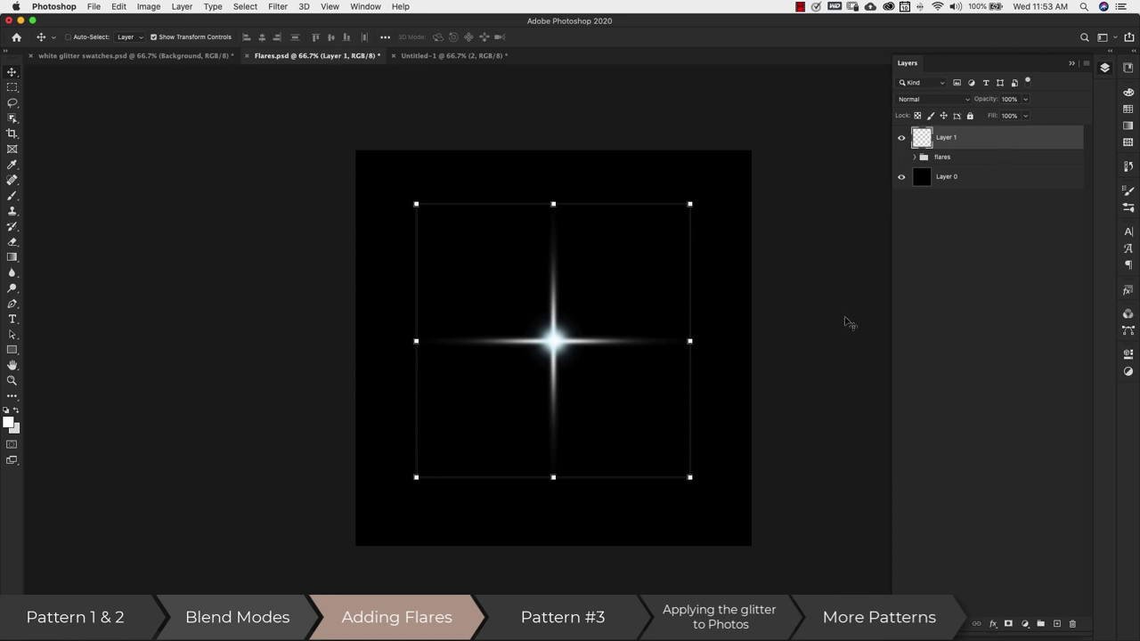
# Rotate the merged flare 45 degrees into an X shape and briefly show the flares group for comparison.
pyautogui.moveTo(712, 200); pyautogui.dragTo(742, 336)
pyautogui.press('Return')
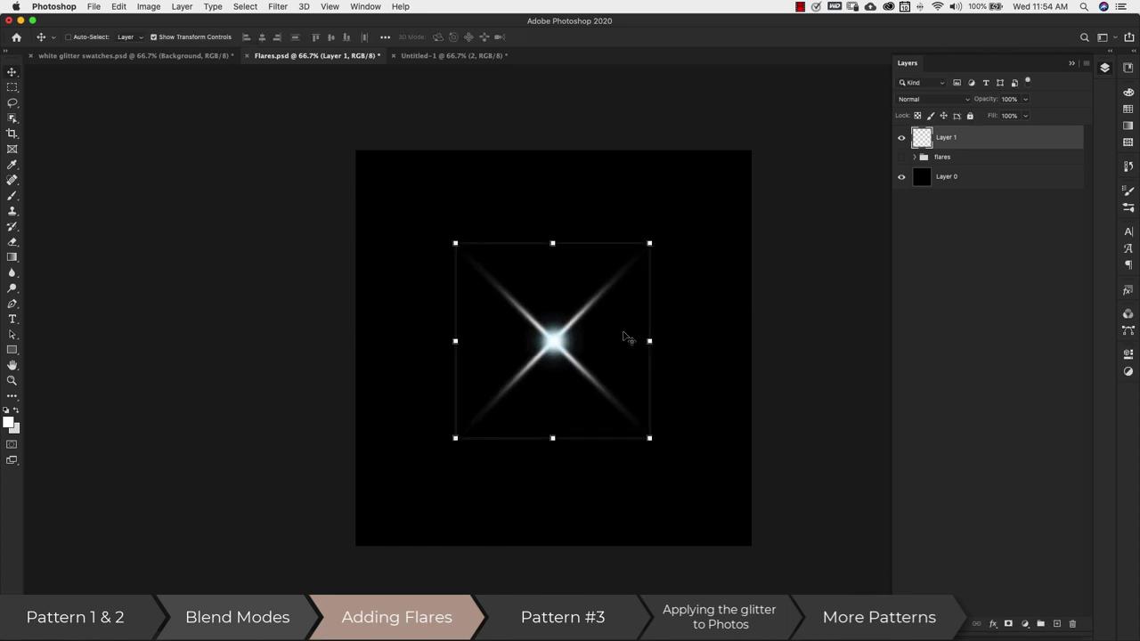
pyautogui.click(902, 157)
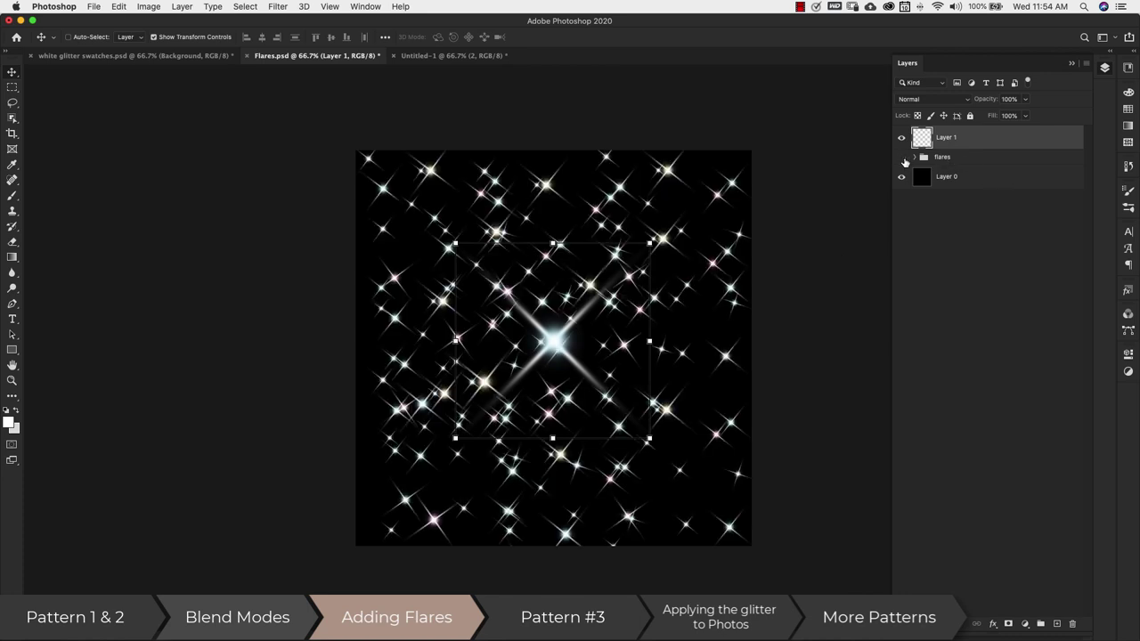
pyautogui.click(905, 161)
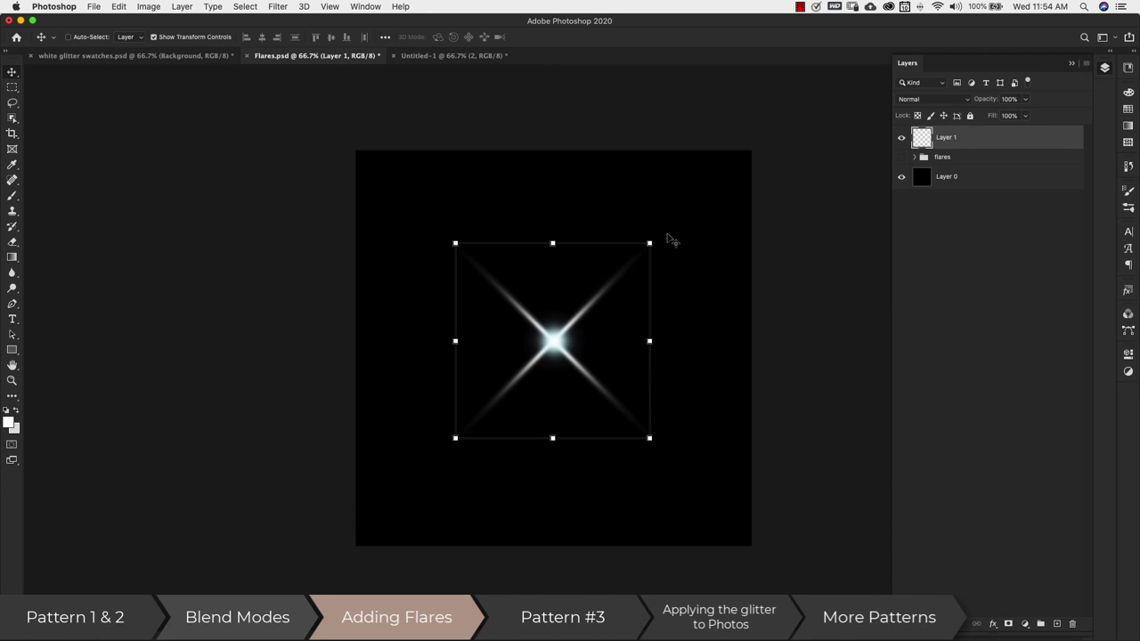
# Scale the flare down to about 47% and move it to the upper-left area of the canvas.
pyautogui.moveTo(649, 244); pyautogui.dragTo(546, 347)
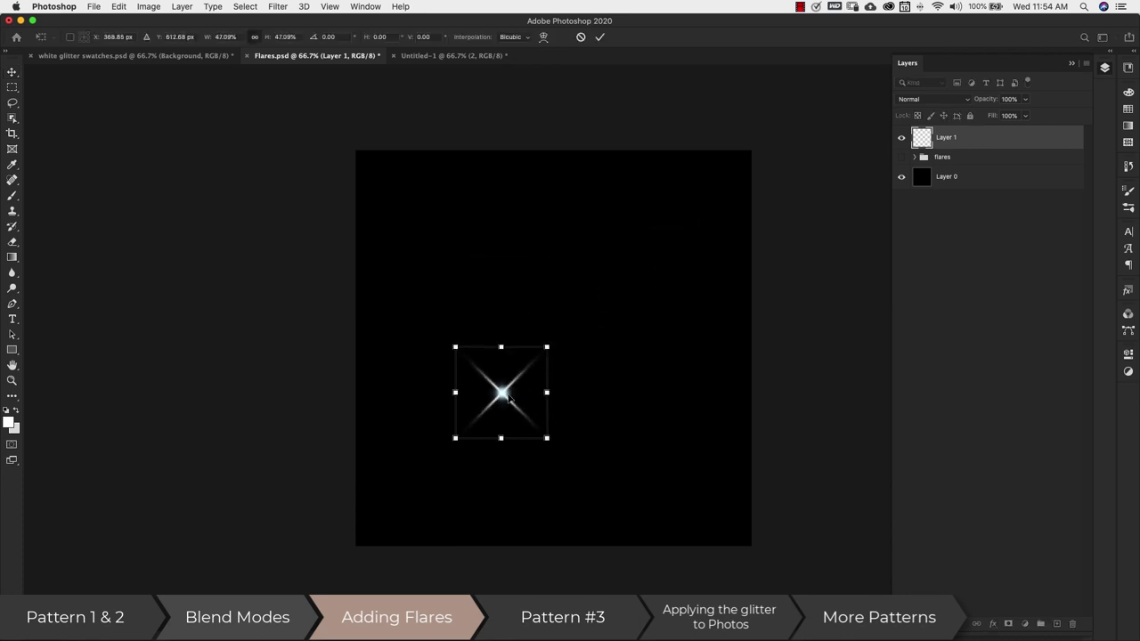
pyautogui.moveTo(508, 398); pyautogui.dragTo(436, 225)
pyautogui.press('Return')
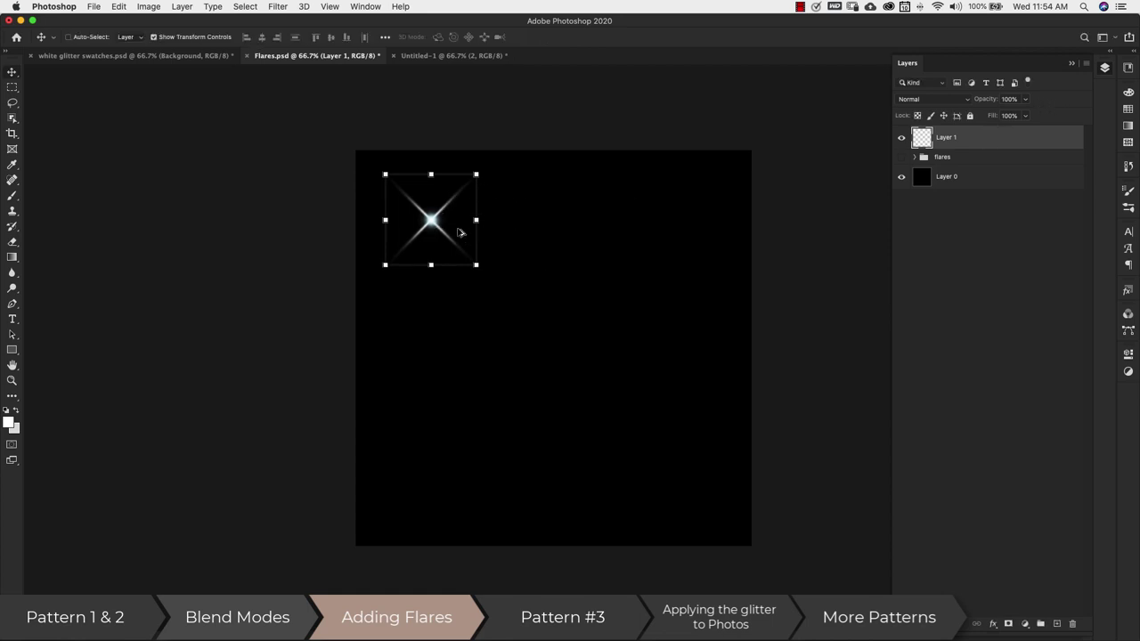
# Duplicate the small flare five times to form two rows of three, and check the flares in the white glitter swatches document.
pyautogui.moveTo(431, 220); pyautogui.dragTo(710, 324)
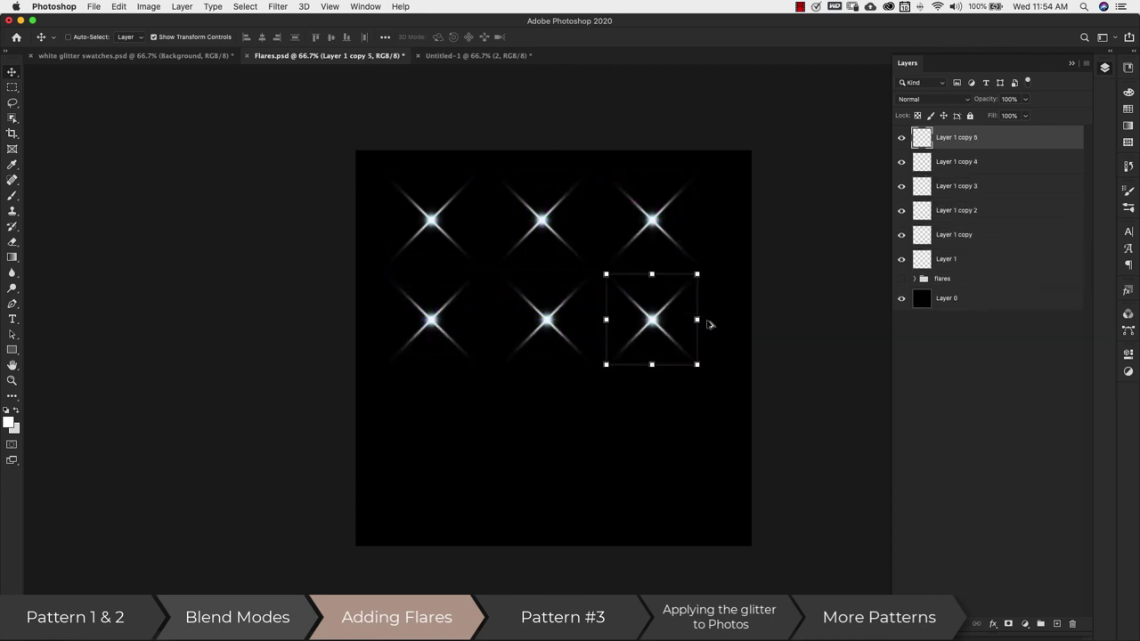
pyautogui.click(198, 57)
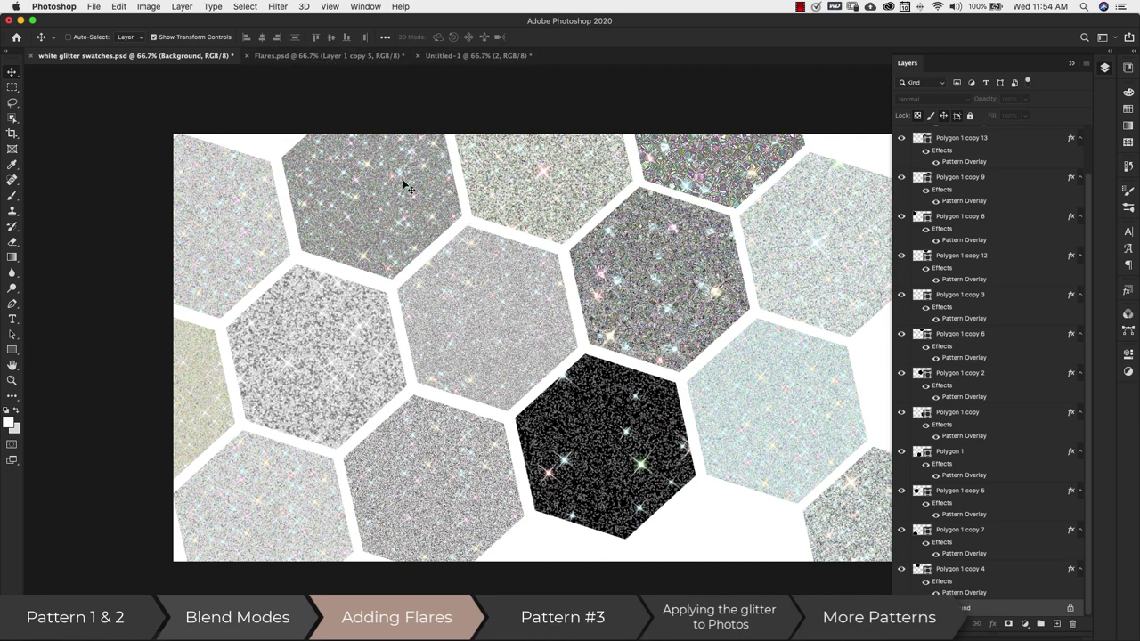
pyautogui.click(322, 61)
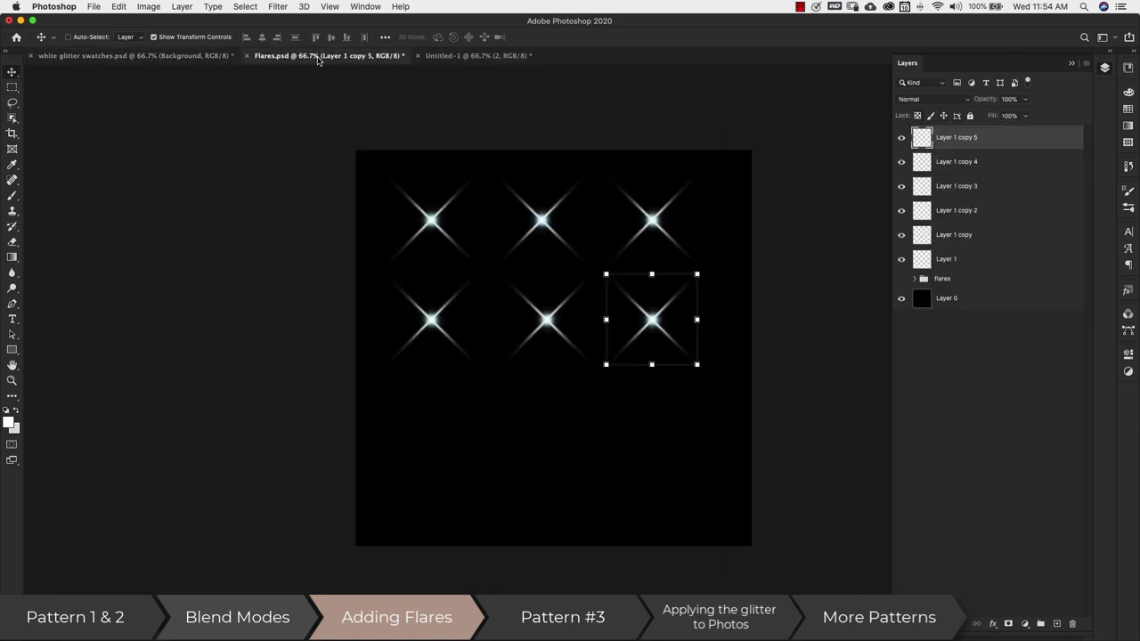
# Add a Hue/Saturation adjustment clipped to the last flare copy and set its hue to +174.
pyautogui.click(1025, 623)
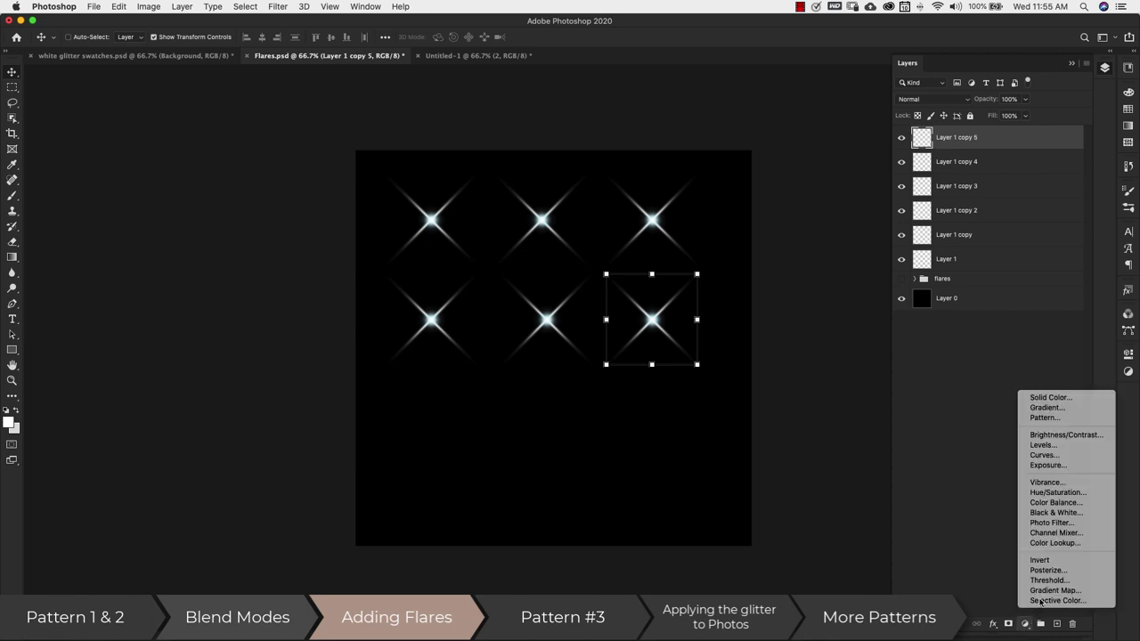
pyautogui.click(1061, 494)
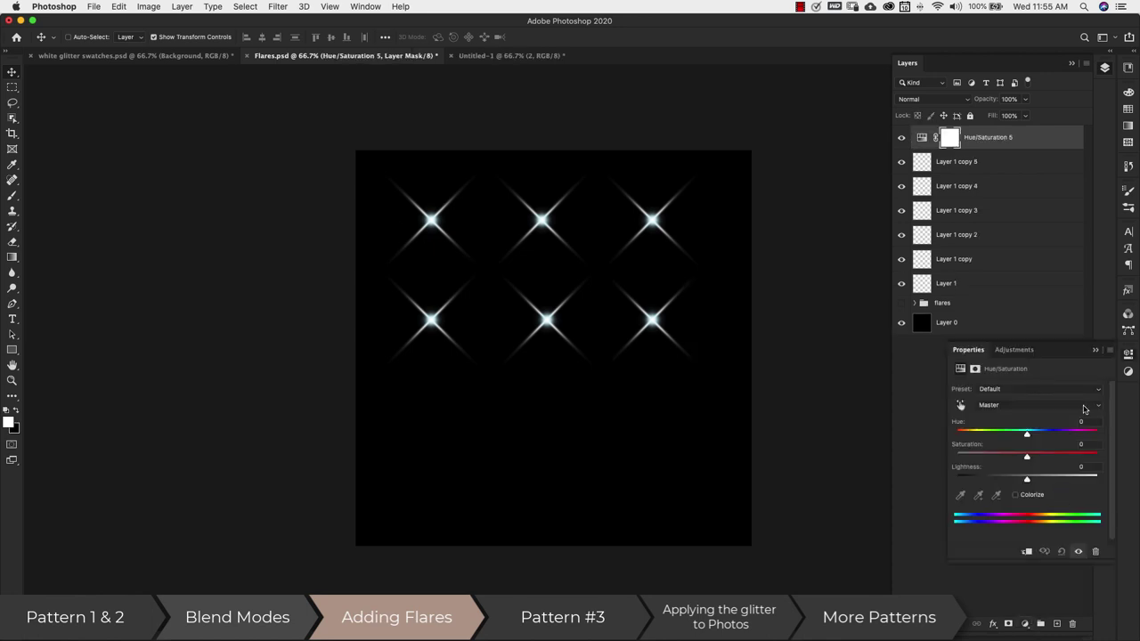
pyautogui.click(1025, 552)
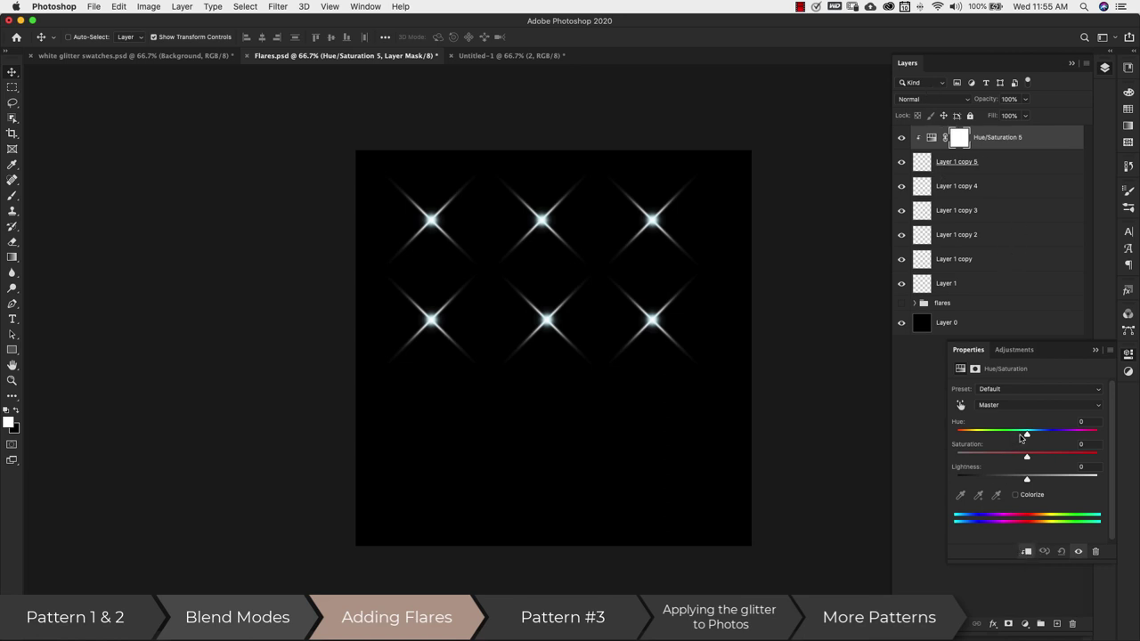
pyautogui.moveTo(1025, 437); pyautogui.dragTo(1096, 438)
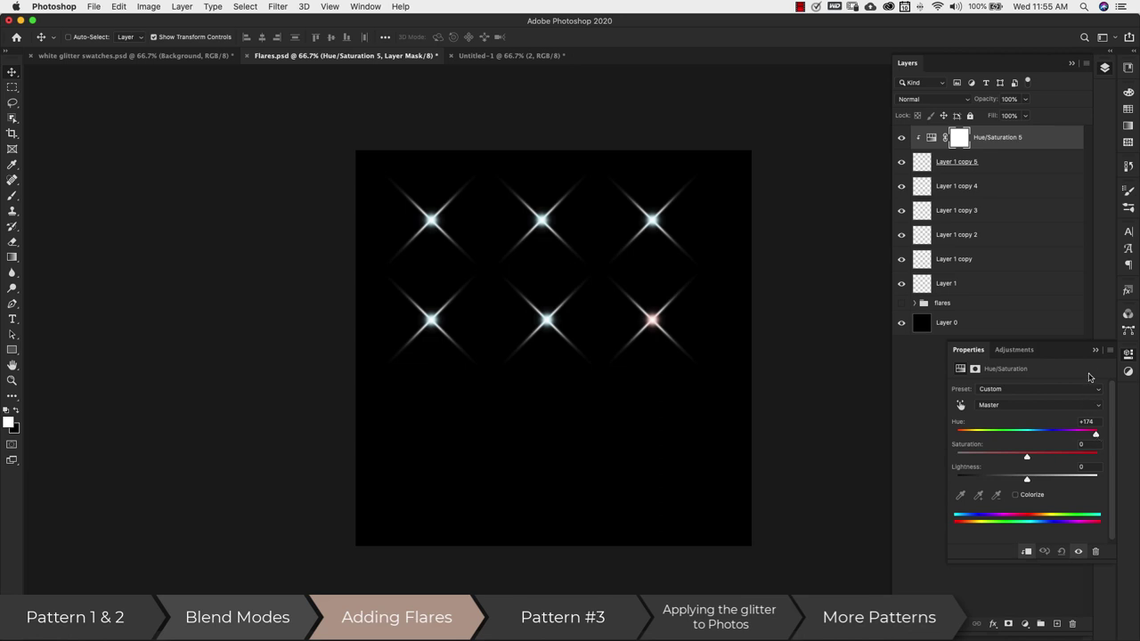
pyautogui.click(1093, 351)
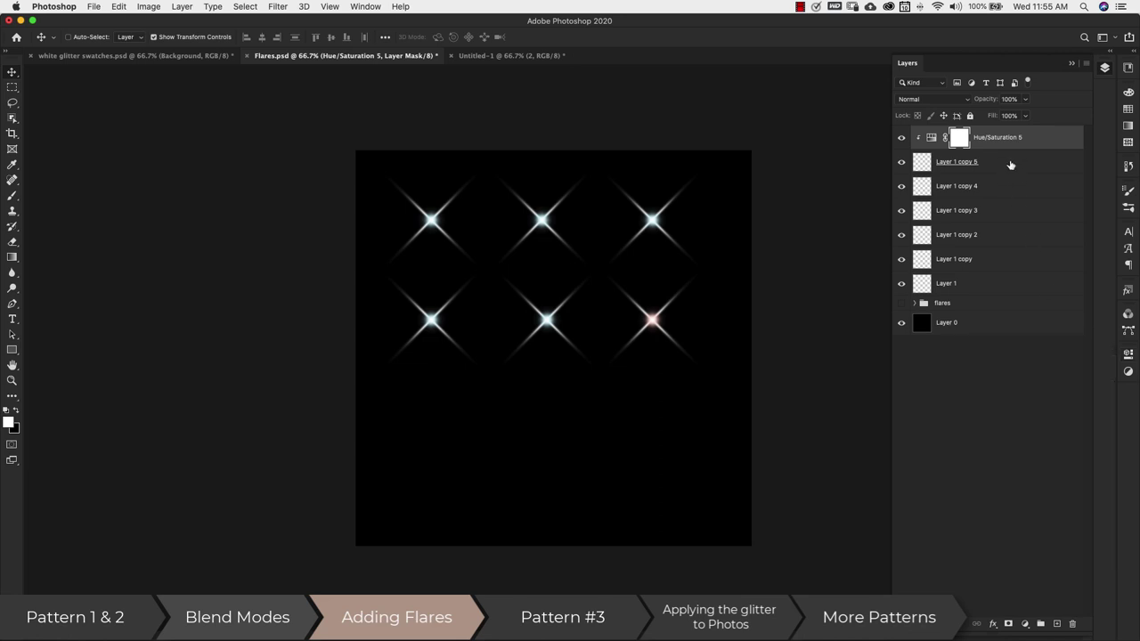
# Merge the Hue/Saturation adjustment into the last flare copy, and give the second row's middle flare a clipped Hue/Saturation with hue -120.
pyautogui.click(1006, 165)
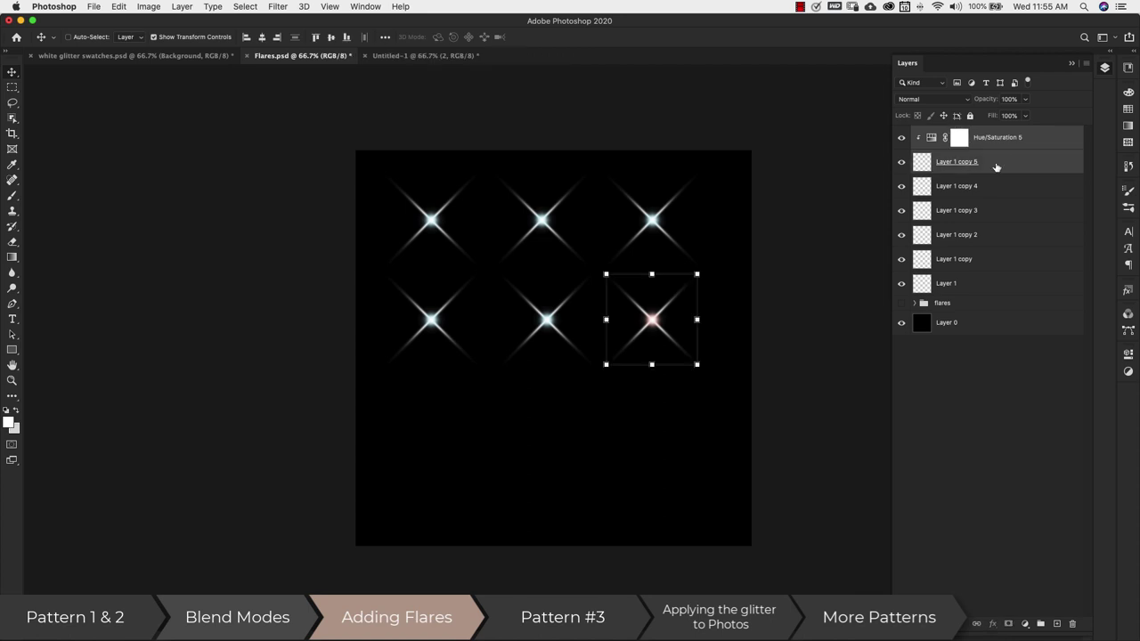
pyautogui.press('super+e')
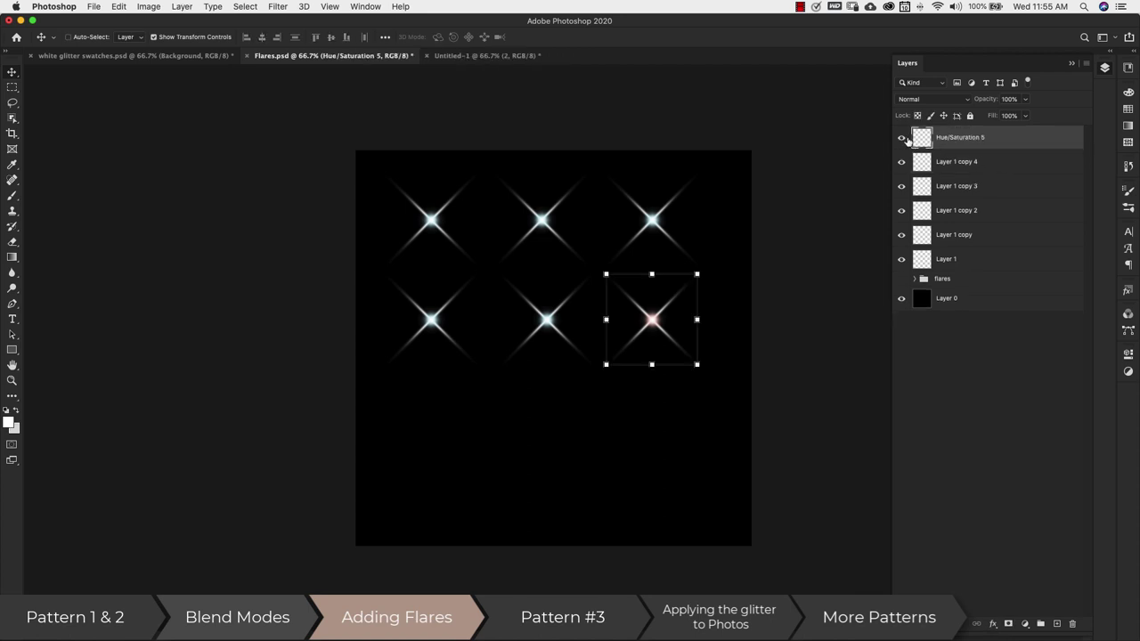
pyautogui.click(981, 161)
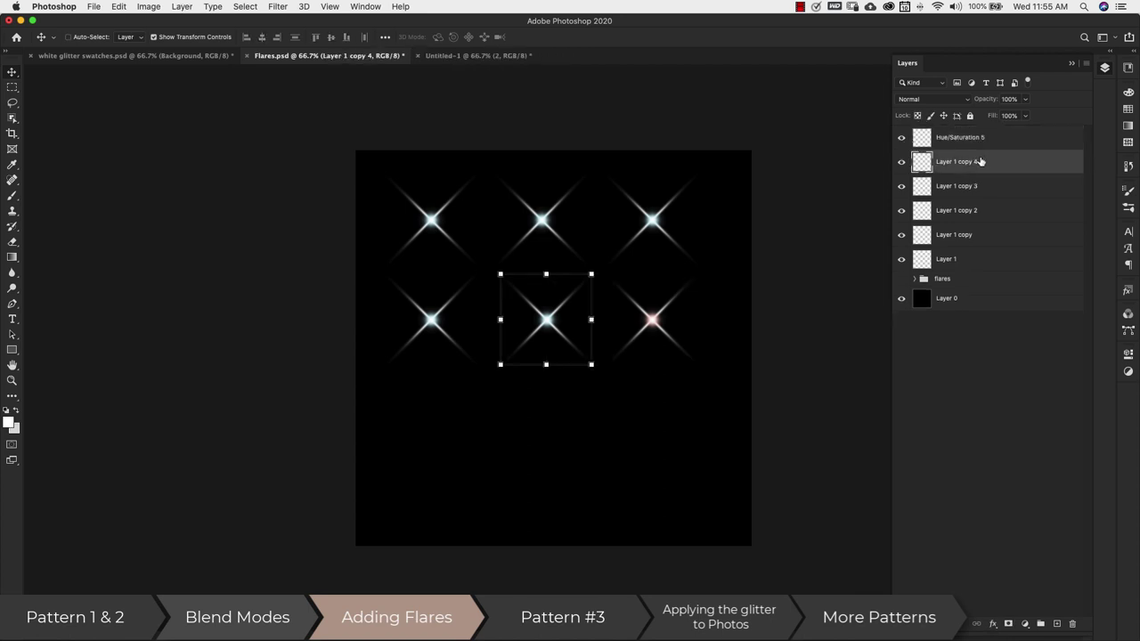
pyautogui.click(1025, 626)
pyautogui.click(1046, 492)
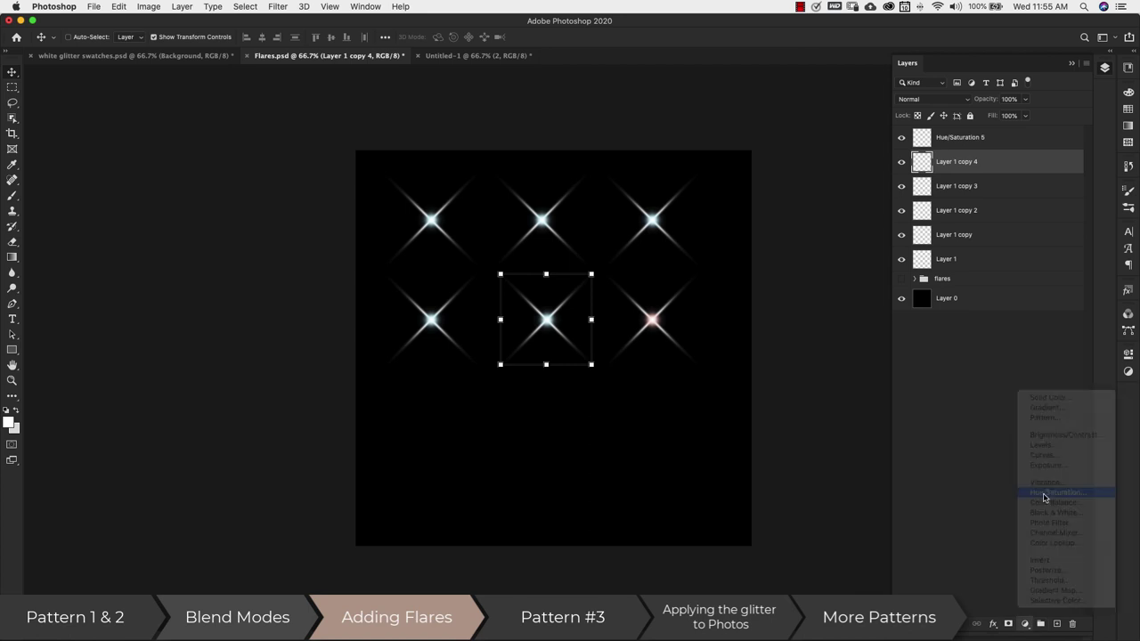
pyautogui.click(1026, 553)
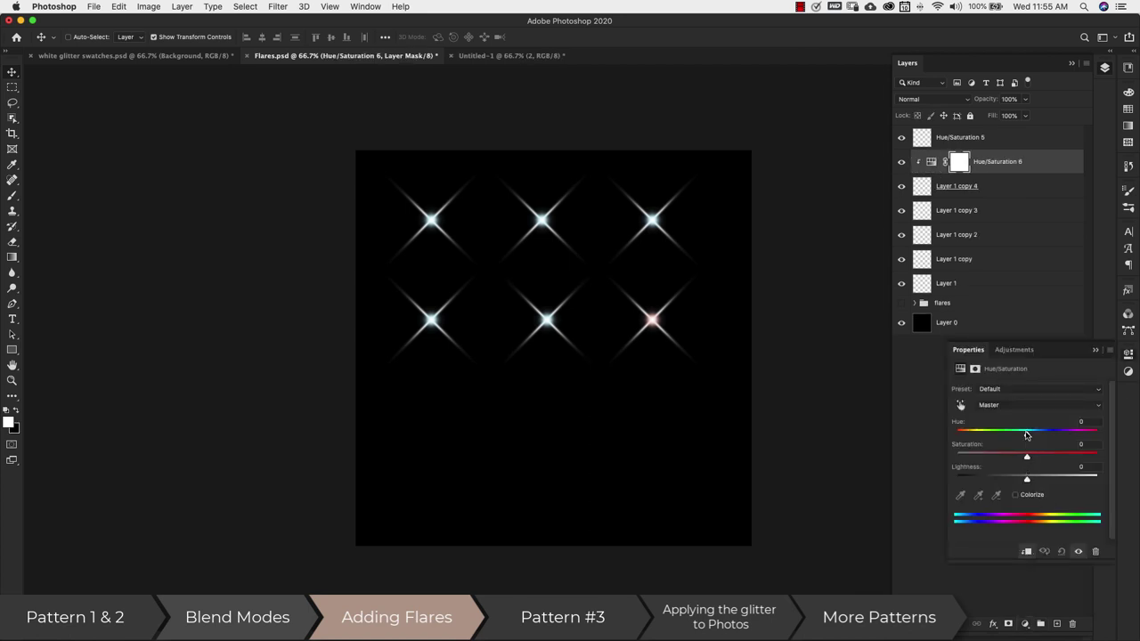
pyautogui.moveTo(1026, 434); pyautogui.dragTo(973, 433)
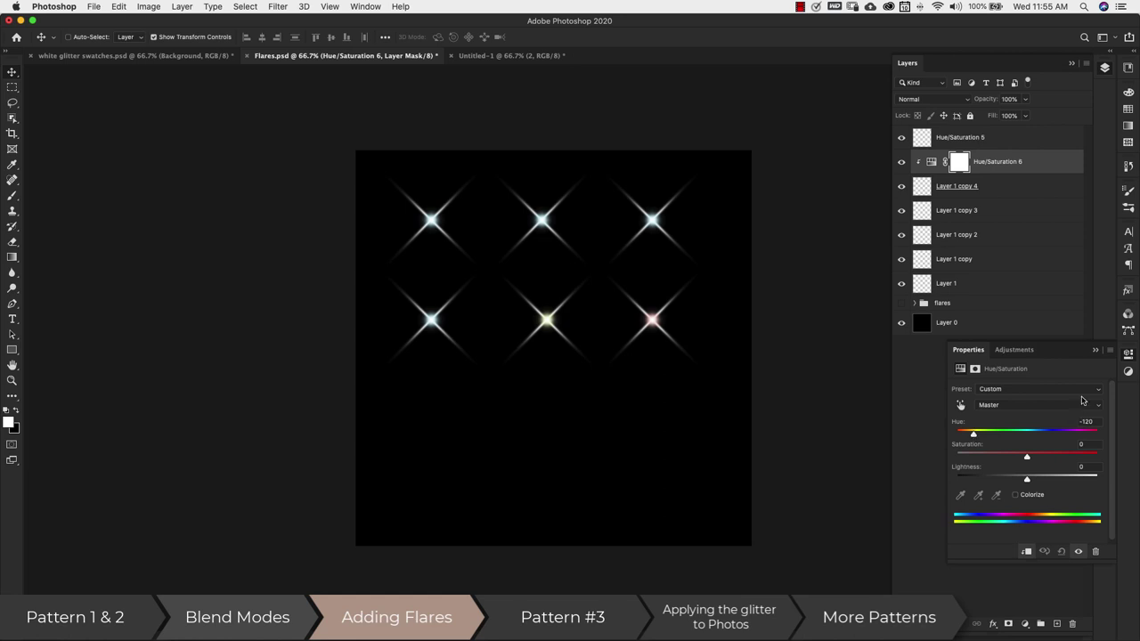
pyautogui.click(1096, 351)
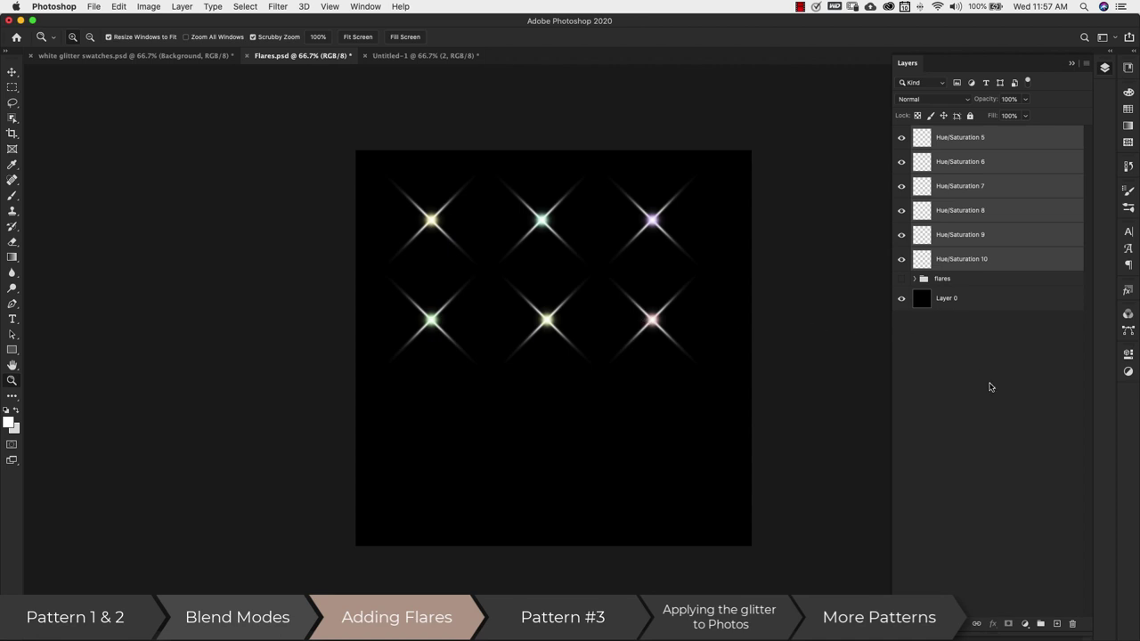
# Group the six colored flare layers and scale the group down to about 40%.
pyautogui.press('super+g')
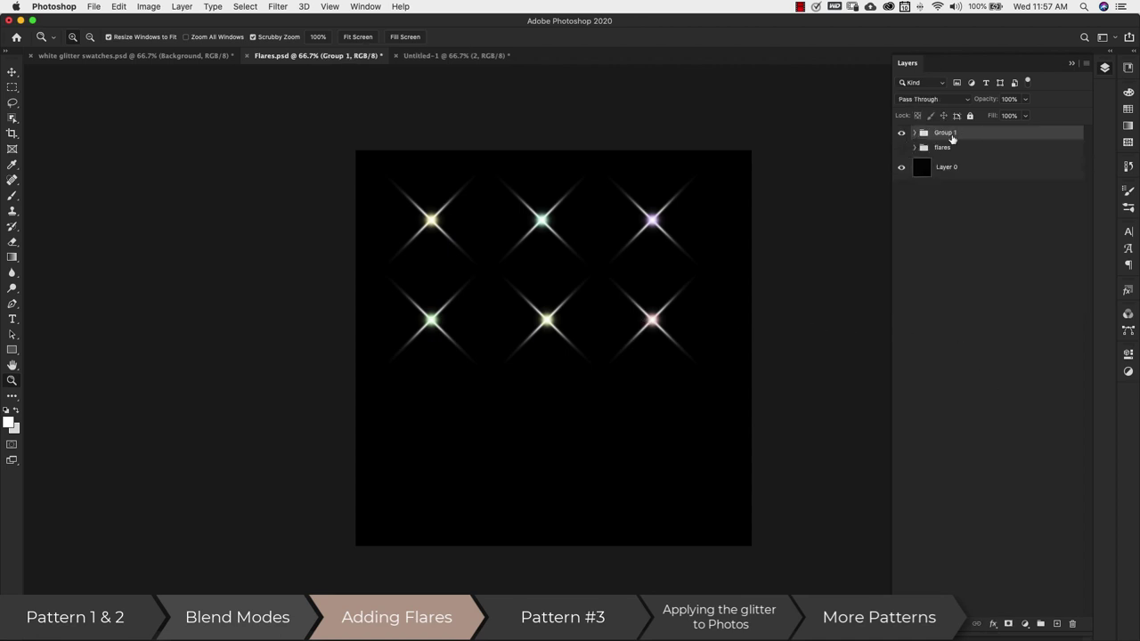
pyautogui.press('v')
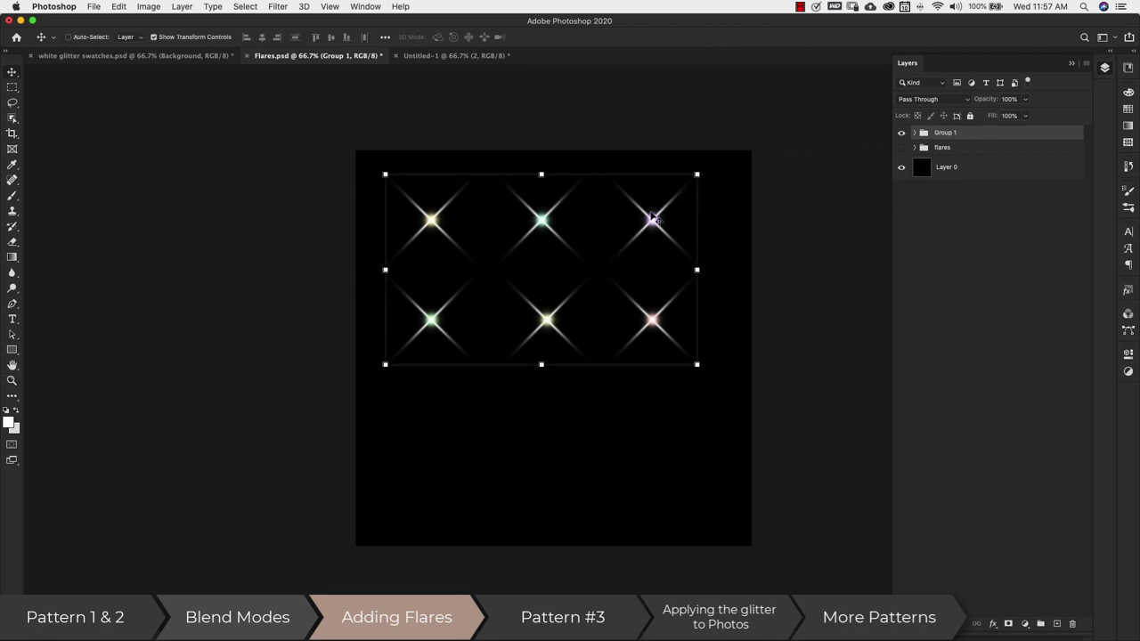
pyautogui.moveTo(697, 173); pyautogui.dragTo(513, 286)
pyautogui.press('Return')
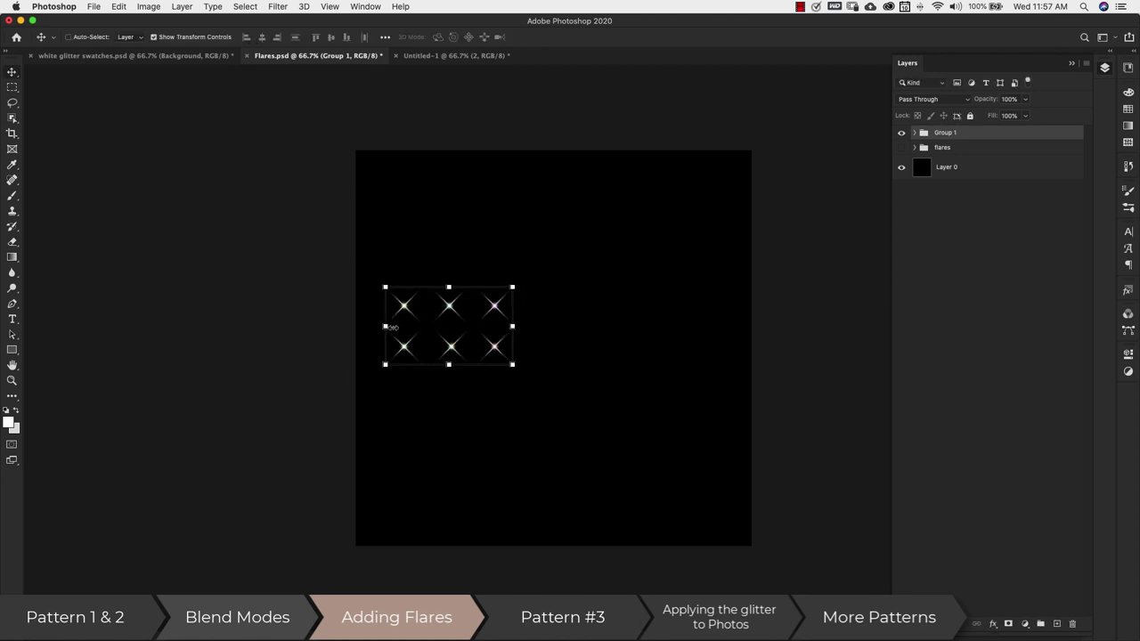
# Move the pink flare above the rows, and place the second row's middle flare above the left column, rotated slightly.
pyautogui.click(914, 132)
pyautogui.click(942, 157)
pyautogui.moveTo(507, 331); pyautogui.dragTo(494, 227)
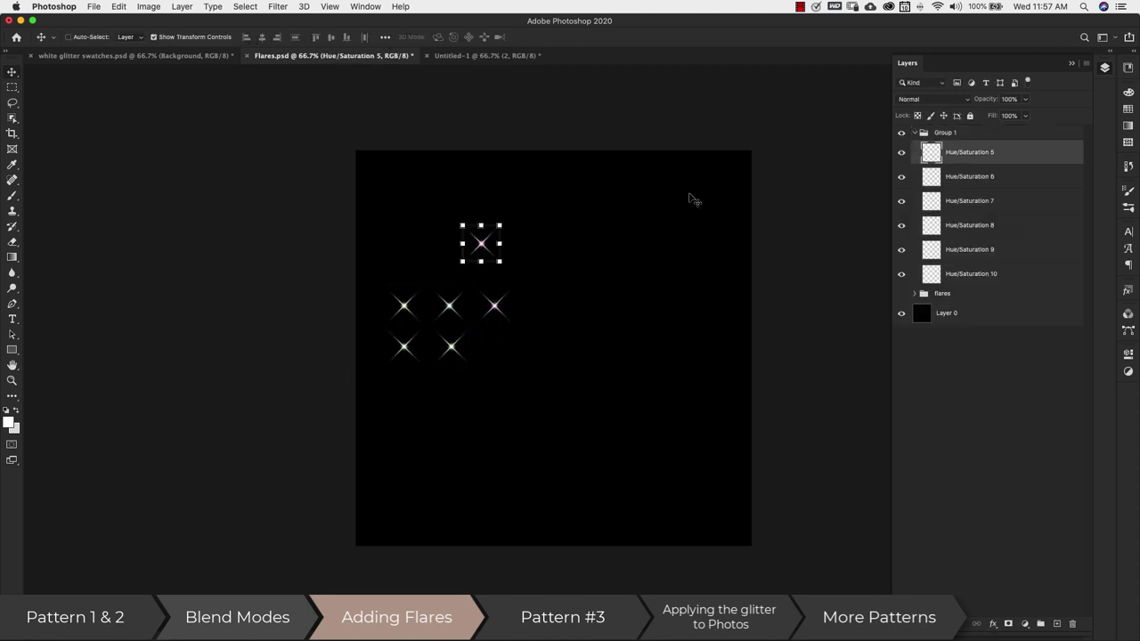
pyautogui.hotkey('alt', '[')
pyautogui.moveTo(657, 370); pyautogui.dragTo(837, 261)
pyautogui.hotkey('ctrl', 't')
pyautogui.press('Return')
# Move the green flare to the right of the cluster, rotated about 28 degrees, and place the purple flare below the center.
pyautogui.click(959, 215)
pyautogui.moveTo(397, 366); pyautogui.dragTo(528, 273)
pyautogui.hotkey('ctrl', 't')
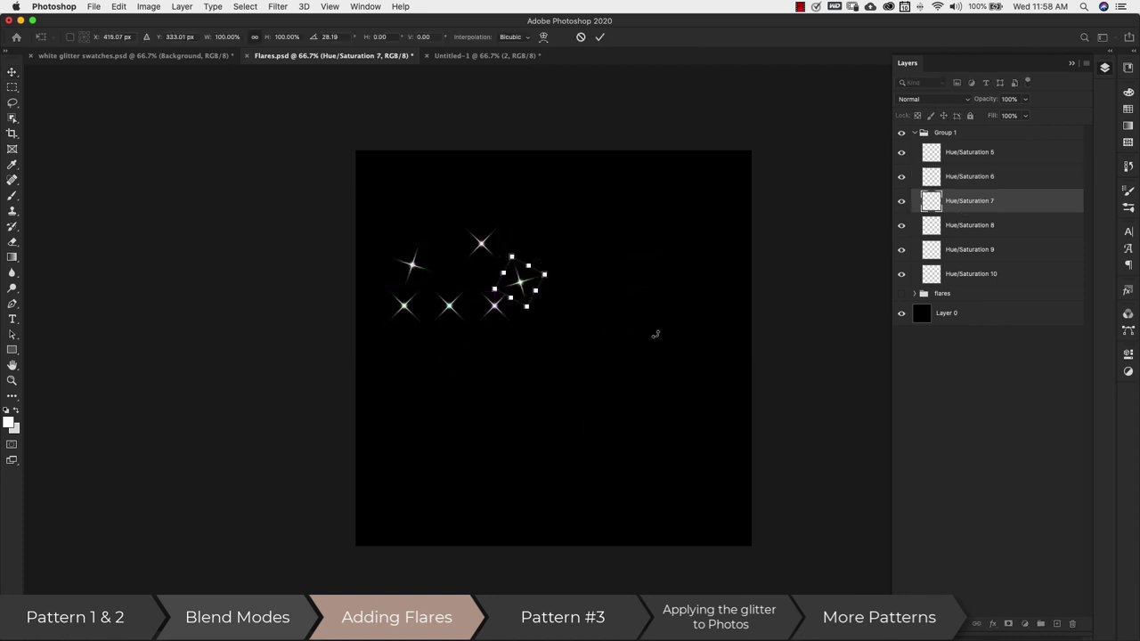
pyautogui.click(962, 229)
pyautogui.moveTo(578, 363); pyautogui.dragTo(533, 413)
# Move the remaining yellow flare to the lower left of the cluster and rotate it about -23 degrees.
pyautogui.click(971, 273)
pyautogui.moveTo(703, 356); pyautogui.dragTo(668, 376)
pyautogui.hotkey('ctrl', 't')
pyautogui.moveTo(394, 369); pyautogui.dragTo(429, 345)
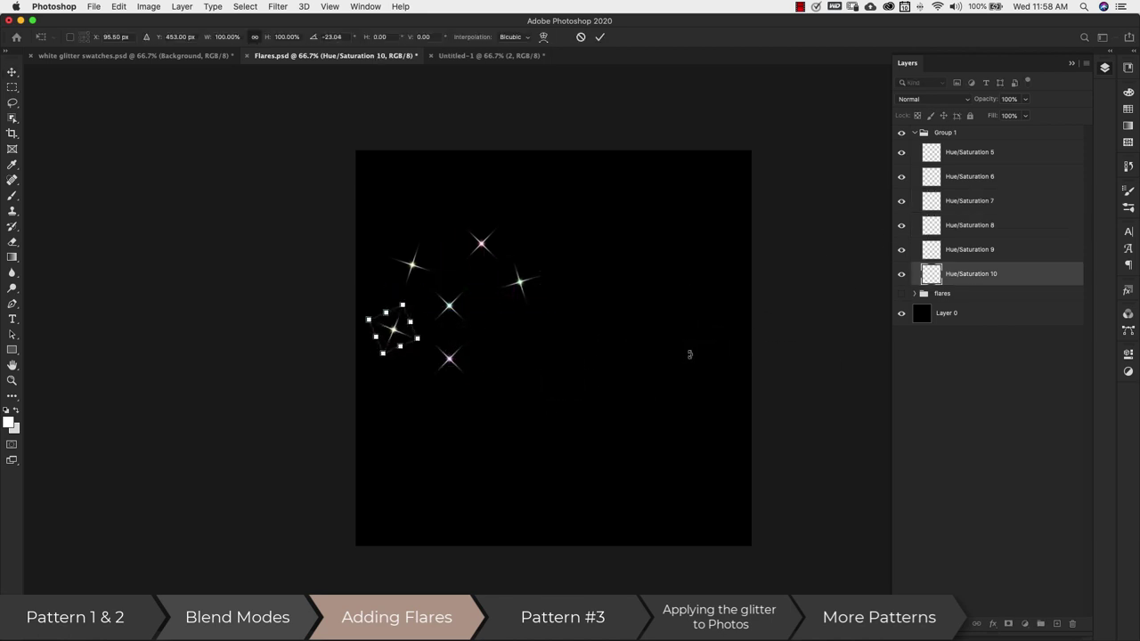
pyautogui.press('Return')
pyautogui.click(915, 134)
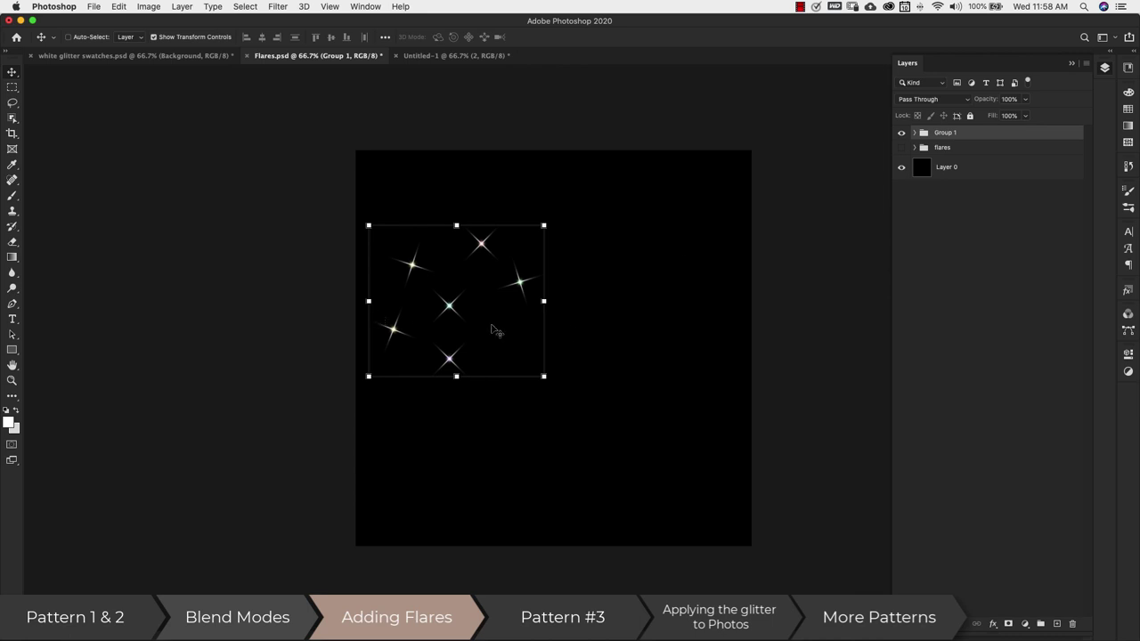
# Move the flare group to the canvas's upper-left corner, duplicate it and scale the copy down to about 59%.
pyautogui.moveTo(493, 328); pyautogui.dragTo(478, 218)
pyautogui.moveTo(976, 137); pyautogui.dragTo(965, 149)
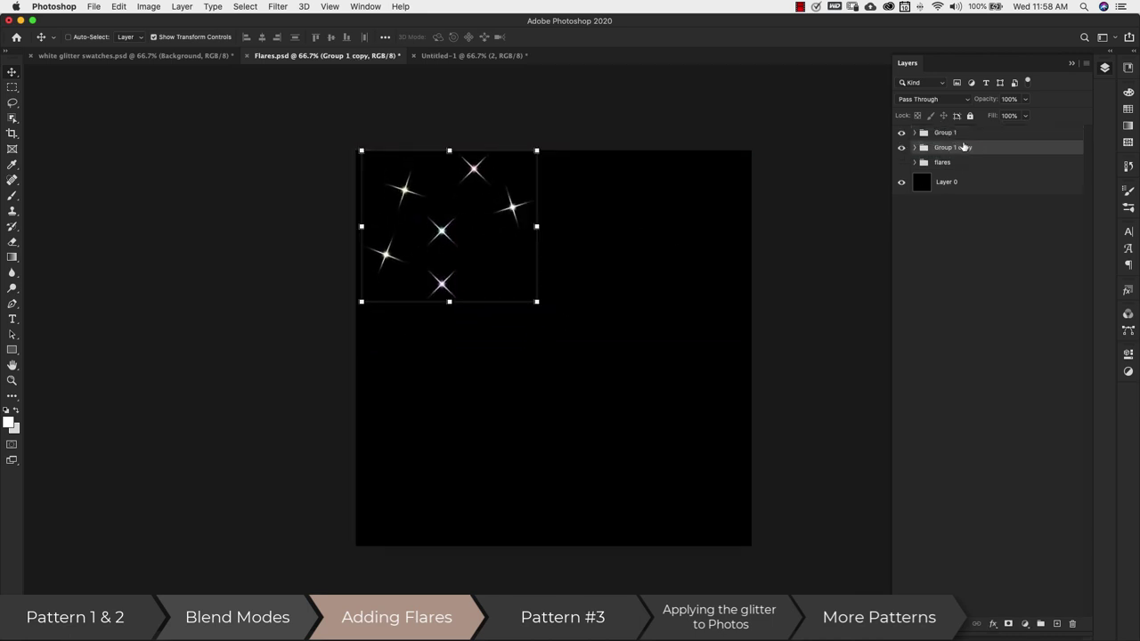
pyautogui.click(914, 147)
pyautogui.hotkey('ctrl', 't')
pyautogui.moveTo(537, 152); pyautogui.dragTo(467, 200)
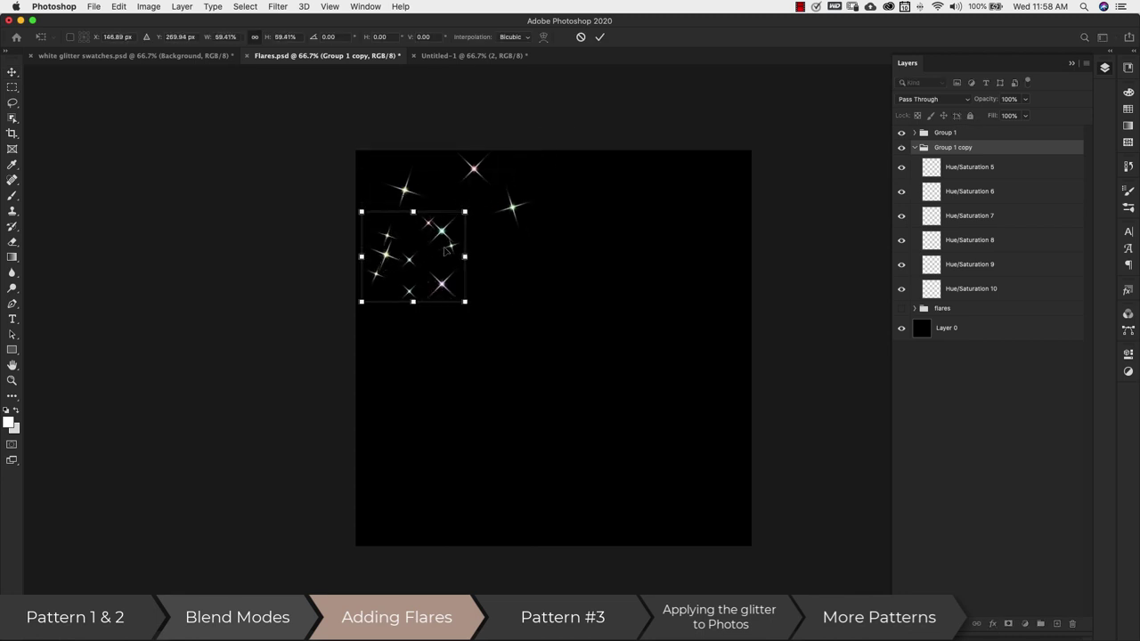
pyautogui.press('Return')
# Scatter the small flares of the copied group individually into the gaps between the larger flares.
pyautogui.moveTo(599, 254); pyautogui.dragTo(674, 305)
pyautogui.hotkey('alt', '[')
pyautogui.moveTo(674, 305); pyautogui.dragTo(709, 280)
pyautogui.hotkey('alt', '[')
pyautogui.hotkey('alt', '[')
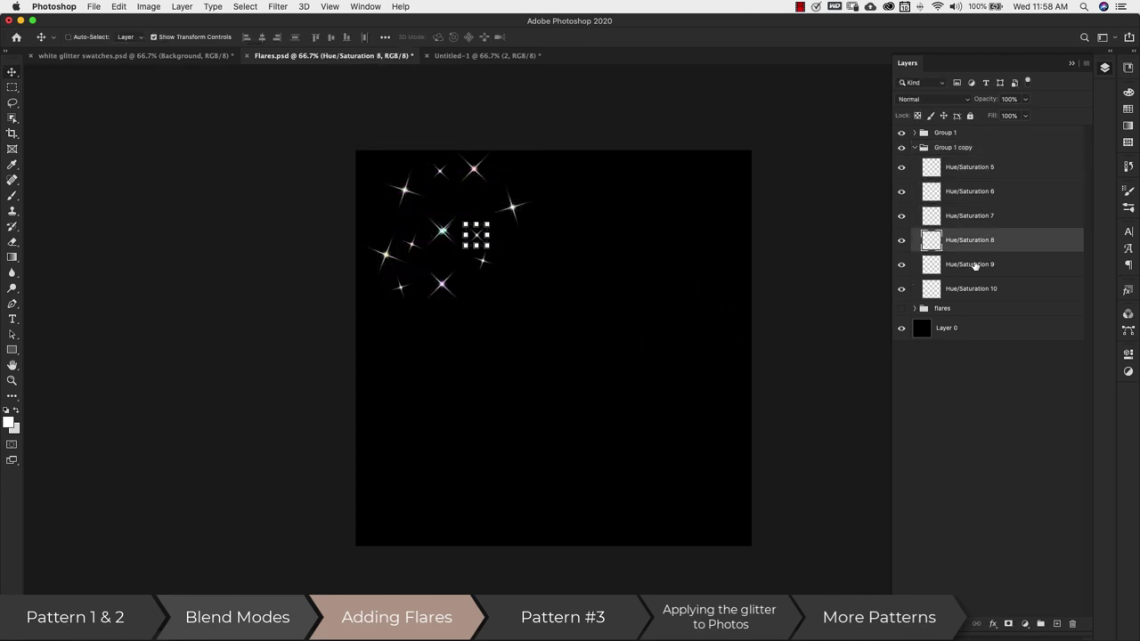
pyautogui.hotkey('alt', '[')
pyautogui.moveTo(665, 339); pyautogui.dragTo(672, 313)
pyautogui.click(916, 147)
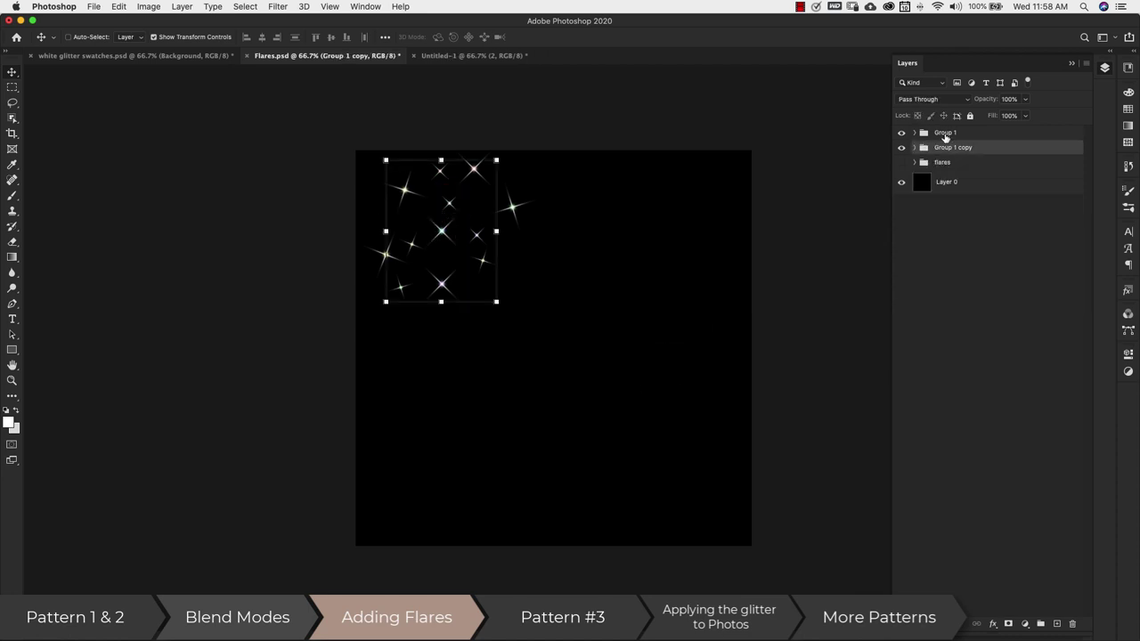
# Duplicate both flare groups together repeatedly and spread the copies until sparkles cover the whole canvas.
pyautogui.keyDown('shift'); pyautogui.click(944, 133); pyautogui.keyUp('shift')
pyautogui.moveTo(432, 199); pyautogui.dragTo(469, 425)
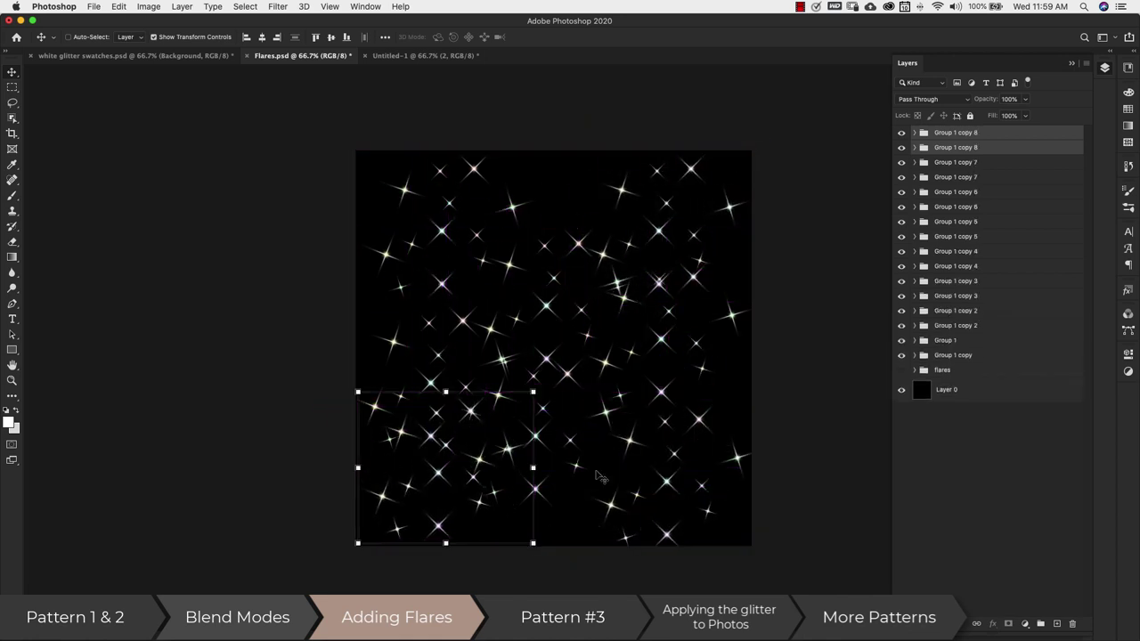
pyautogui.moveTo(600, 477); pyautogui.dragTo(725, 207)
pyautogui.click(988, 527)
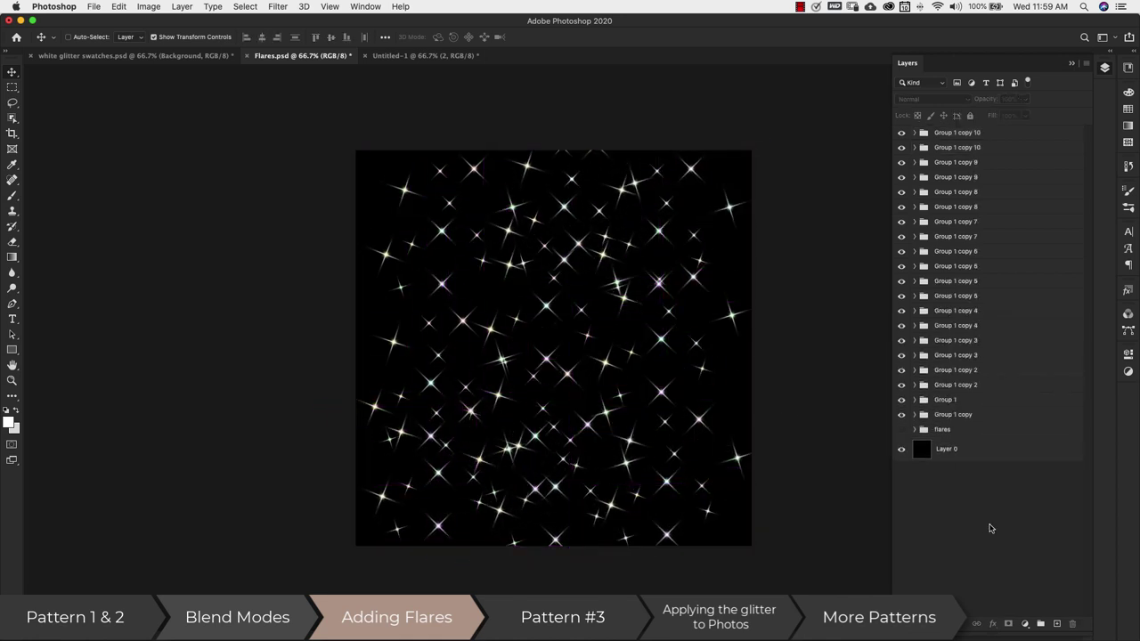
# Briefly preview the hidden flares group and duplicate it into the Untitled-1 document under the name flares.
pyautogui.click(901, 429)
pyautogui.click(901, 429)
pyautogui.click(974, 431)
pyautogui.rightClick(987, 430)
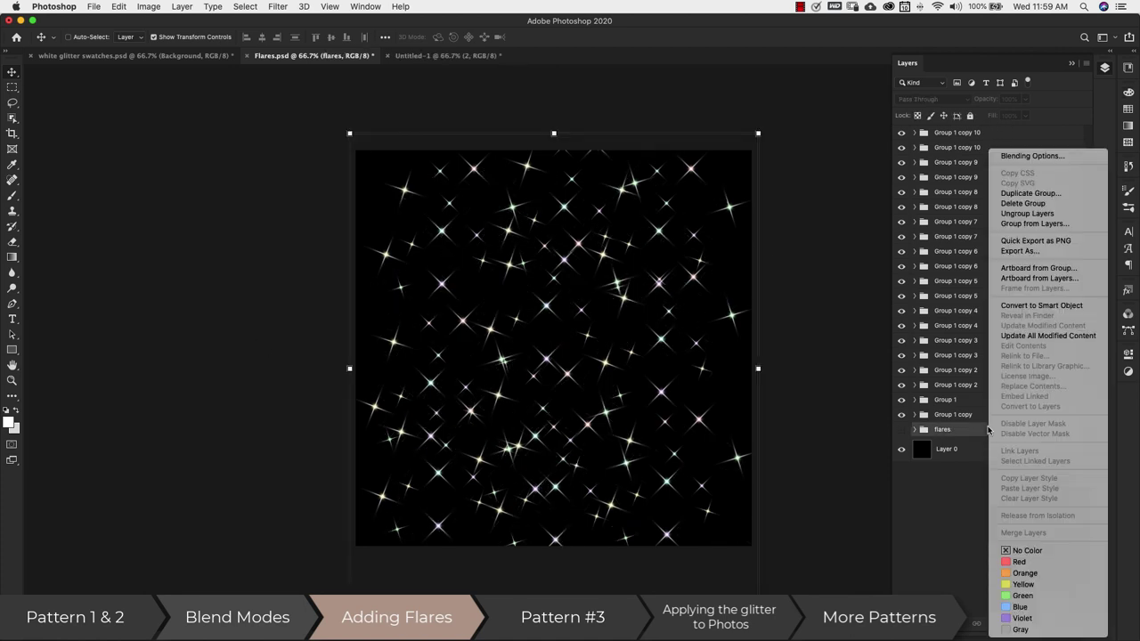
pyautogui.click(1028, 194)
pyautogui.click(628, 328)
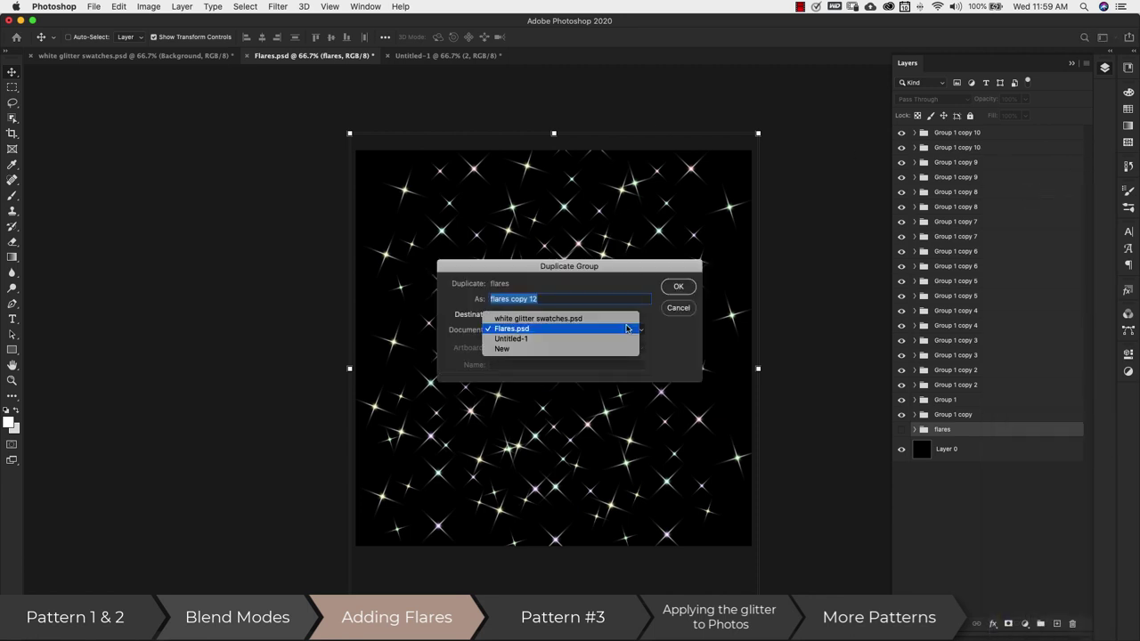
pyautogui.click(529, 339)
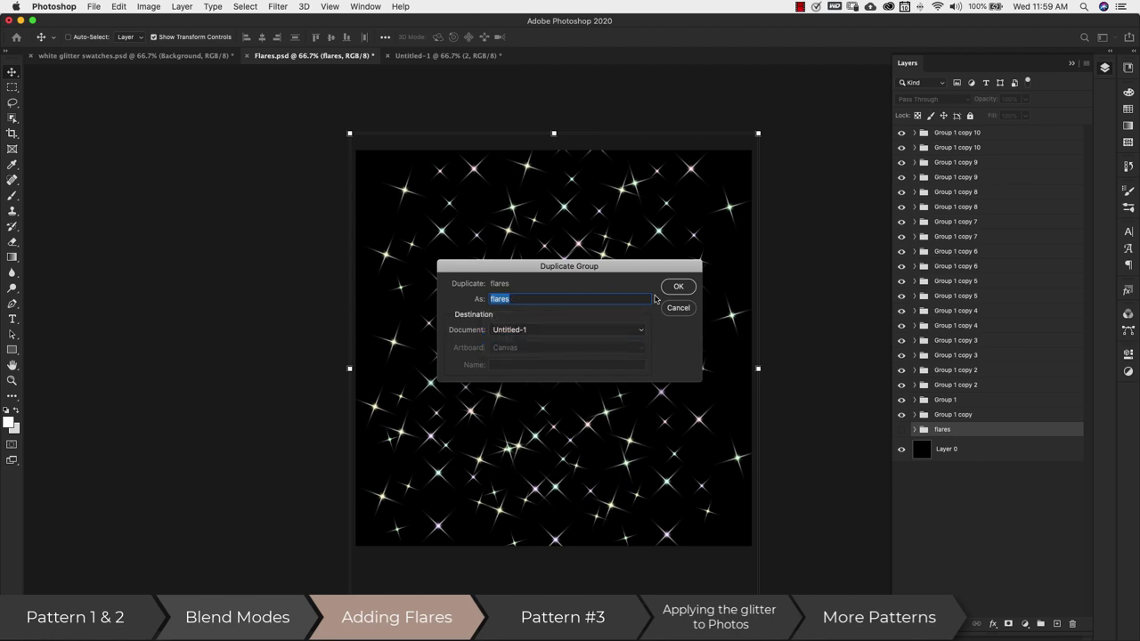
pyautogui.click(678, 287)
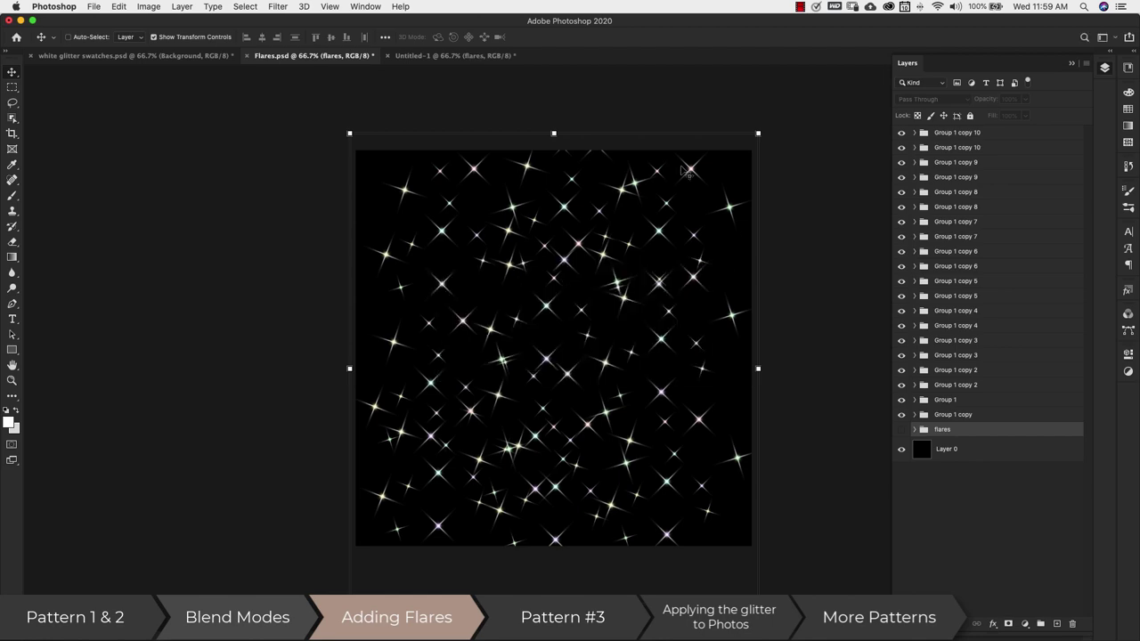
# Switch to the Untitled-1 document and make the flares group visible over the glitter layers.
pyautogui.click(415, 55)
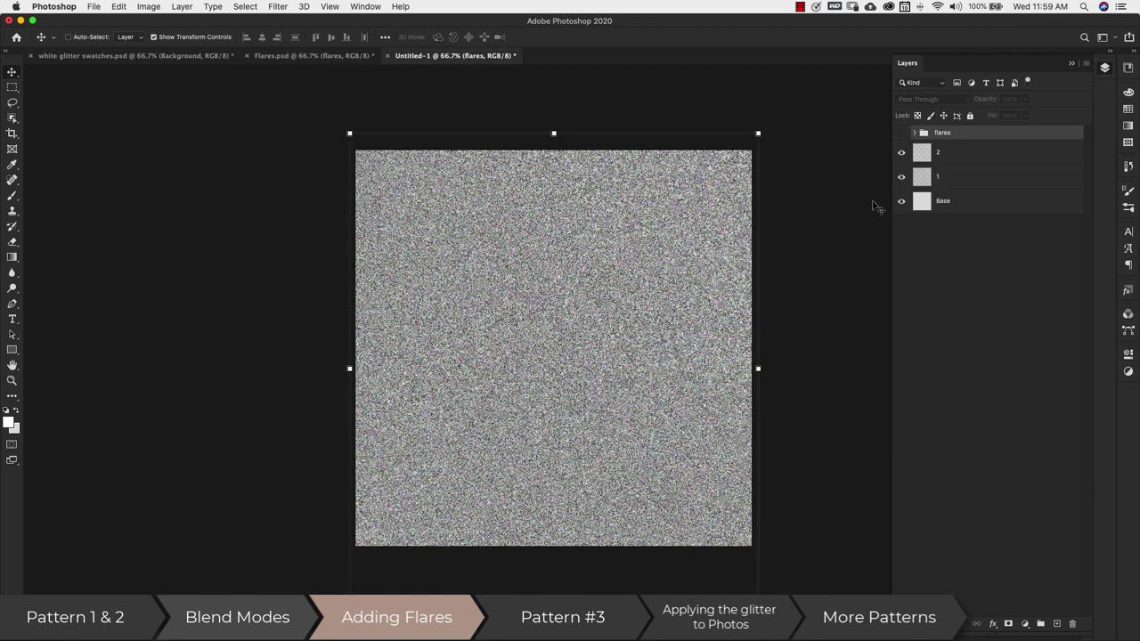
pyautogui.click(901, 132)
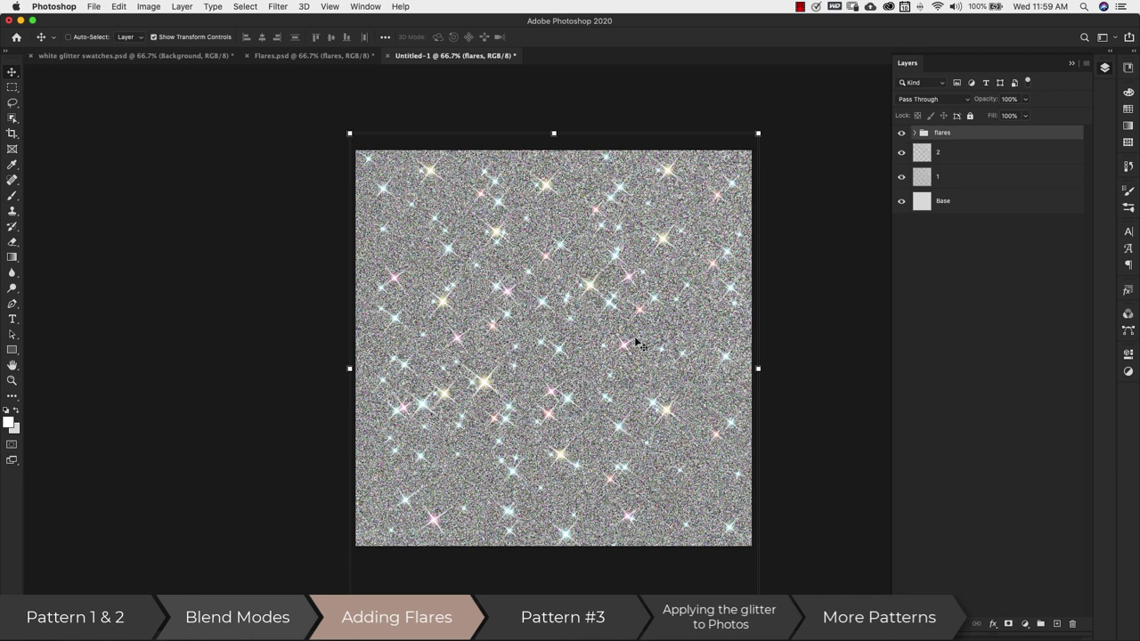
pyautogui.click(117, 7)
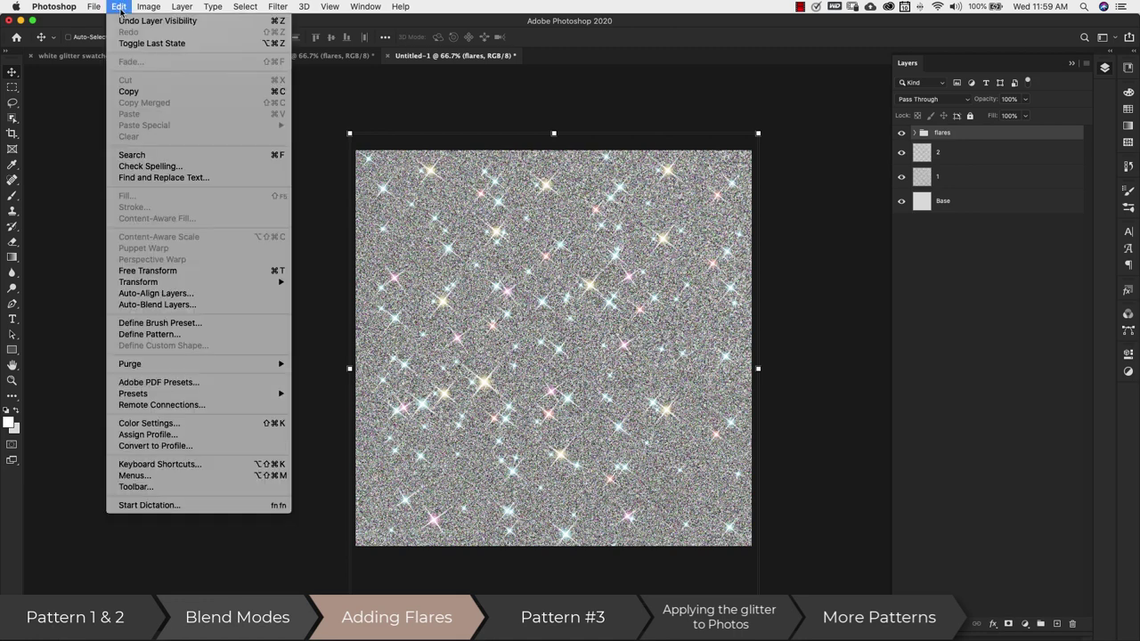
pyautogui.click(792, 374)
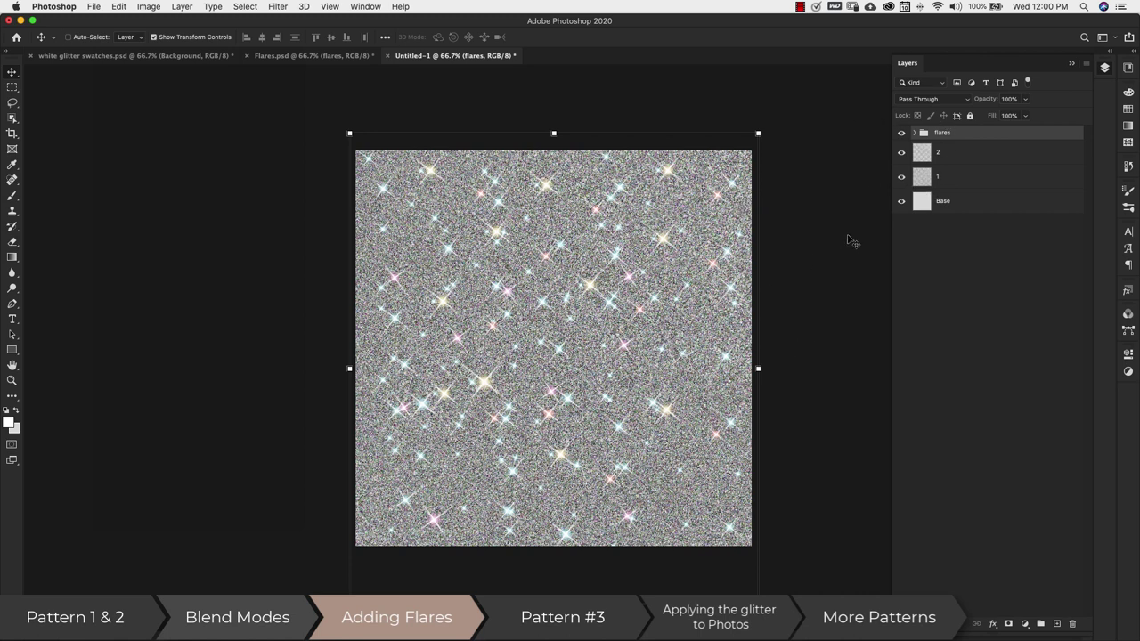
# Try filling the Base layer with white and then with black set as the background color.
pyautogui.click(923, 201)
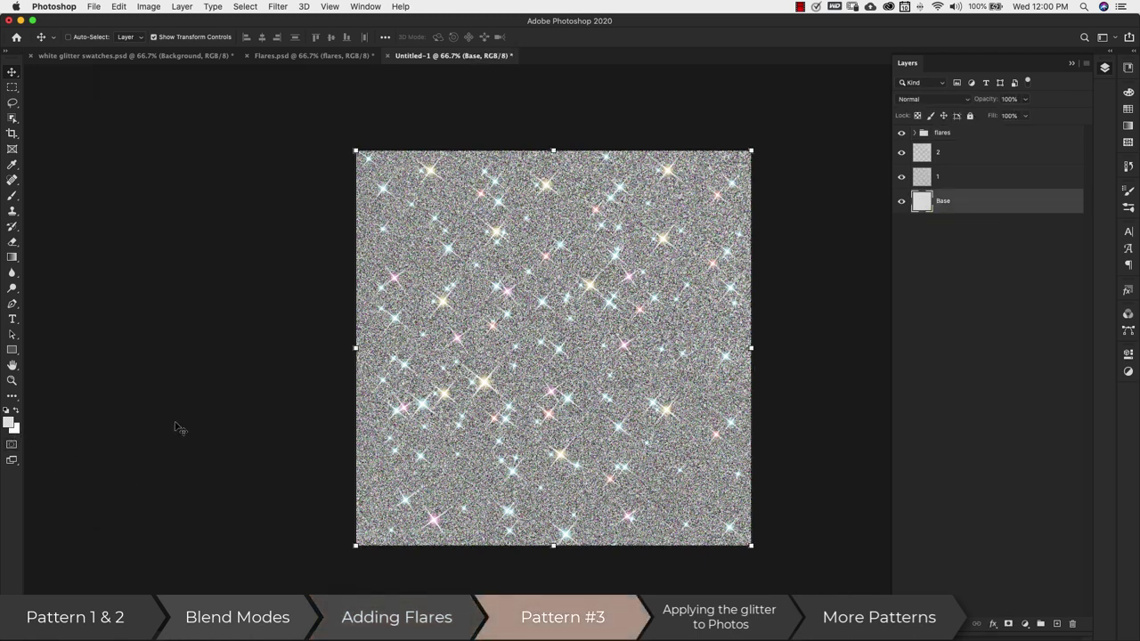
pyautogui.press('super+BackSpace')
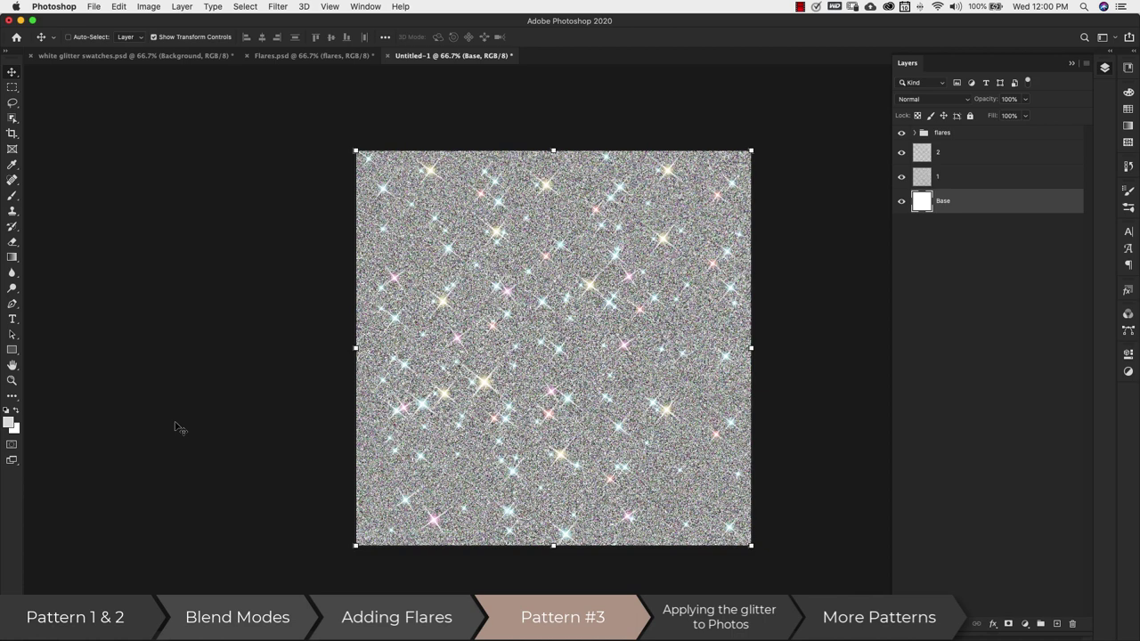
pyautogui.click(14, 428)
pyautogui.click(420, 391)
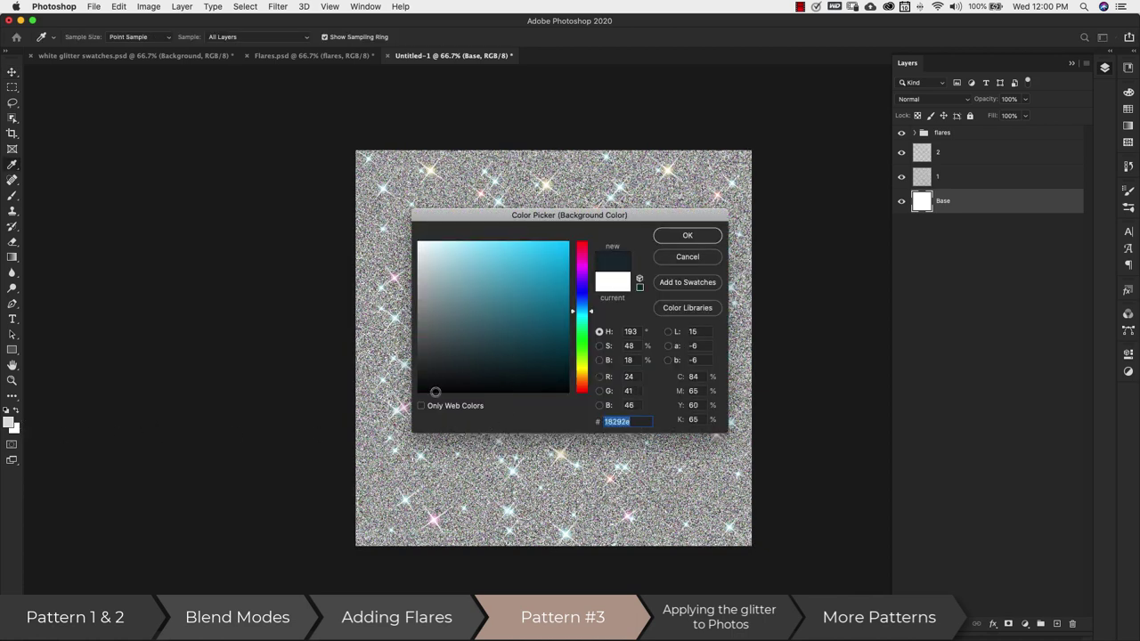
pyautogui.click(655, 236)
pyautogui.press('super+BackSpace')
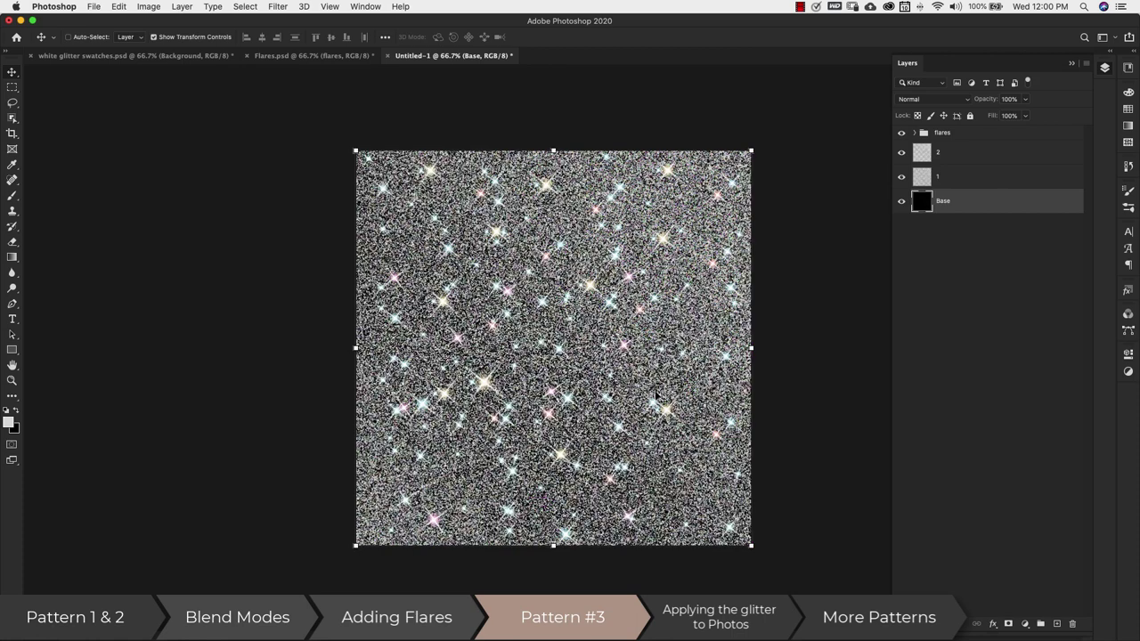
# View the black glitter in the white glitter swatches document, then return to Untitled-1 and fill the Base layer with light gray.
pyautogui.click(299, 57)
pyautogui.click(165, 58)
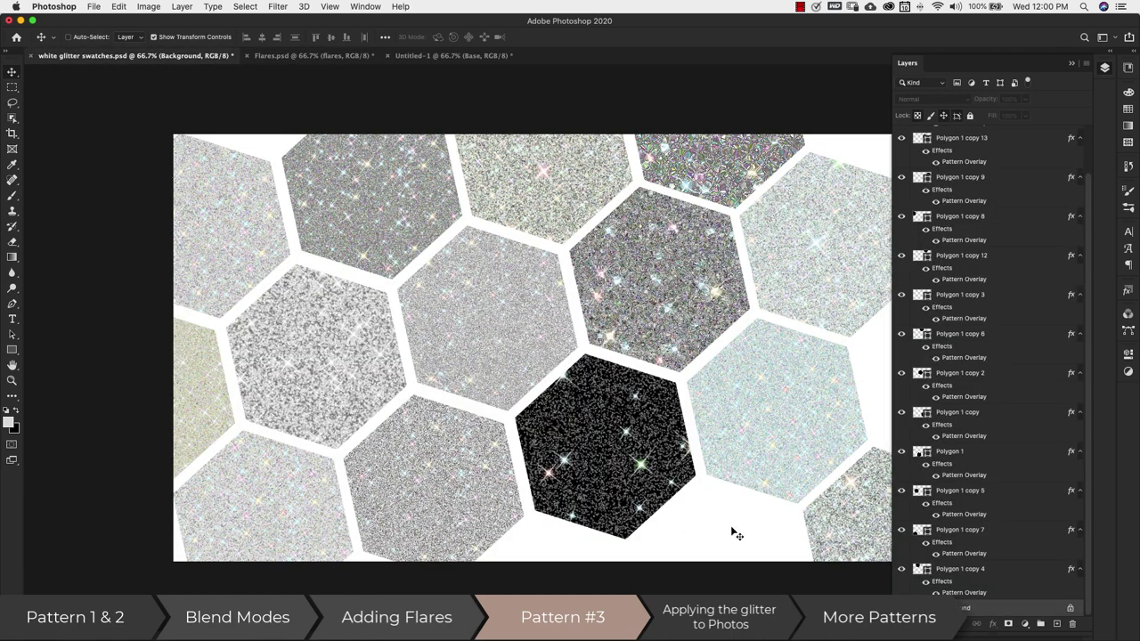
pyautogui.click(445, 57)
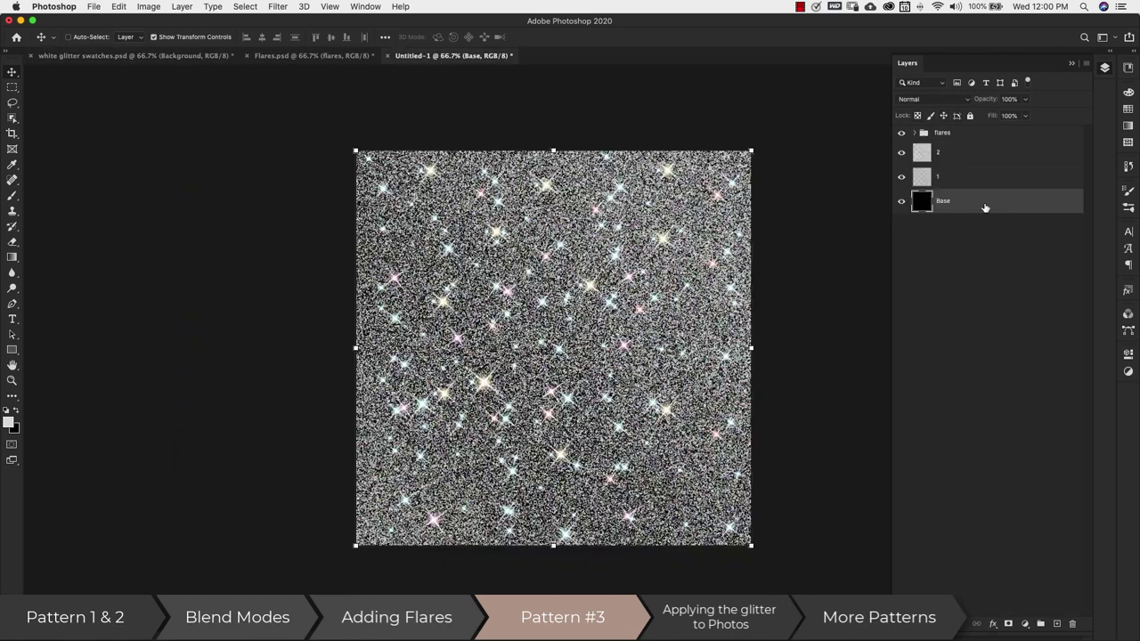
pyautogui.press('x')
pyautogui.press('super+BackSpace')
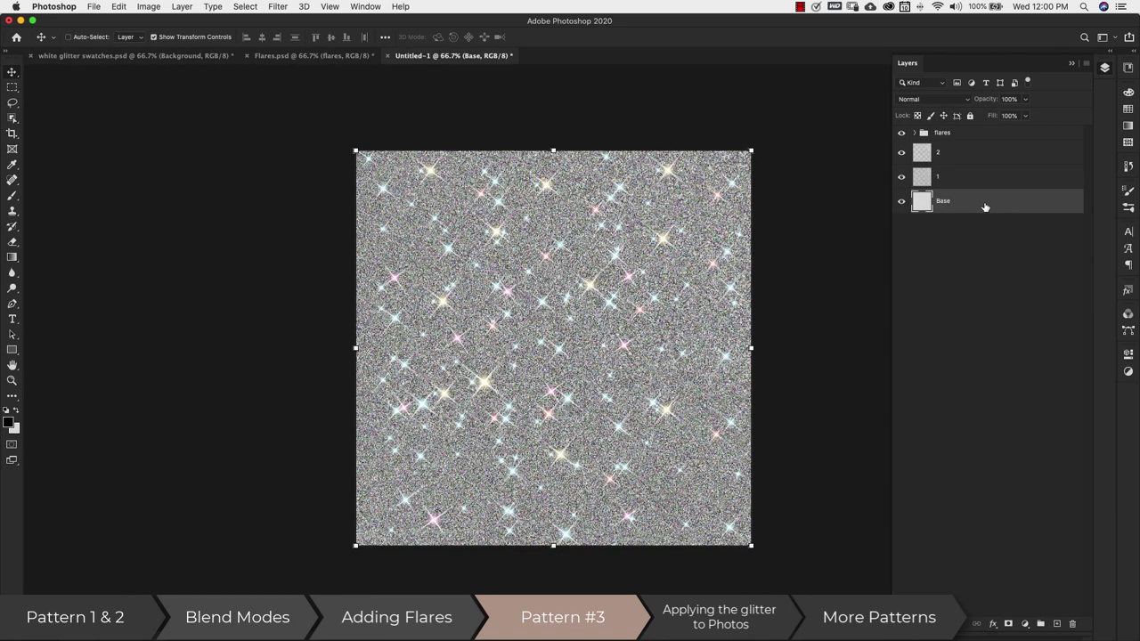
# Group the flares, 2, 1 and Base layers together and duplicate the resulting group.
pyautogui.keyDown('shift'); pyautogui.click(972, 137); pyautogui.keyUp('shift')
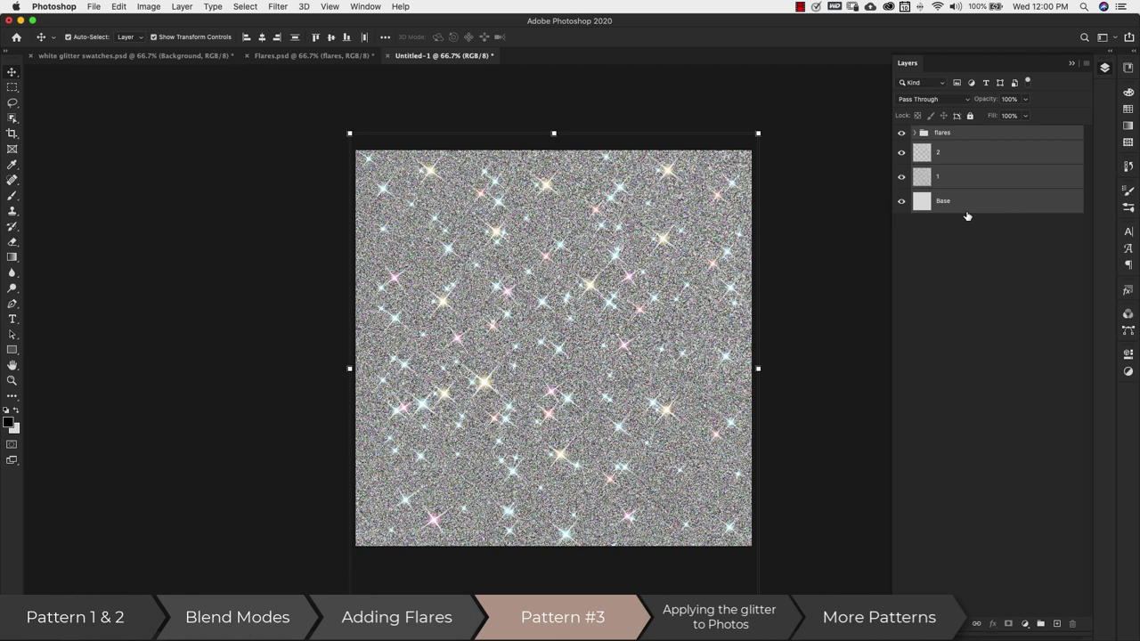
pyautogui.press('super+g')
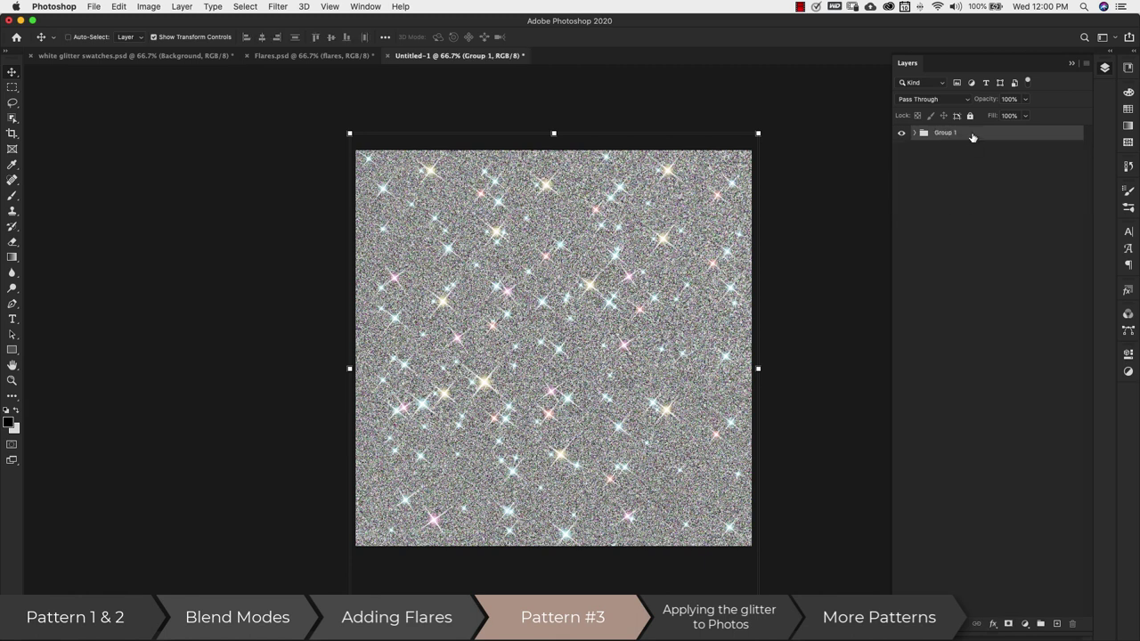
pyautogui.moveTo(973, 136); pyautogui.dragTo(974, 130)
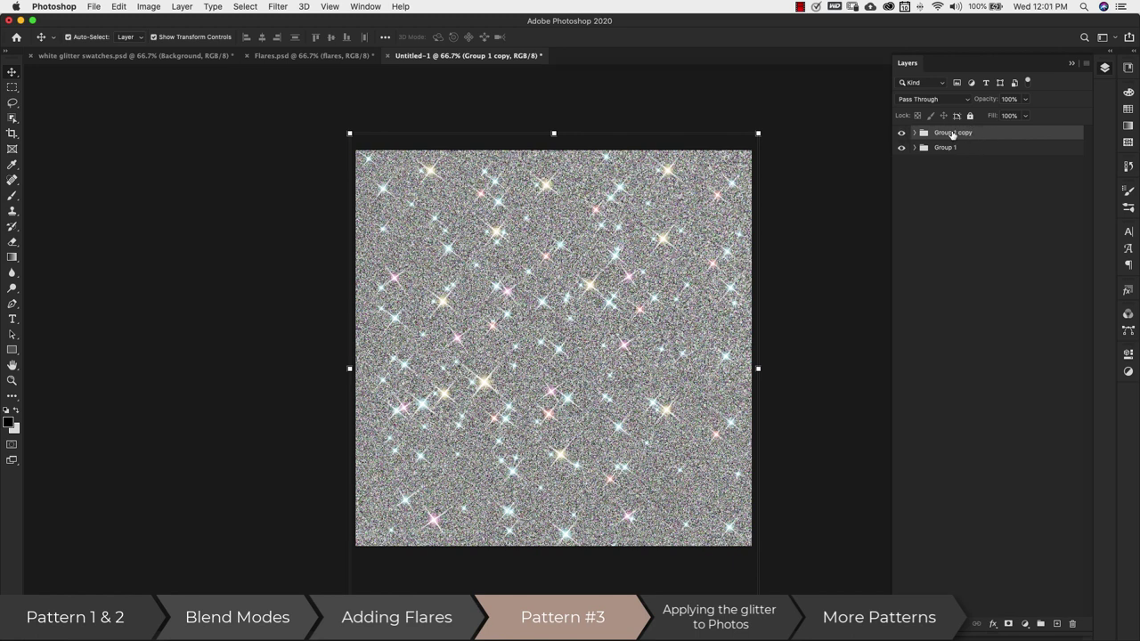
# Merge the duplicated group into a single layer and hide the original group, with a brief look at the white glitter swatches document.
pyautogui.press('super+e')
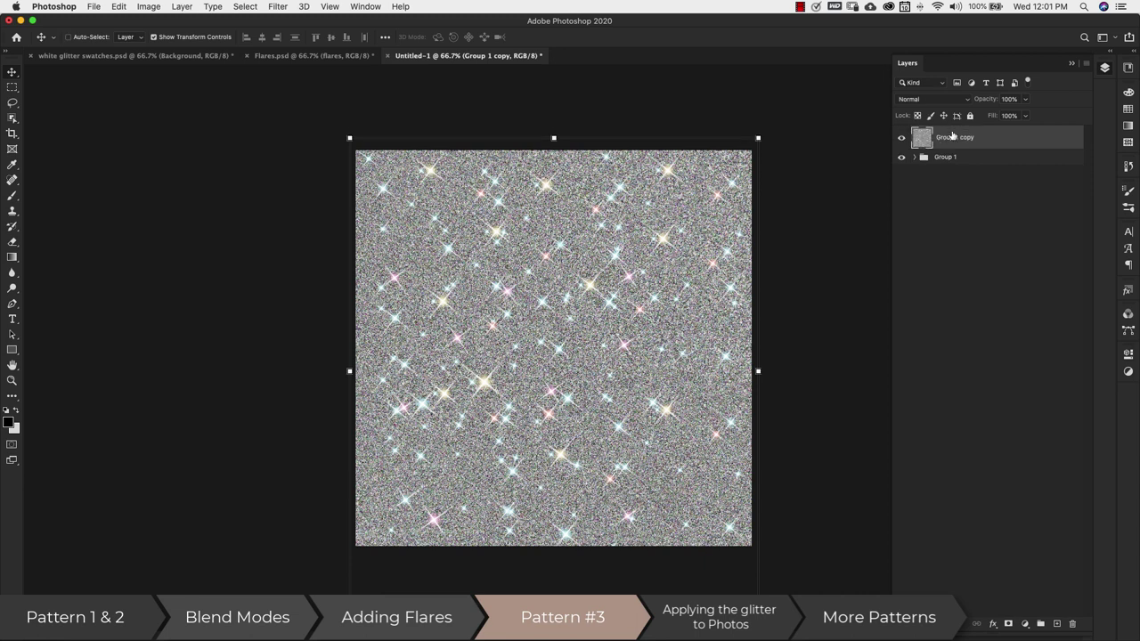
pyautogui.keyDown('alt'); pyautogui.click(901, 139); pyautogui.keyUp('alt')
pyautogui.click(160, 57)
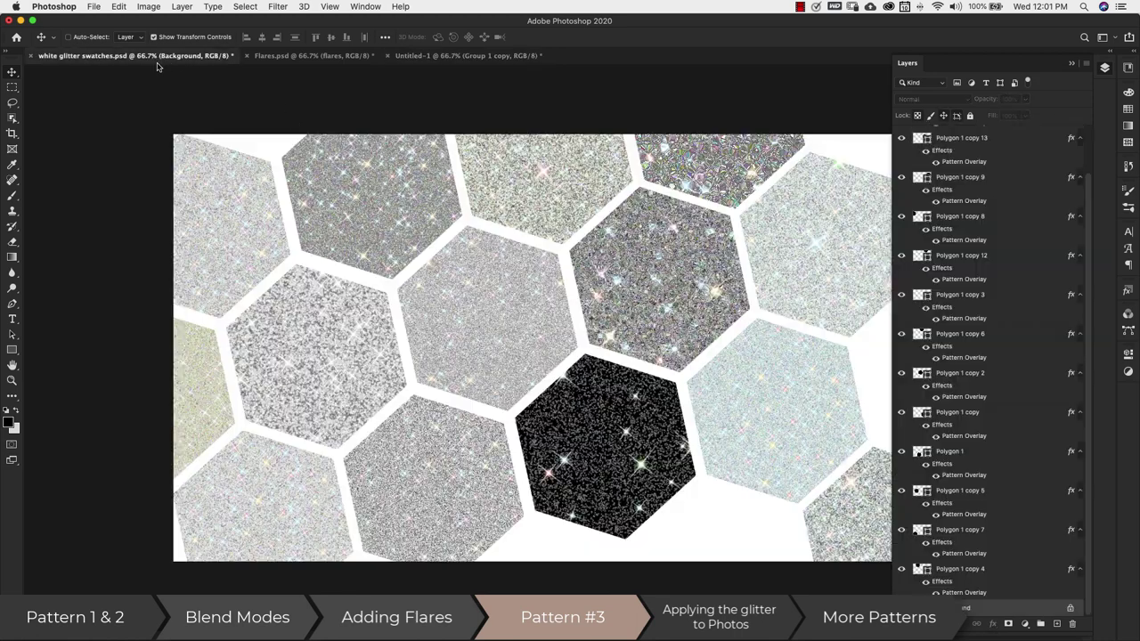
pyautogui.click(421, 56)
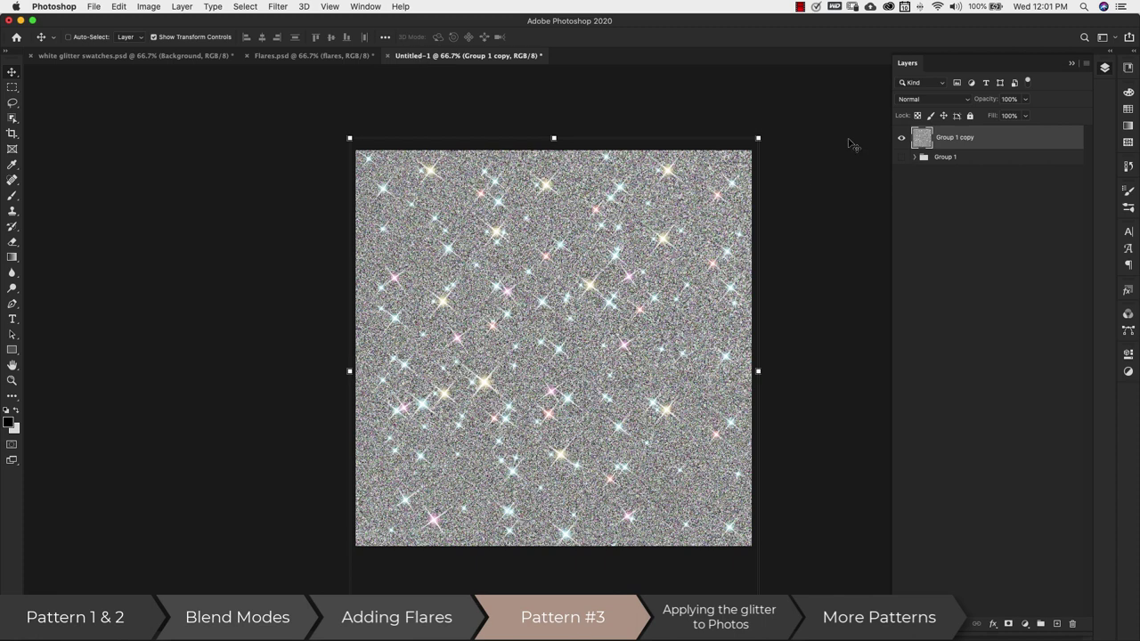
# Open the Filter Gallery on the merged layer and set the frosted Glass effect's scaling to 150%.
pyautogui.click(277, 8)
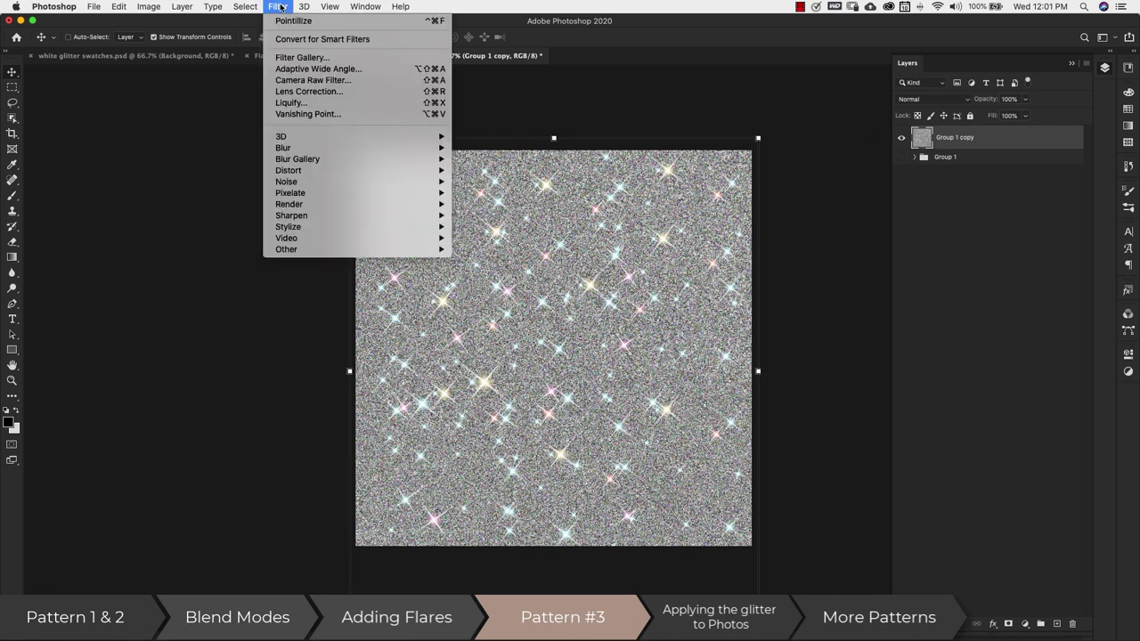
pyautogui.click(289, 57)
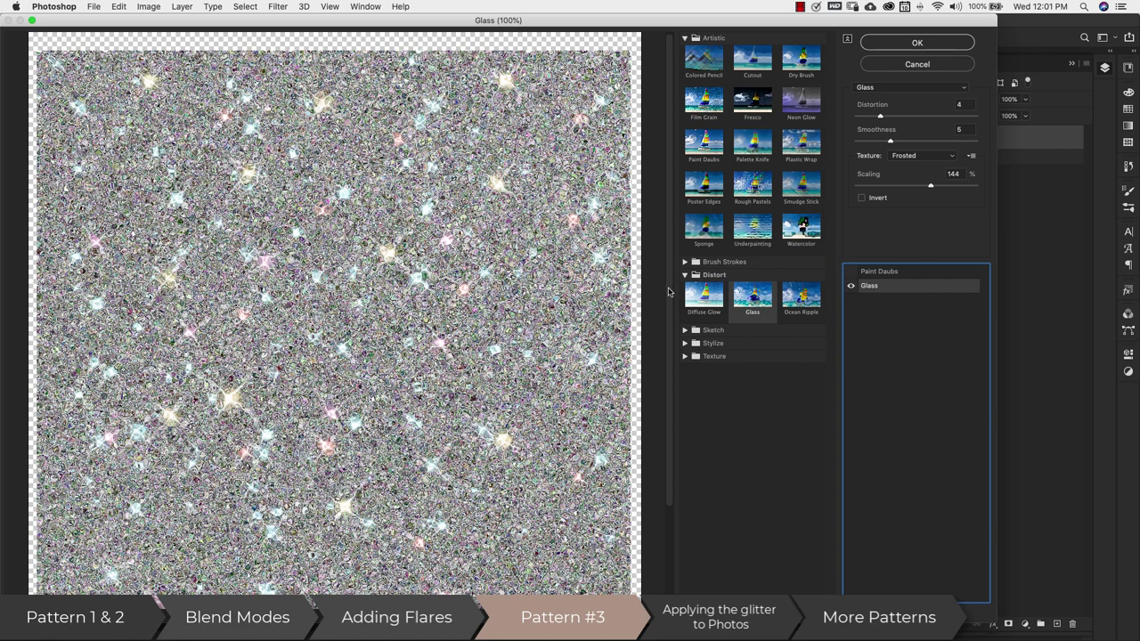
pyautogui.click(685, 39)
pyautogui.click(685, 65)
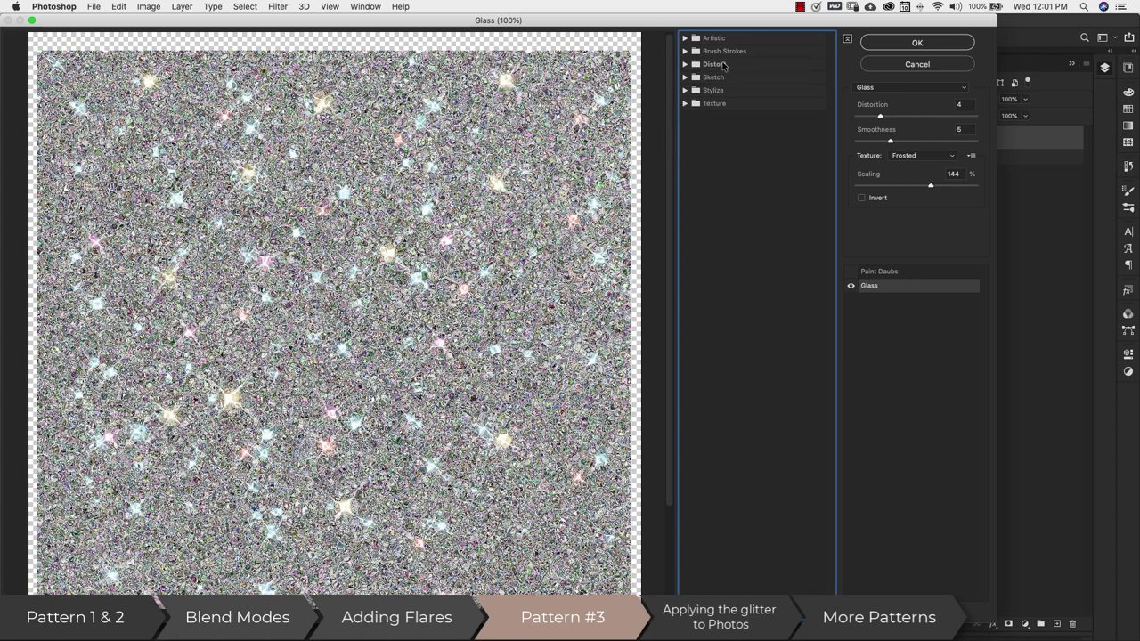
pyautogui.click(725, 65)
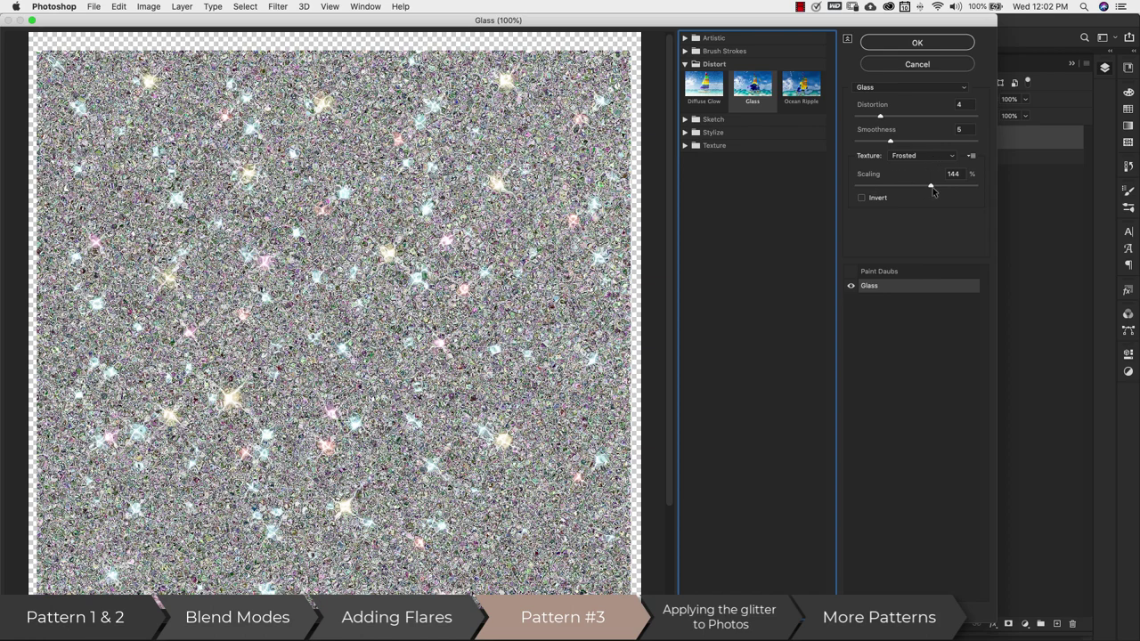
pyautogui.moveTo(932, 190); pyautogui.dragTo(936, 189)
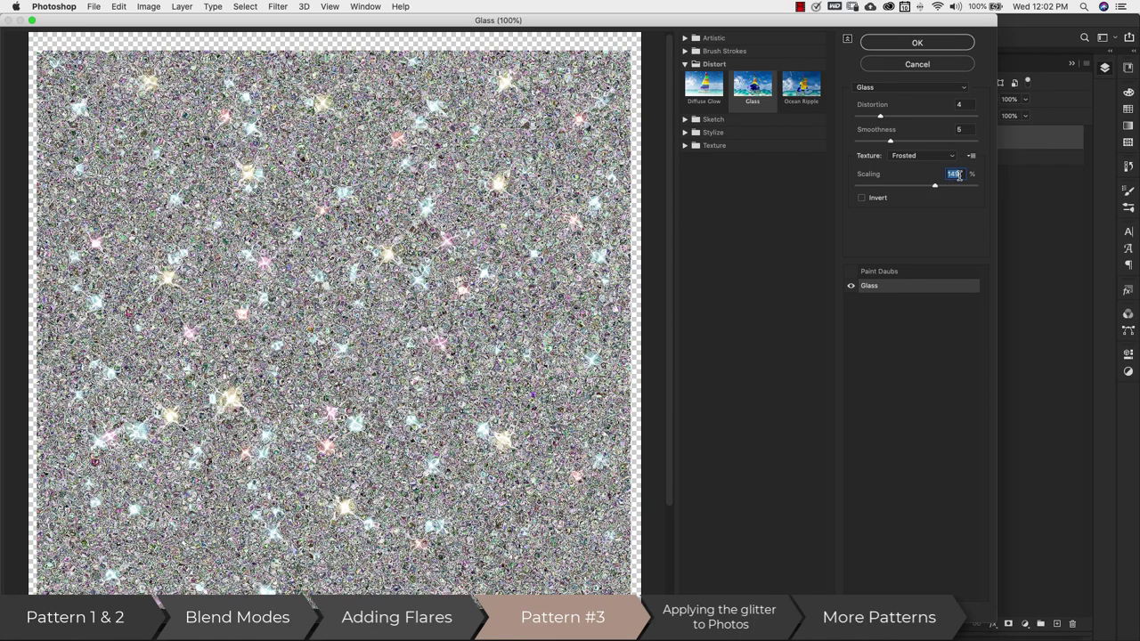
pyautogui.write('150')
pyautogui.press('Tab')
# Enable the Paint Daubs effect above Glass, compare it off and on, and apply both filters to the merged layer.
pyautogui.click(850, 272)
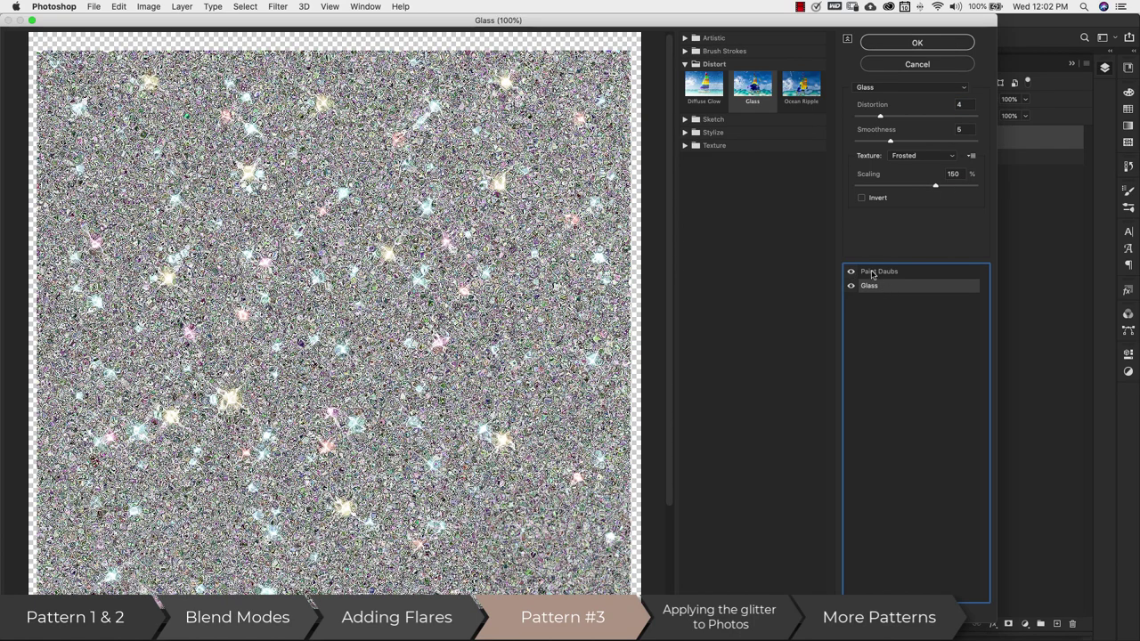
pyautogui.click(877, 273)
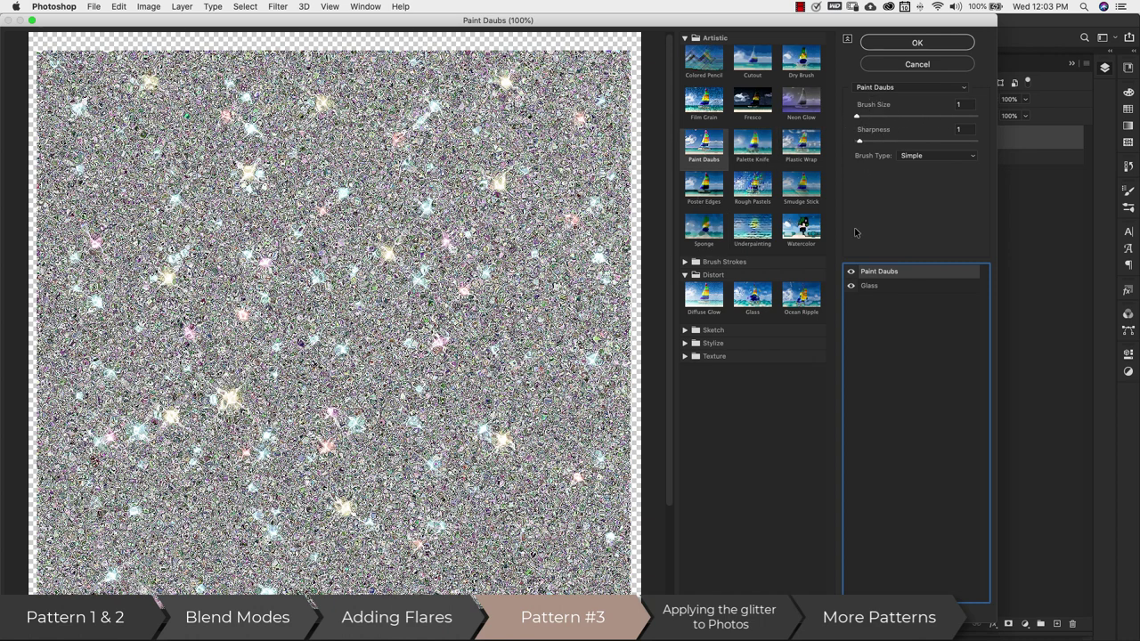
pyautogui.click(849, 274)
pyautogui.click(850, 273)
pyautogui.click(903, 44)
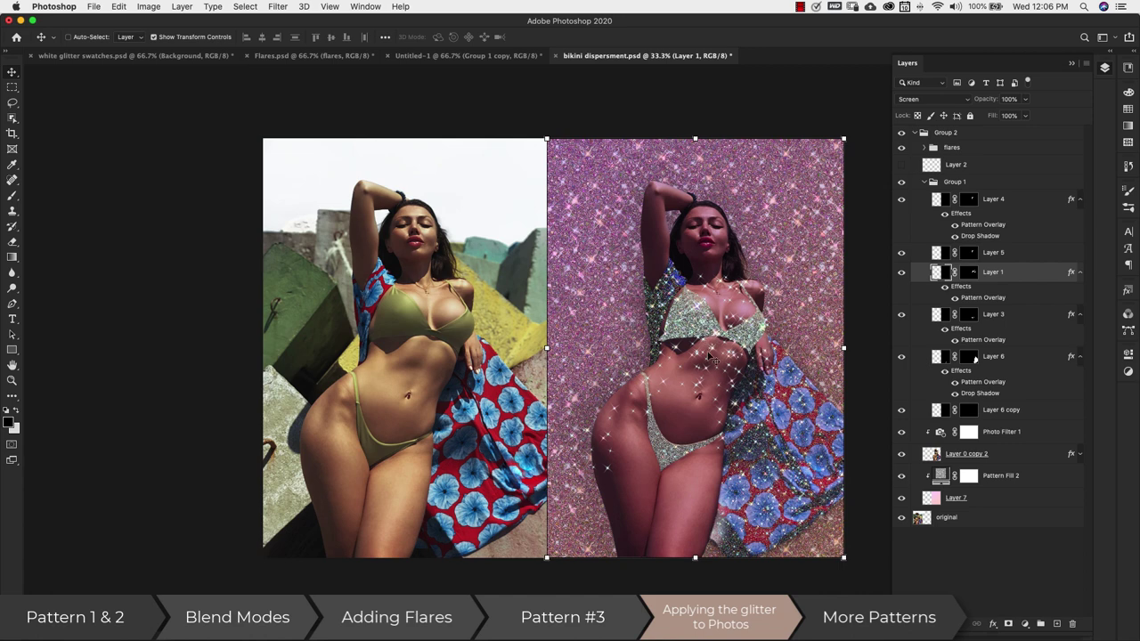
# View the white glitter swatches document, then return to bikini dispersment.psd and open Layer 1's Pattern Overlay settings.
pyautogui.click(186, 56)
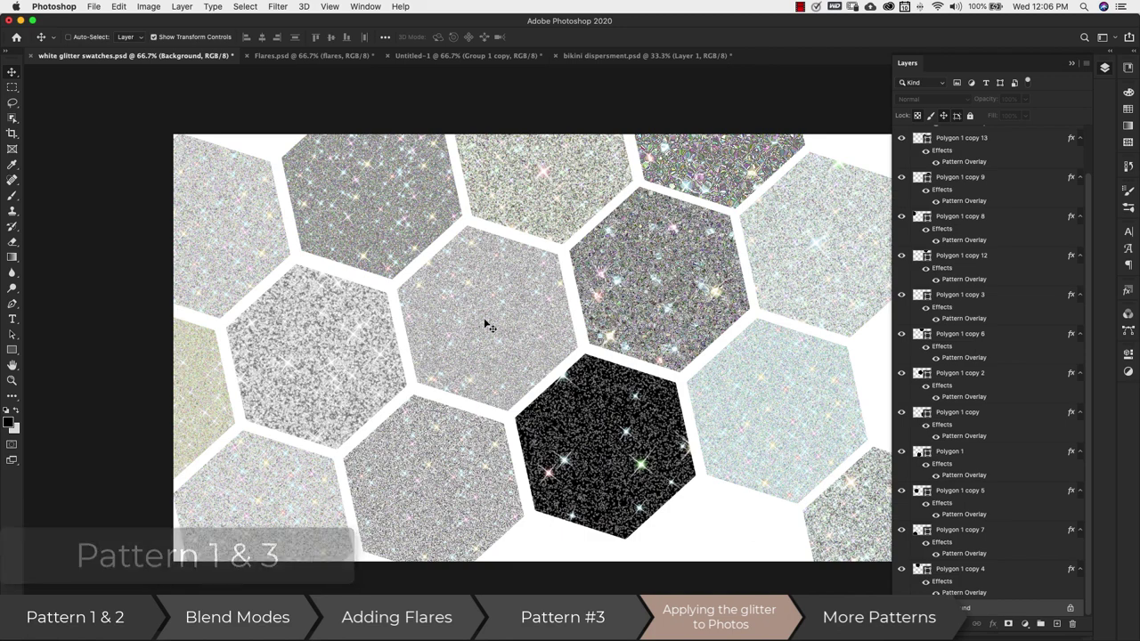
pyautogui.click(575, 56)
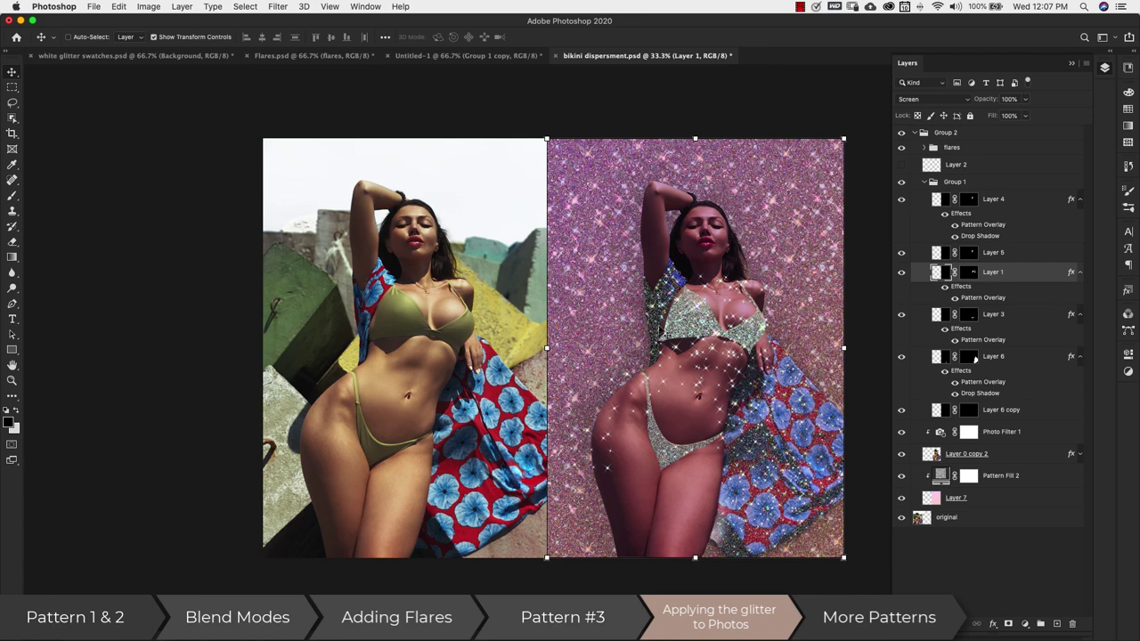
pyautogui.doubleClick(983, 300)
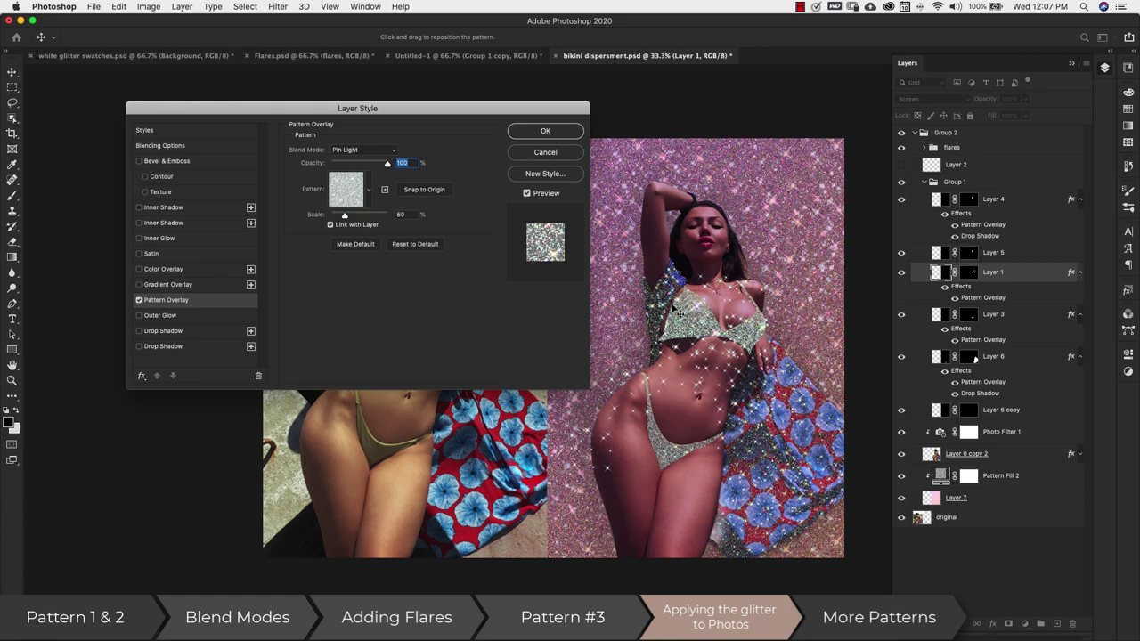
# Try the Vivid Light and Screen blend modes on Layer 1's Pattern Overlay, then go back to Pin Light.
pyautogui.click(394, 153)
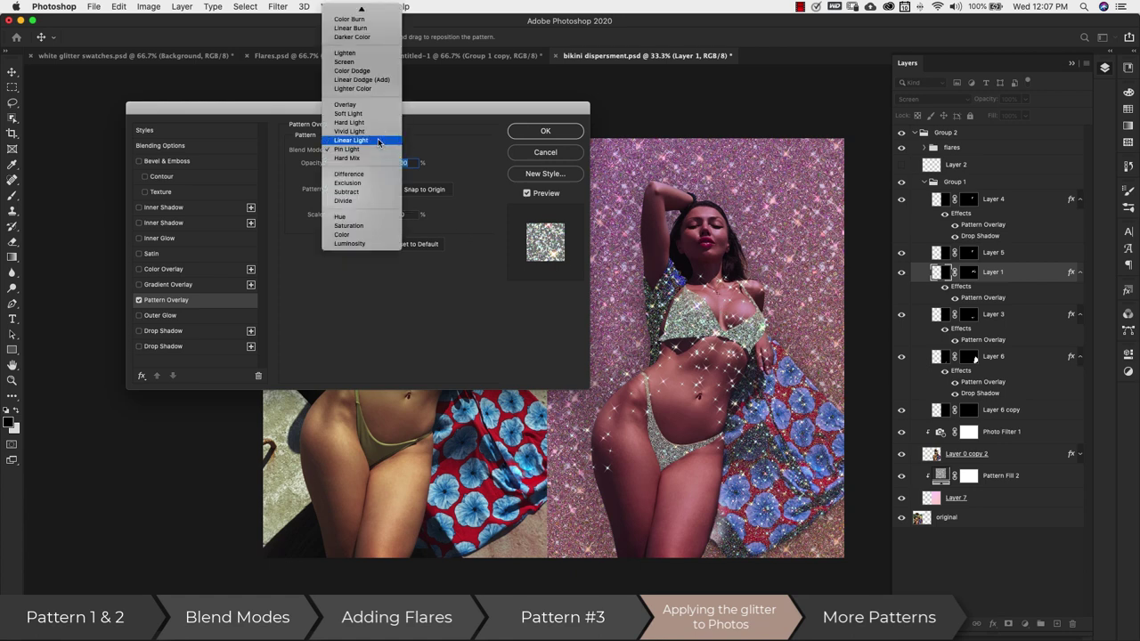
pyautogui.click(374, 131)
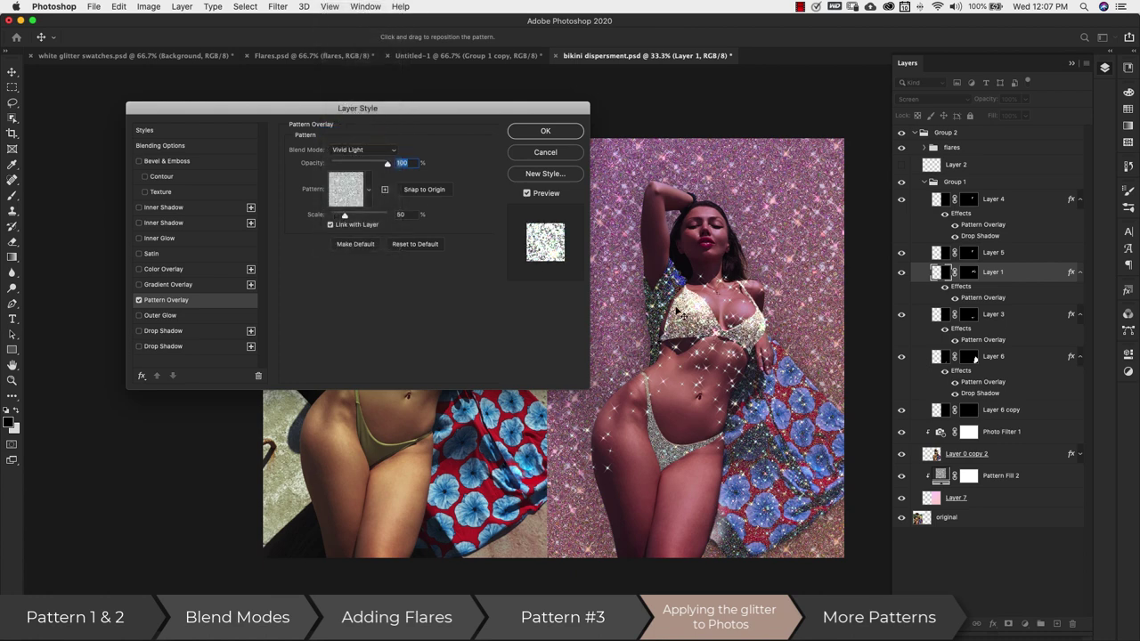
pyautogui.click(394, 151)
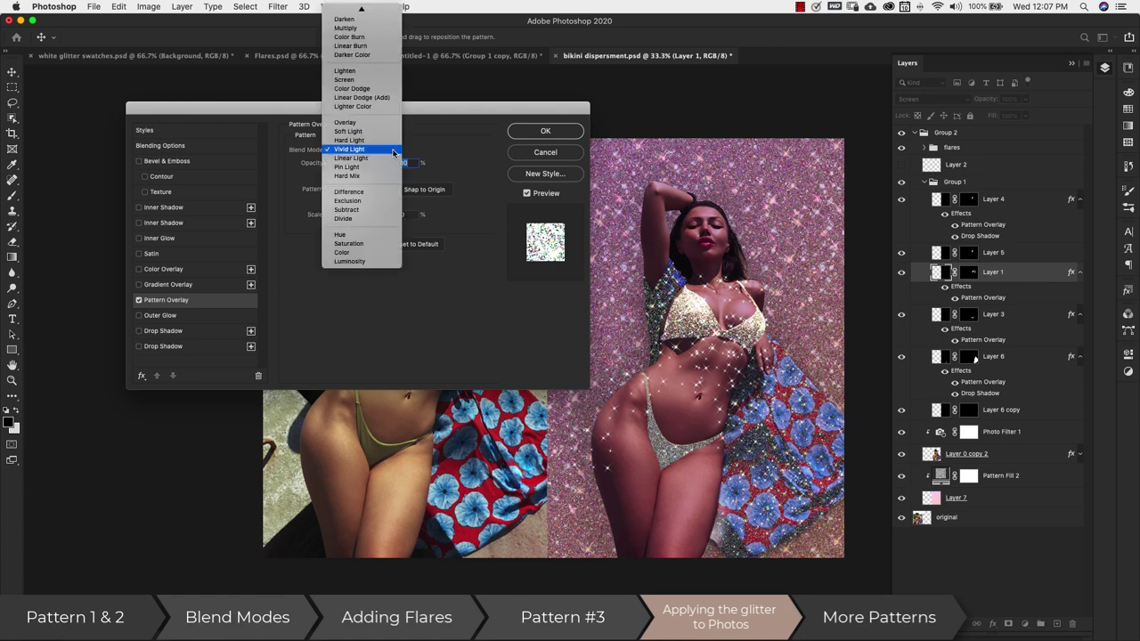
pyautogui.click(372, 80)
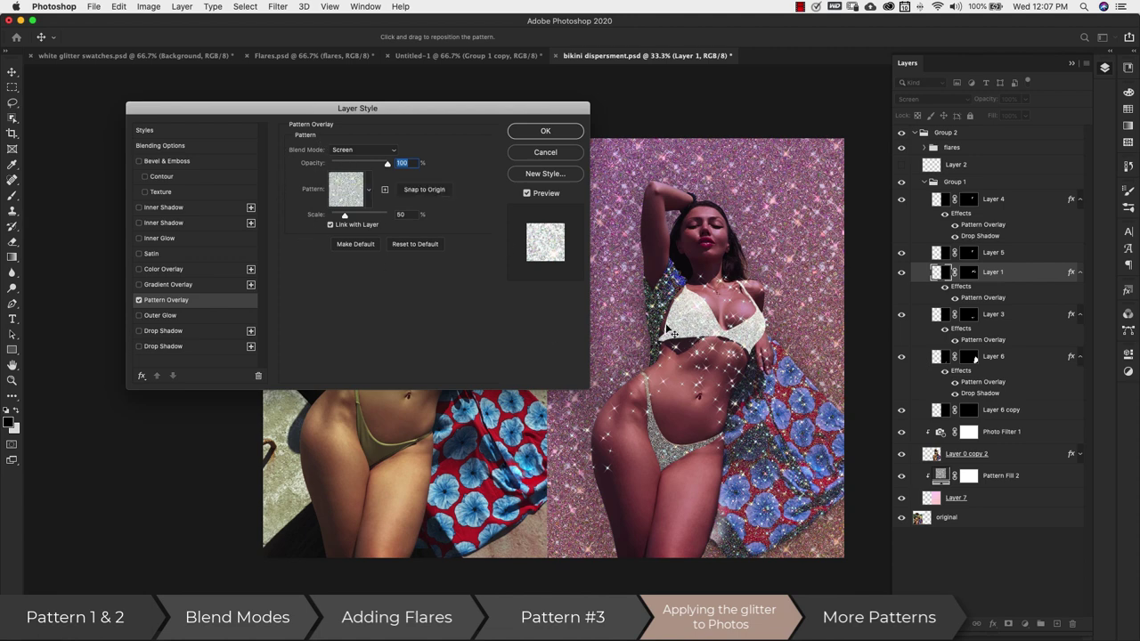
pyautogui.press('p')
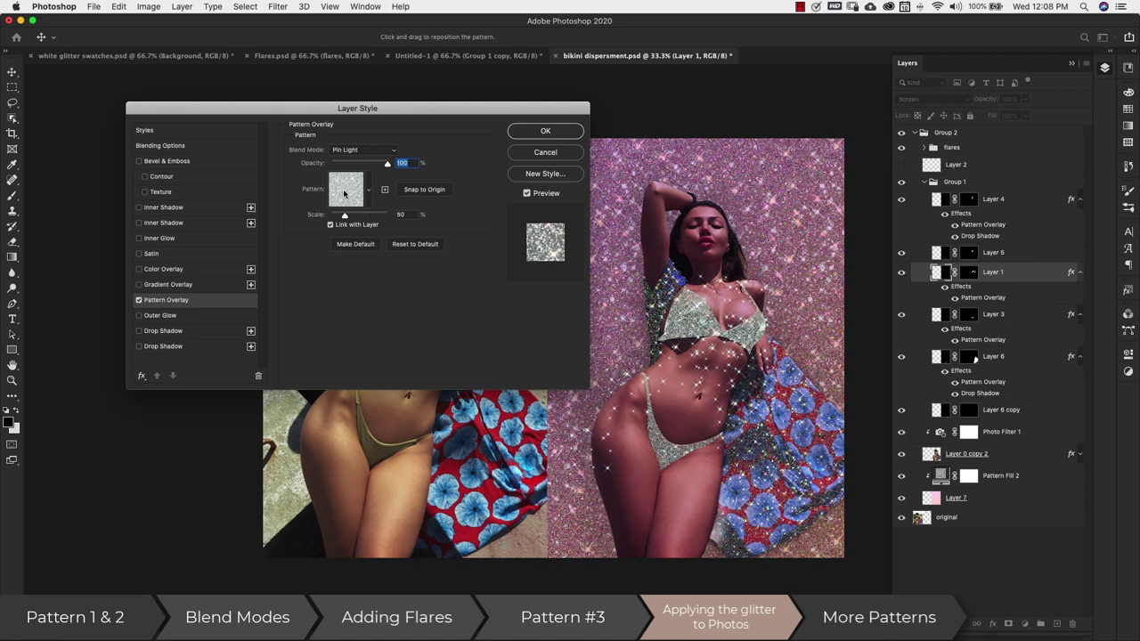
# Change Layer 1's overlay pattern to the second loose glitter swatch below the Diamond Glitter folder.
pyautogui.click(368, 202)
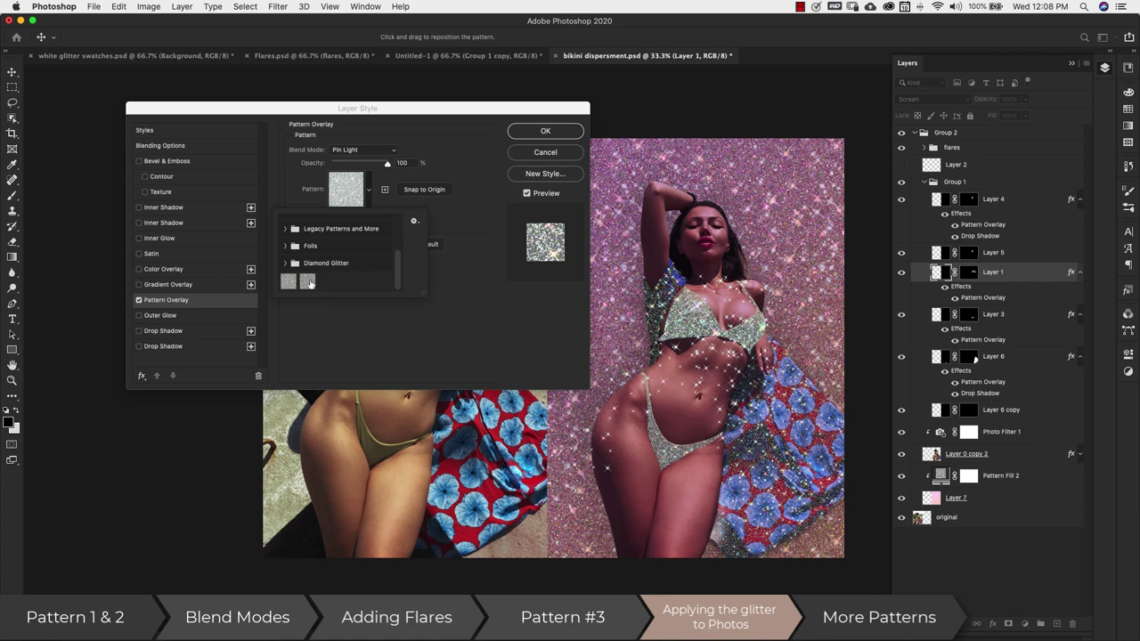
pyautogui.click(308, 282)
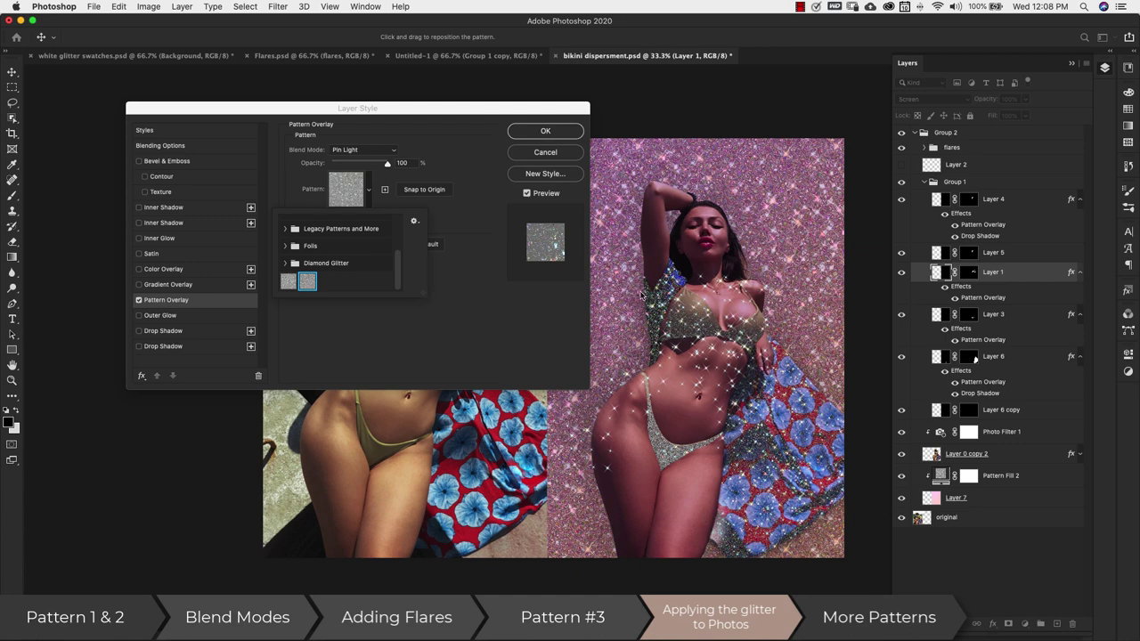
# Try Linear Dodge (Add) and Difference blend modes with the new glitter pattern, then set the overlay back to Pin Light.
pyautogui.click(365, 150)
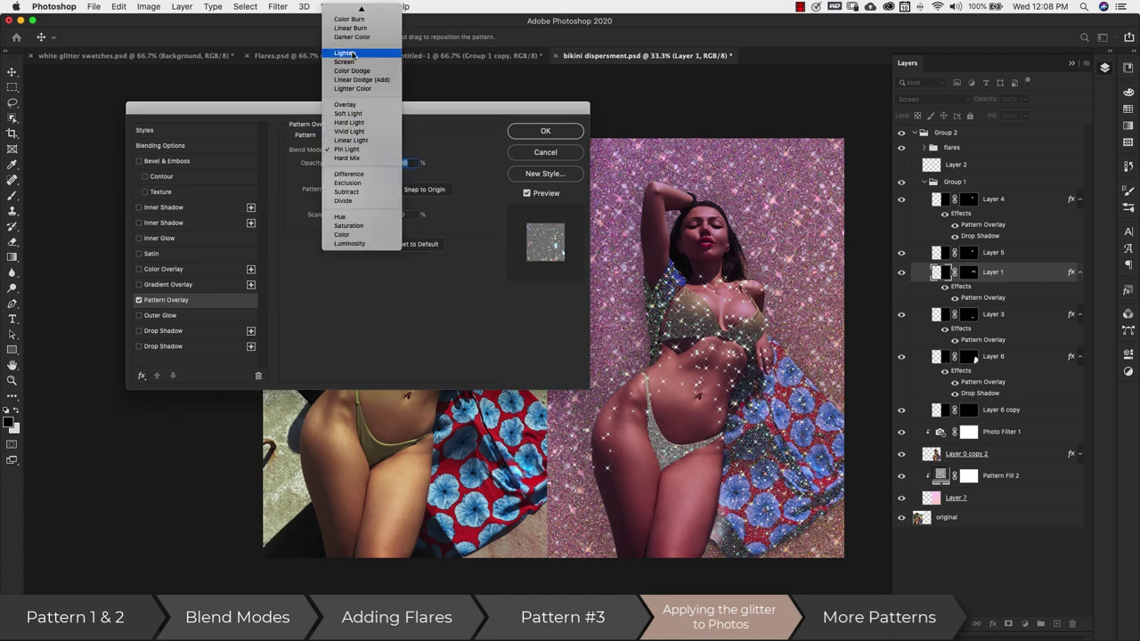
pyautogui.click(354, 80)
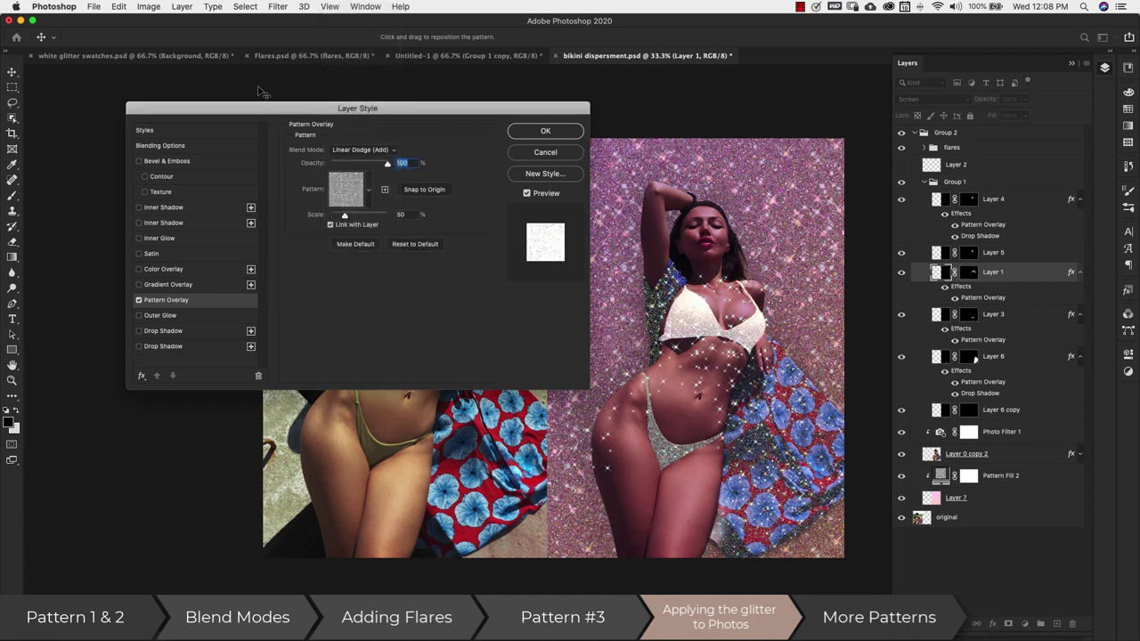
pyautogui.click(397, 151)
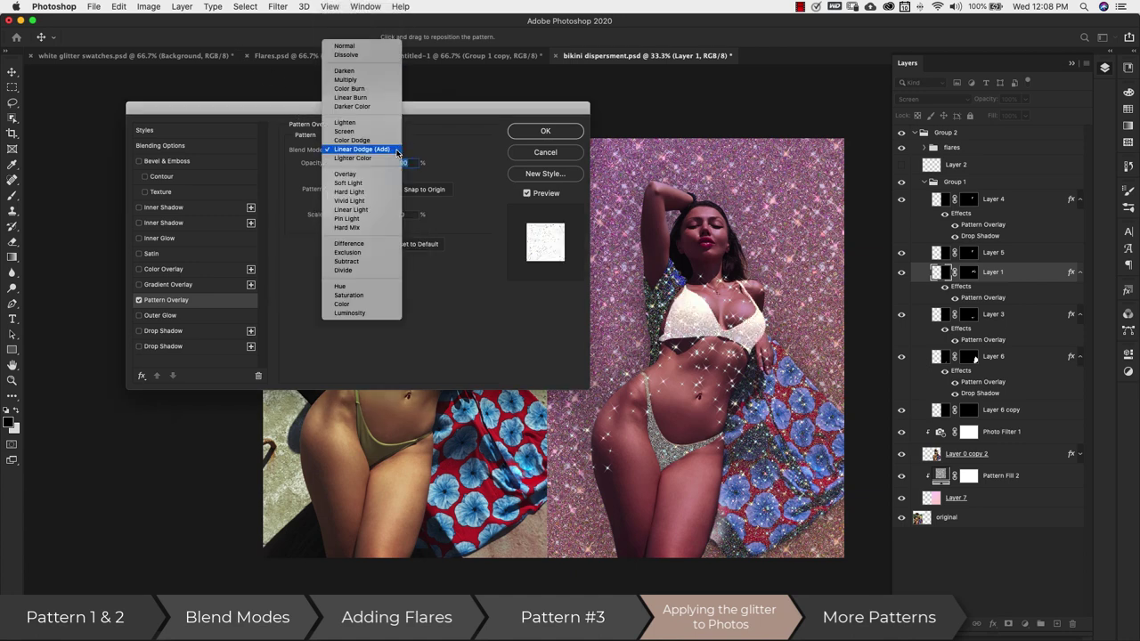
pyautogui.click(338, 243)
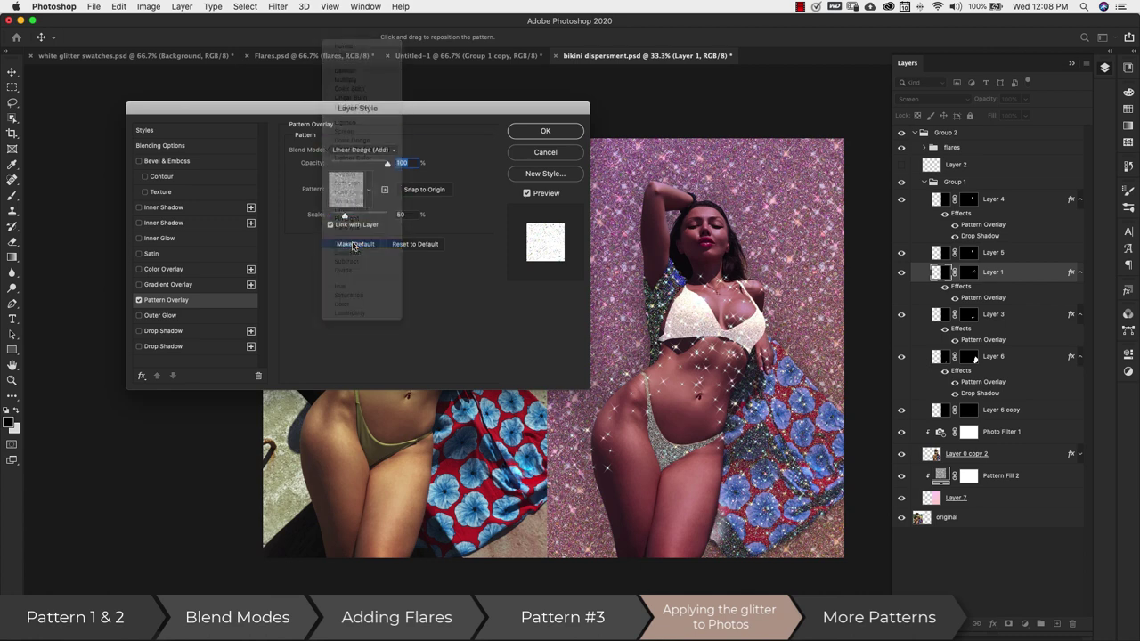
pyautogui.click(368, 196)
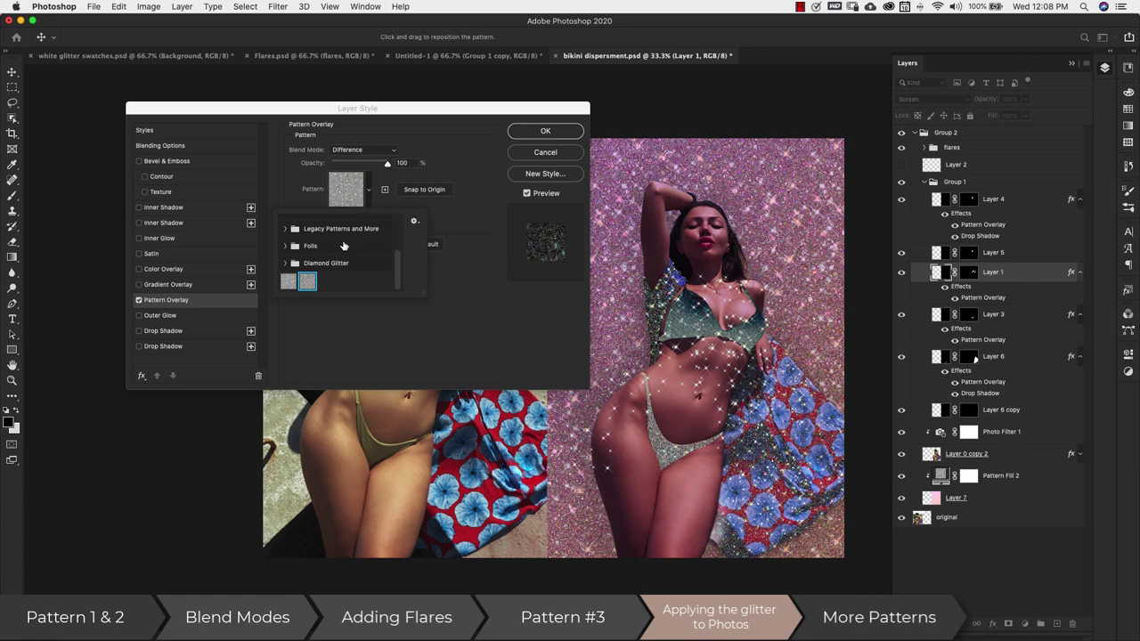
pyautogui.click(374, 152)
pyautogui.click(356, 128)
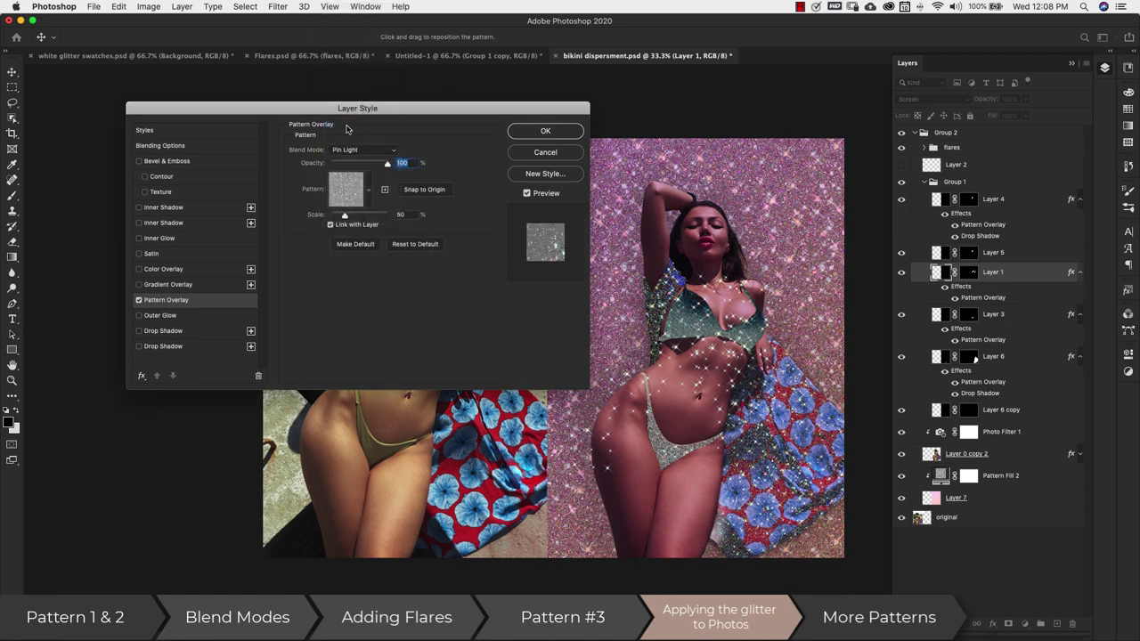